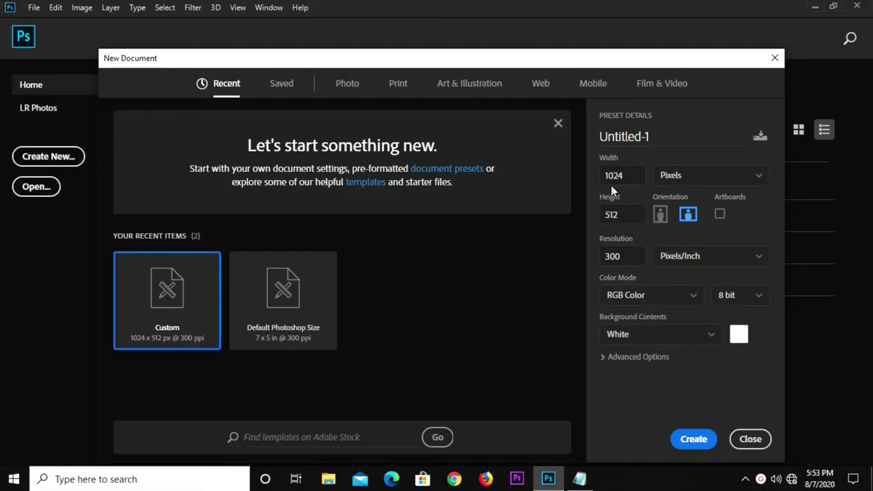
Create a new 1024×512 px document at 300 ppi.
{"action": "left_click_drag", "start_coordinate": [627, 218], "coordinate": [604, 215]}
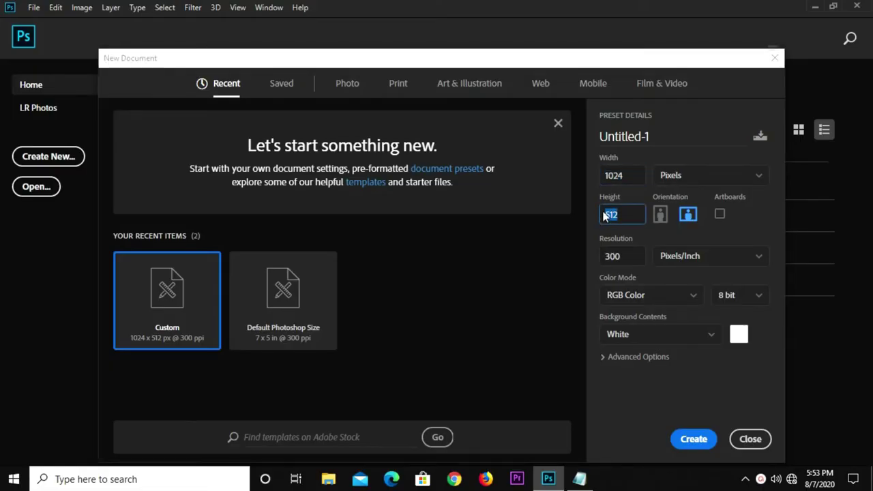
{"action": "left_click_drag", "start_coordinate": [627, 262], "coordinate": [601, 259]}
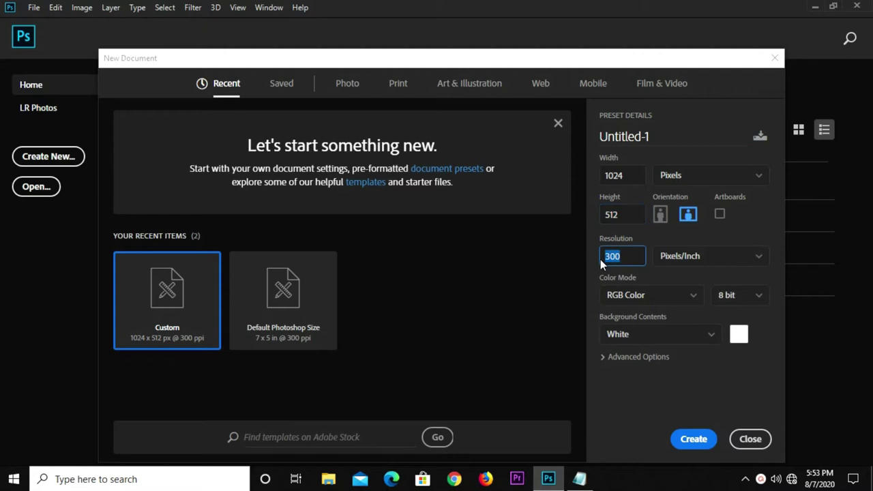
{"action": "left_click", "coordinate": [693, 438]}
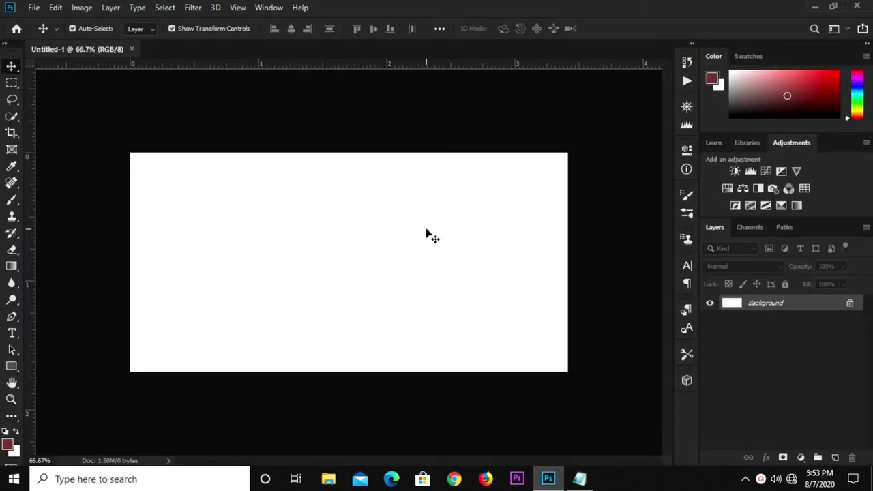
Add a Solid Color fill layer set to black #000000.
{"action": "left_click", "coordinate": [800, 457]}
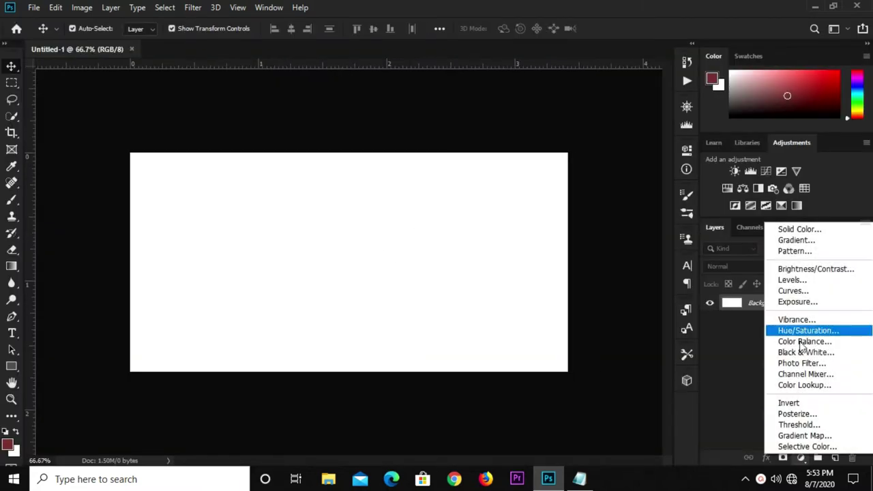
{"action": "left_click", "coordinate": [795, 227]}
{"action": "left_click_drag", "start_coordinate": [429, 253], "coordinate": [267, 251]}
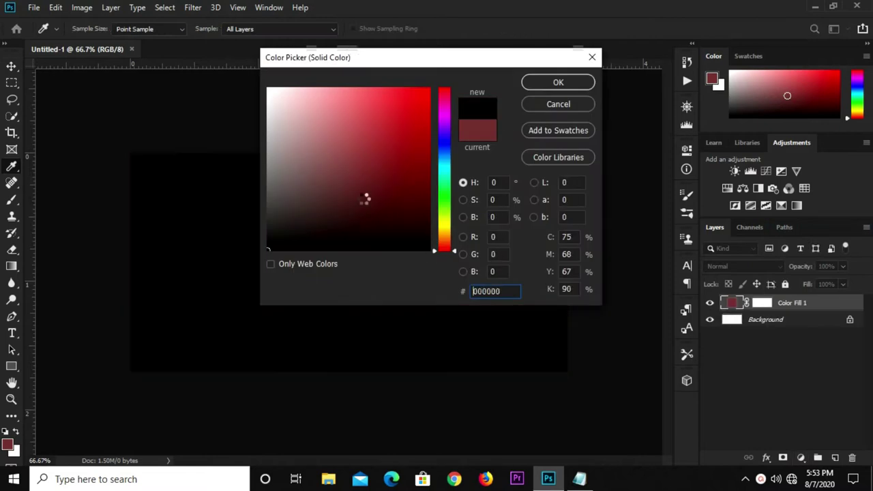
{"action": "left_click", "coordinate": [573, 81]}
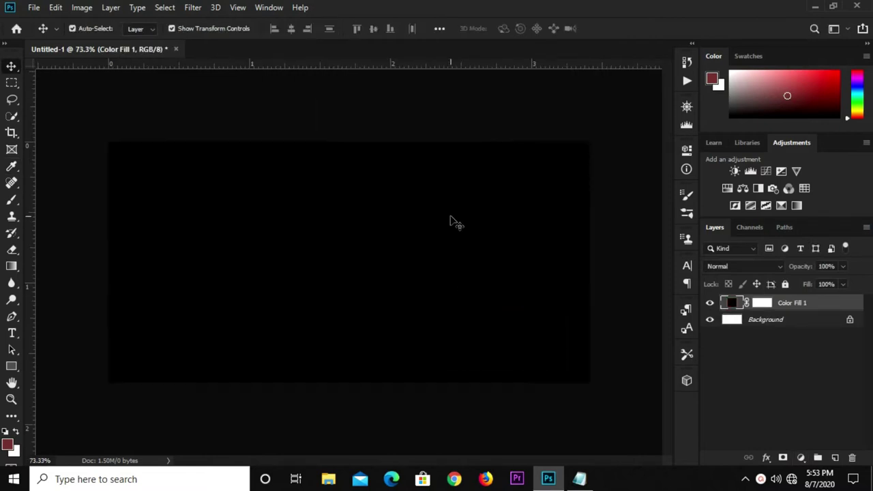
Reopen admission resources.psd, show the OGA3KG0 chalkboard layer and drag it into the banner.
{"action": "left_click", "coordinate": [34, 10]}
{"action": "mouse_move", "coordinate": [58, 83]}
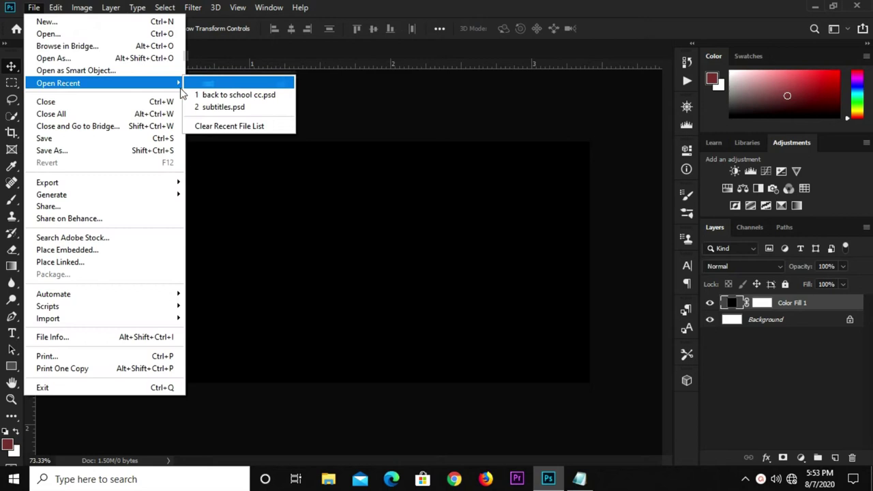
{"action": "left_click", "coordinate": [223, 83]}
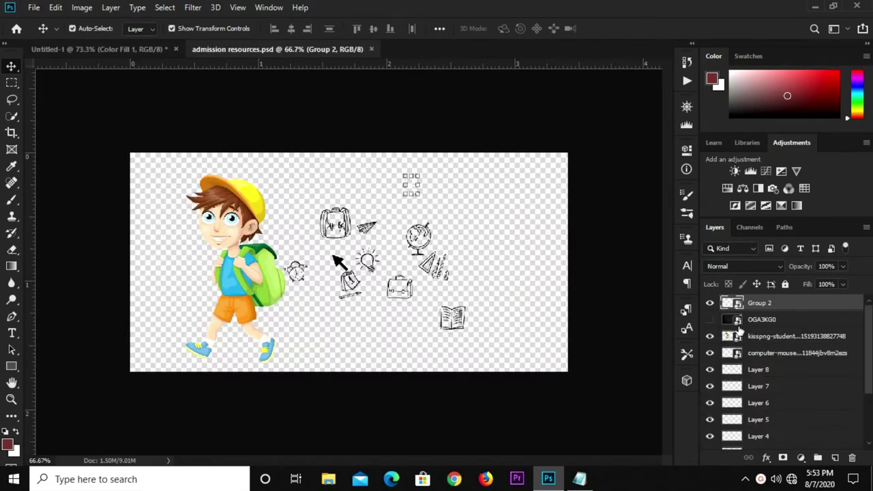
{"action": "left_click", "coordinate": [710, 319]}
{"action": "left_click", "coordinate": [413, 259]}
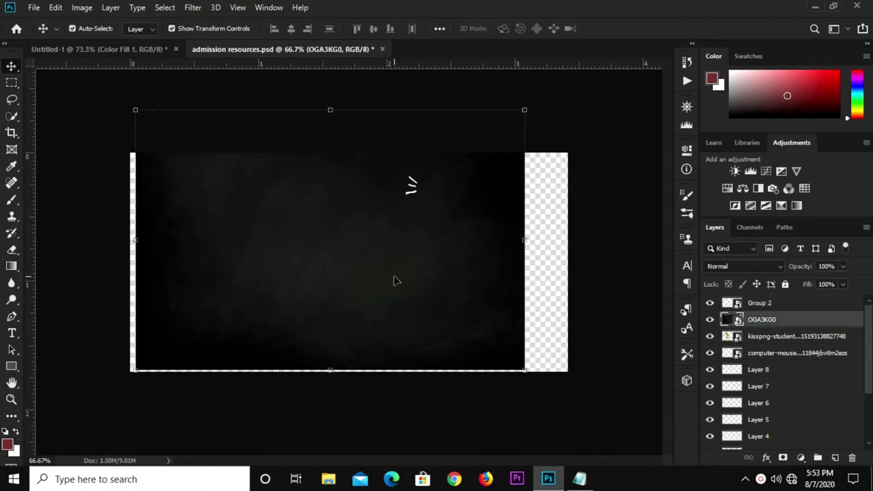
{"action": "mouse_move", "coordinate": [395, 281]}
{"action": "left_mouse_down"}
{"action": "mouse_move", "coordinate": [231, 193]}
{"action": "mouse_move", "coordinate": [296, 240]}
{"action": "left_mouse_up"}
Enlarge the chalkboard image to cover the canvas, centre it, and commit the transform.
{"action": "left_click", "coordinate": [532, 408]}
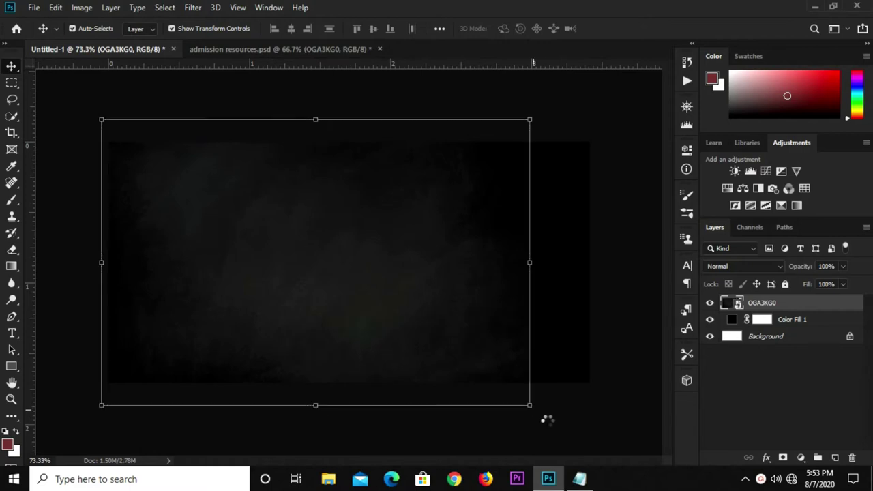
{"action": "mouse_move", "coordinate": [589, 422]}
{"action": "left_mouse_down"}
{"action": "mouse_move", "coordinate": [595, 444]}
{"action": "mouse_move", "coordinate": [613, 458]}
{"action": "left_mouse_up"}
{"action": "left_click_drag", "start_coordinate": [457, 347], "coordinate": [448, 334]}
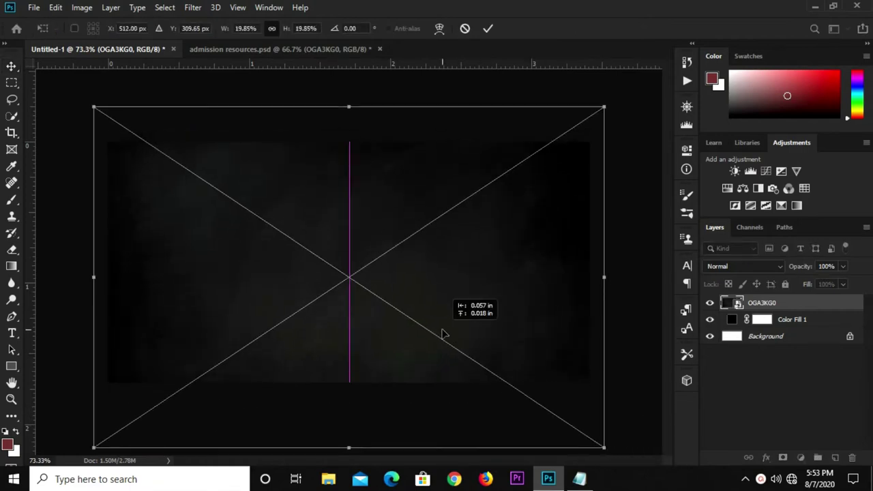
{"action": "left_click", "coordinate": [488, 33]}
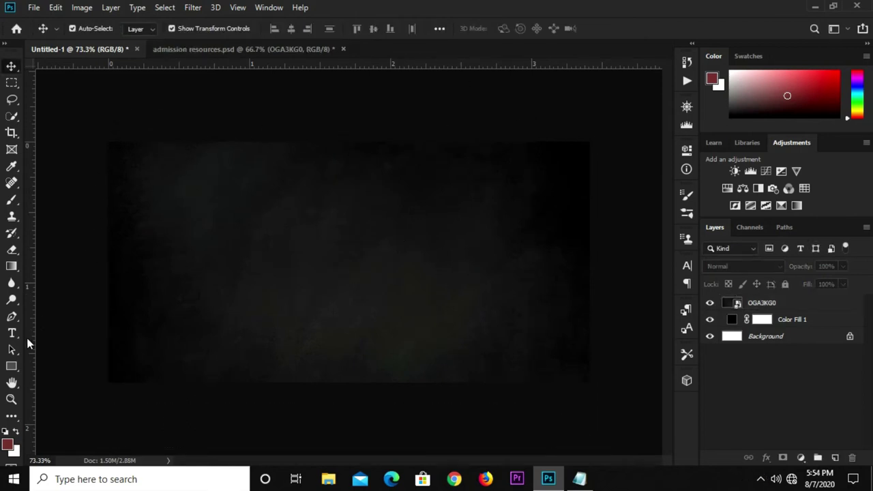
Move OGA3KG0 below Color Fill 1 and set the black fill's opacity to 21%.
{"action": "left_click", "coordinate": [306, 286]}
{"action": "left_click", "coordinate": [480, 121]}
{"action": "left_click_drag", "start_coordinate": [775, 305], "coordinate": [795, 322]}
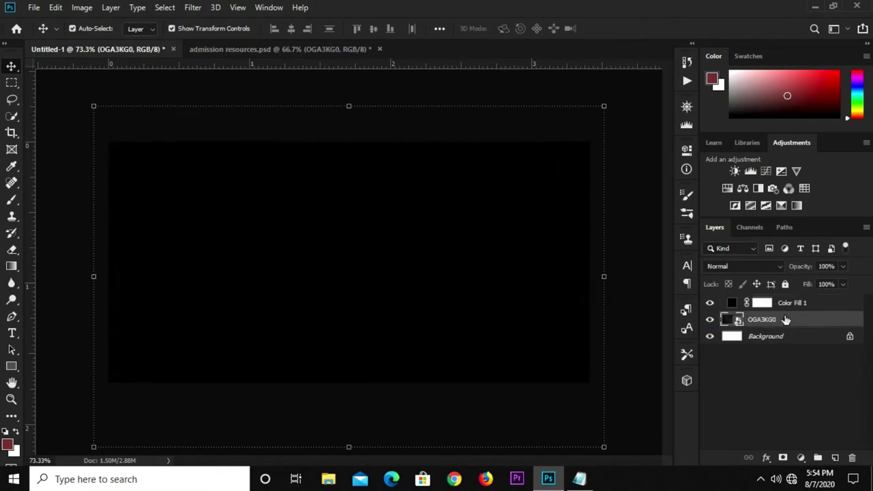
{"action": "left_click", "coordinate": [795, 304]}
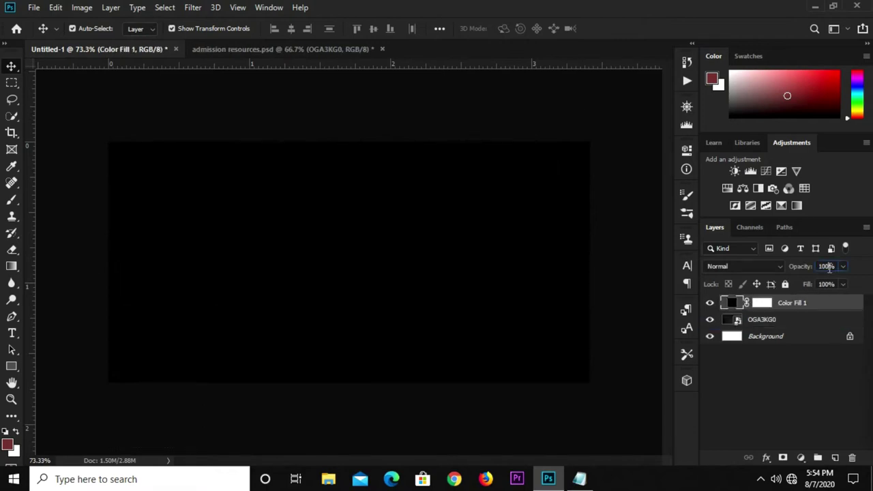
{"action": "type", "text": "21"}
{"action": "key", "text": "Return"}
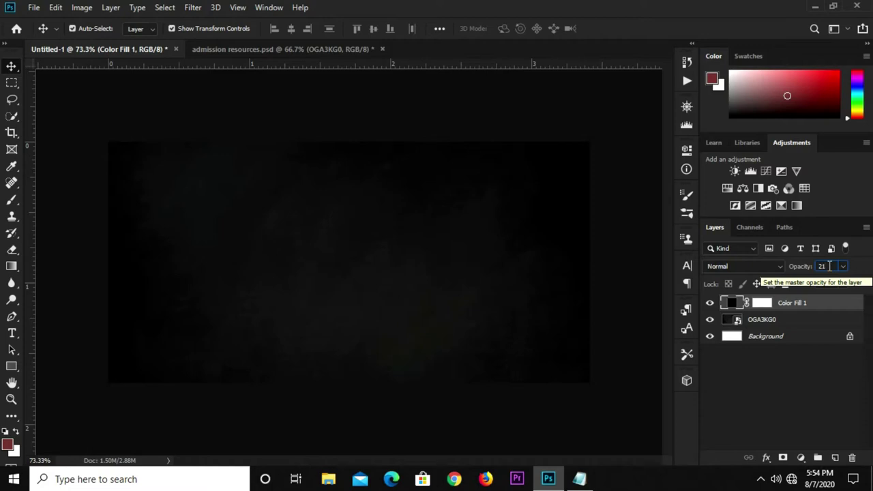
Choose the Rectangle Tool with a yellow #dcbf12 fill.
{"action": "left_click", "coordinate": [463, 116]}
{"action": "left_click", "coordinate": [11, 366]}
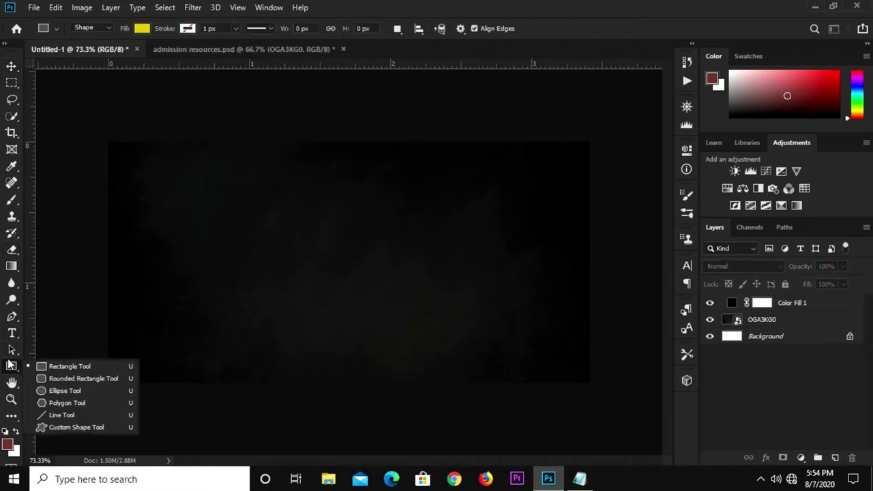
{"action": "left_click", "coordinate": [57, 366]}
{"action": "left_click", "coordinate": [142, 28]}
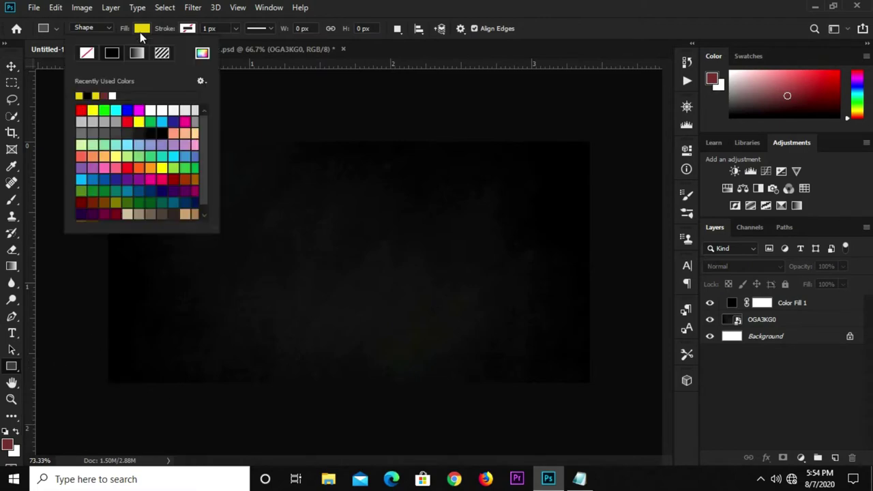
{"action": "left_click", "coordinate": [202, 54]}
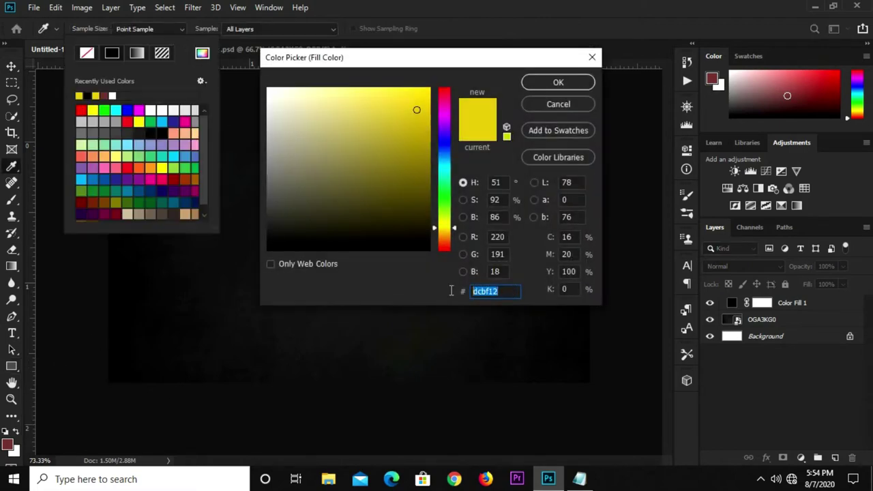
{"action": "left_click", "coordinate": [557, 82]}
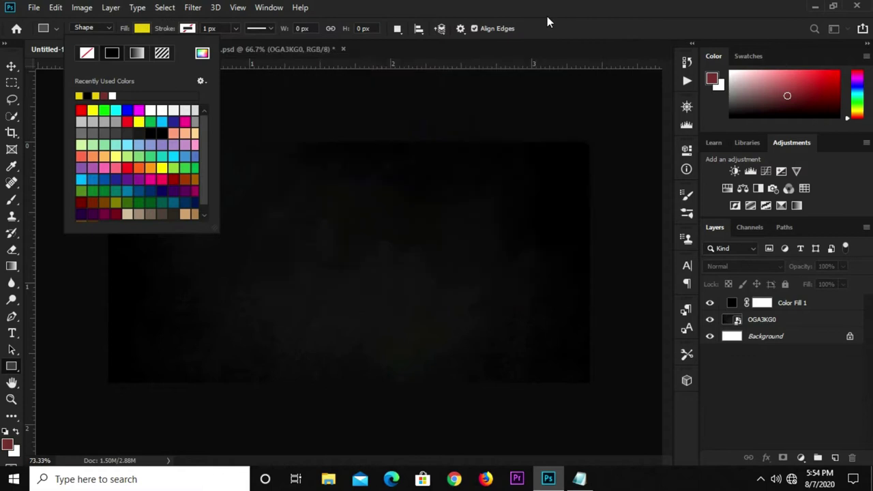
{"action": "left_click", "coordinate": [548, 15]}
Draw a tall rectangle over the banner's right side and nudge it slightly left.
{"action": "left_click_drag", "start_coordinate": [450, 126], "coordinate": [605, 393]}
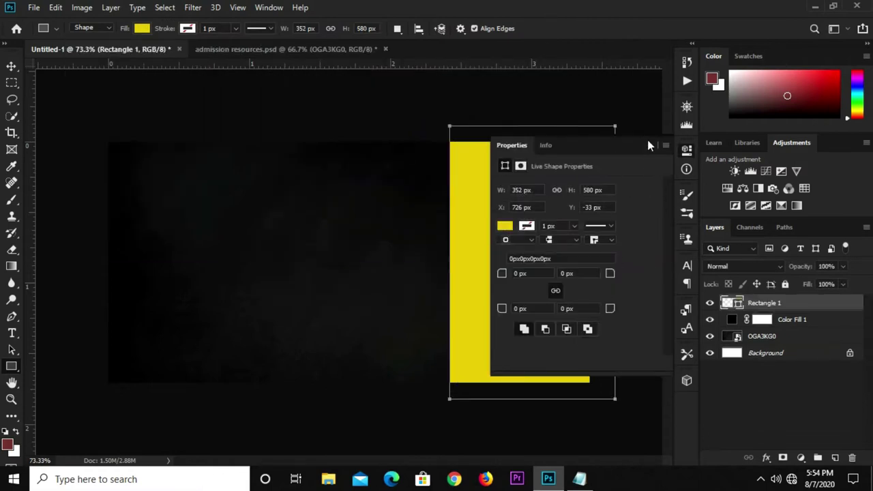
{"action": "left_click", "coordinate": [649, 145]}
{"action": "key", "text": "v"}
{"action": "left_click_drag", "start_coordinate": [503, 256], "coordinate": [435, 264]}
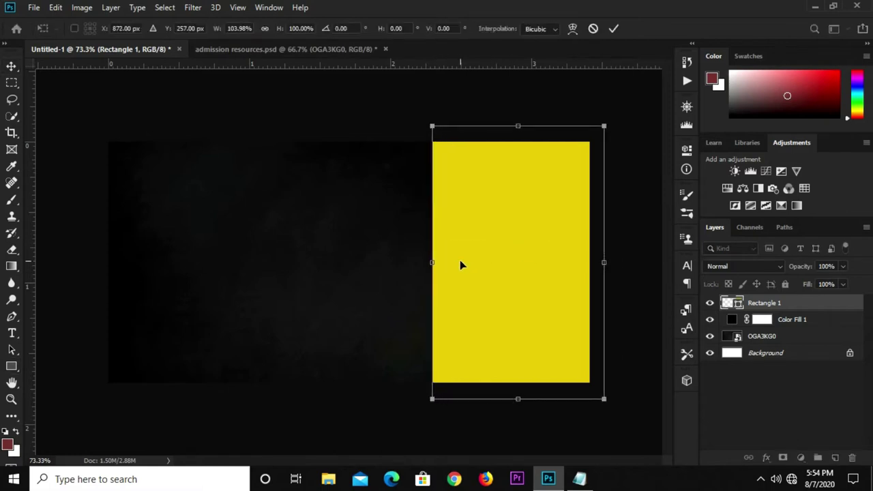
{"action": "key", "text": "Return"}
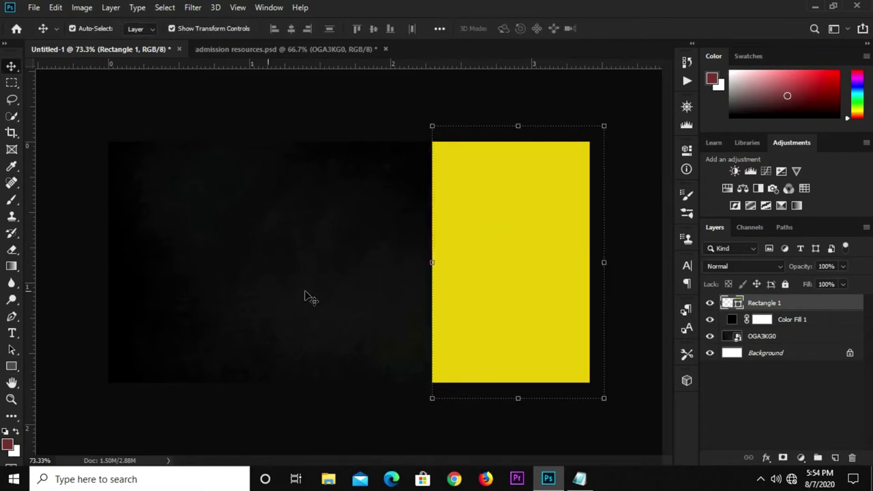
Bend the rectangle's left edge into an outward curve and pull both left corners right.
{"action": "right_click", "coordinate": [24, 323]}
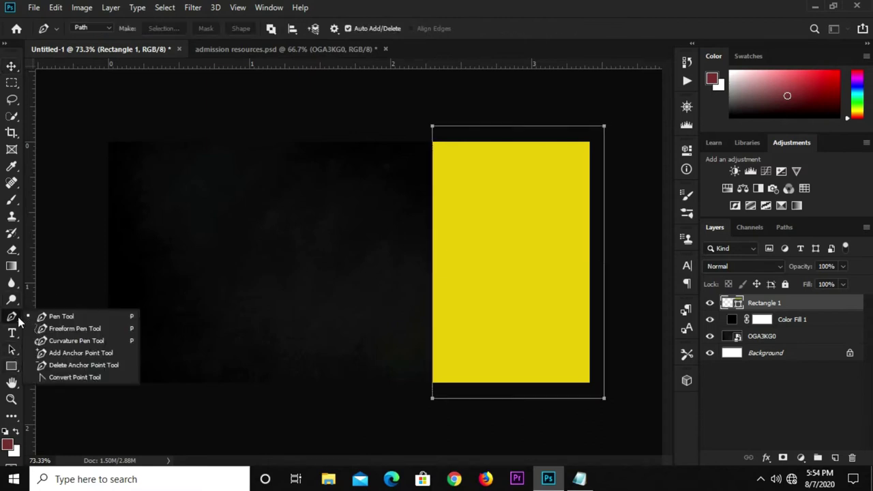
{"action": "left_click", "coordinate": [53, 350]}
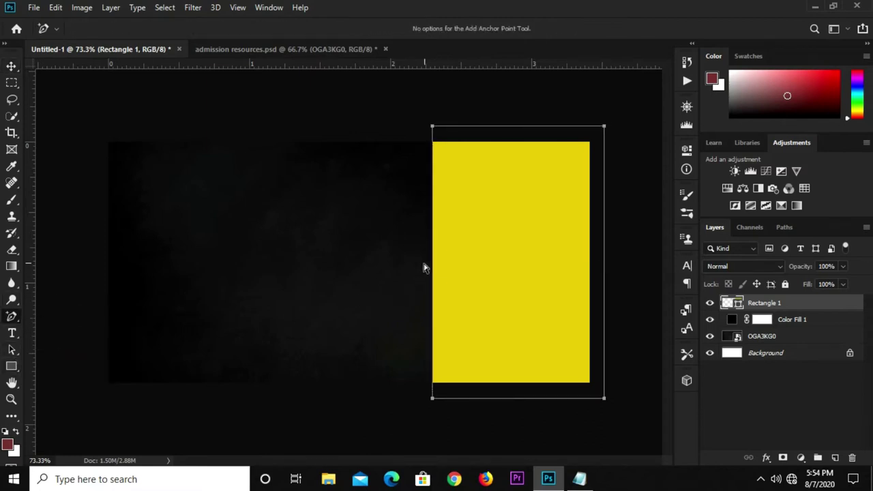
{"action": "left_click_drag", "start_coordinate": [433, 252], "coordinate": [400, 259]}
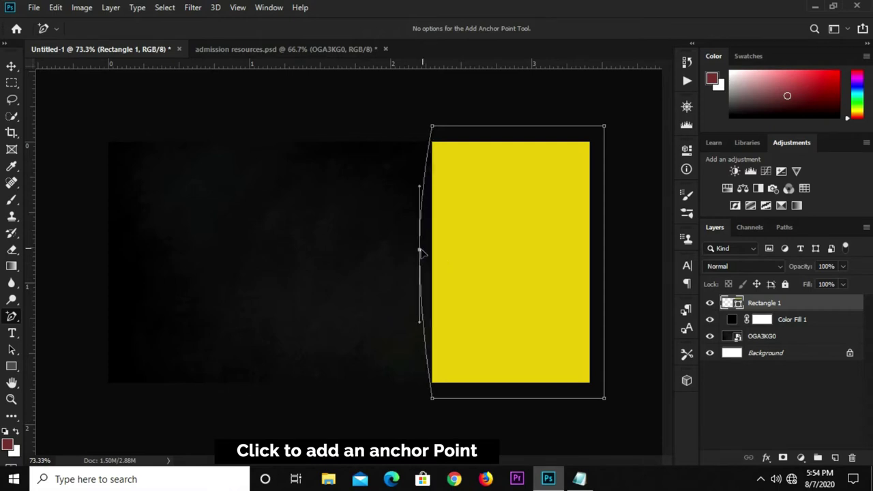
{"action": "left_click_drag", "start_coordinate": [432, 126], "coordinate": [465, 124]}
{"action": "left_click_drag", "start_coordinate": [433, 400], "coordinate": [470, 402]}
Nudge the curved yellow panel slightly left, then return to admission resources.psd.
{"action": "key", "text": "v"}
{"action": "left_click", "coordinate": [341, 111]}
{"action": "left_click", "coordinate": [485, 248]}
{"action": "left_click", "coordinate": [361, 129]}
{"action": "key", "text": "ctrl+minus"}
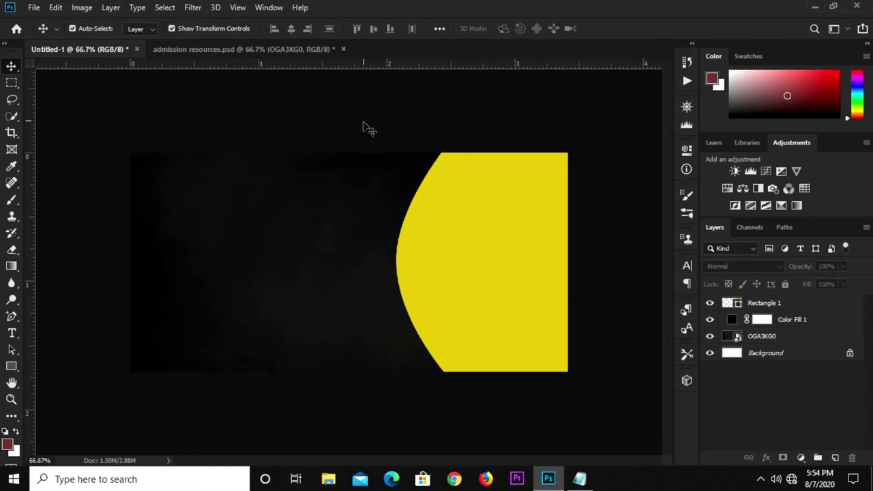
{"action": "left_click", "coordinate": [465, 248]}
{"action": "left_click_drag", "start_coordinate": [465, 248], "coordinate": [462, 249]}
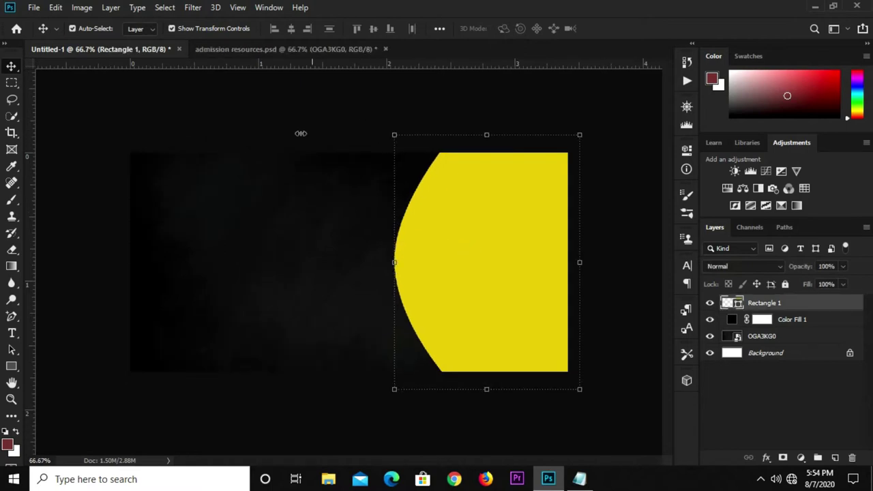
{"action": "left_click", "coordinate": [297, 123]}
{"action": "left_click", "coordinate": [455, 265]}
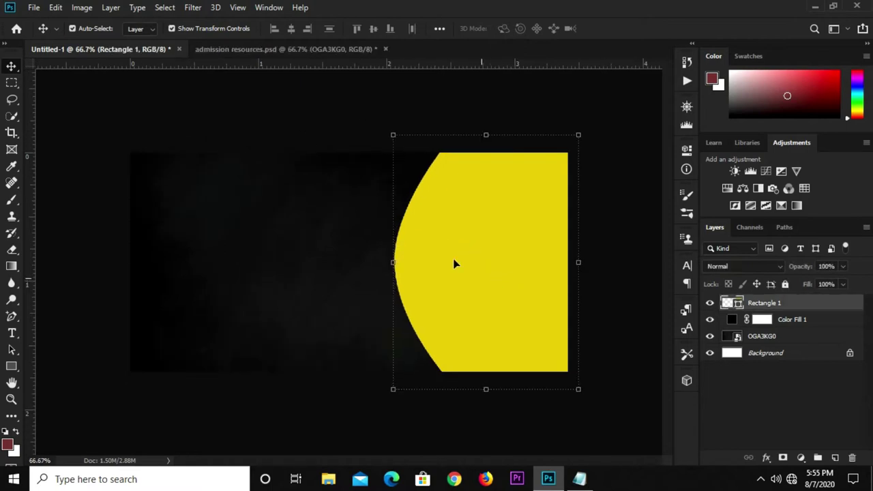
{"action": "left_click", "coordinate": [284, 124]}
{"action": "left_click", "coordinate": [272, 50]}
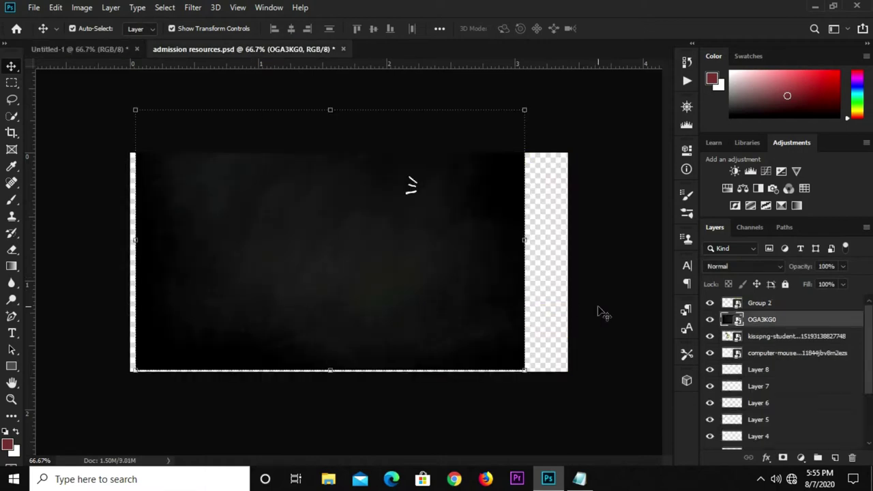
Drag the boy illustration layer from admission resources into the banner over the yellow panel.
{"action": "key", "text": "ctrl+comma"}
{"action": "left_click", "coordinate": [246, 271]}
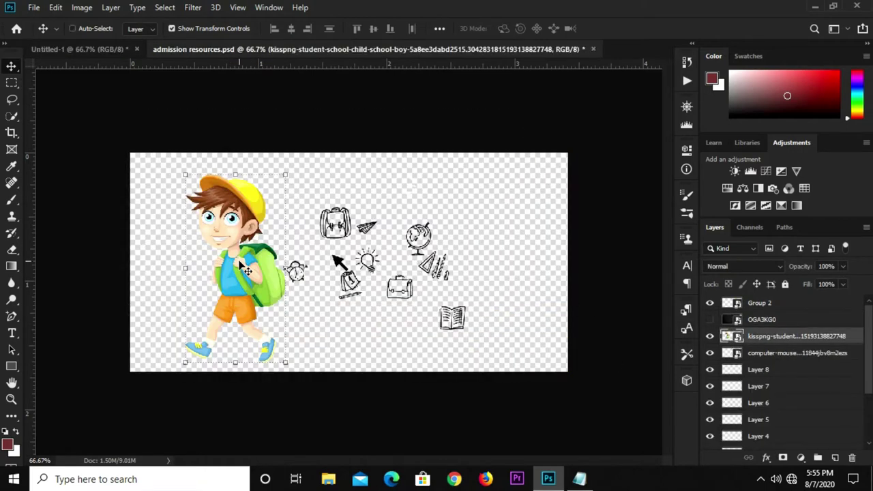
{"action": "key", "text": "ctrl"}
{"action": "left_click", "coordinate": [81, 49]}
{"action": "mouse_move", "coordinate": [219, 240]}
{"action": "left_mouse_down"}
{"action": "mouse_move", "coordinate": [330, 261]}
{"action": "mouse_move", "coordinate": [487, 265]}
{"action": "left_mouse_up"}
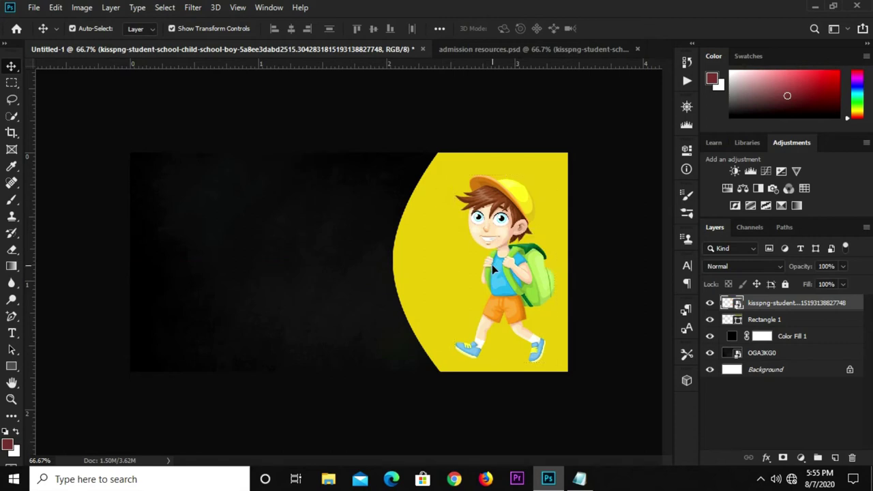
Scale the boy down to about 9% so it fits the panel.
{"action": "key", "text": "ctrl+t"}
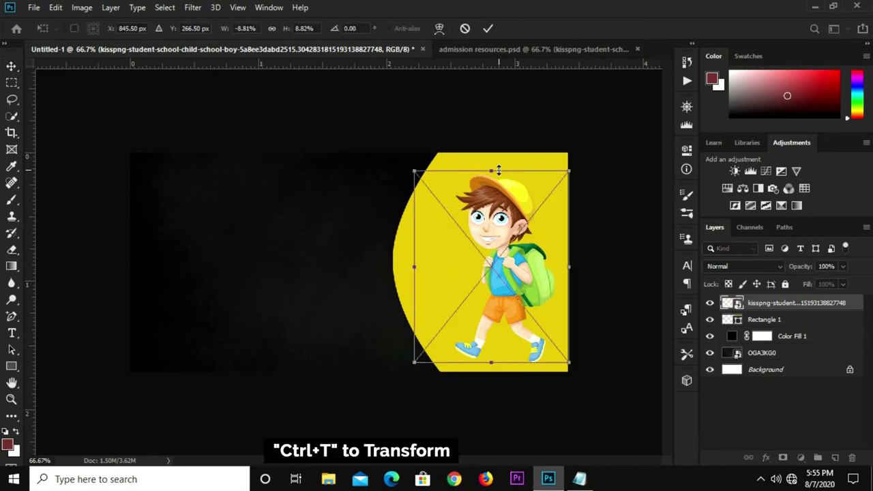
{"action": "left_click_drag", "start_coordinate": [499, 170], "coordinate": [502, 158]}
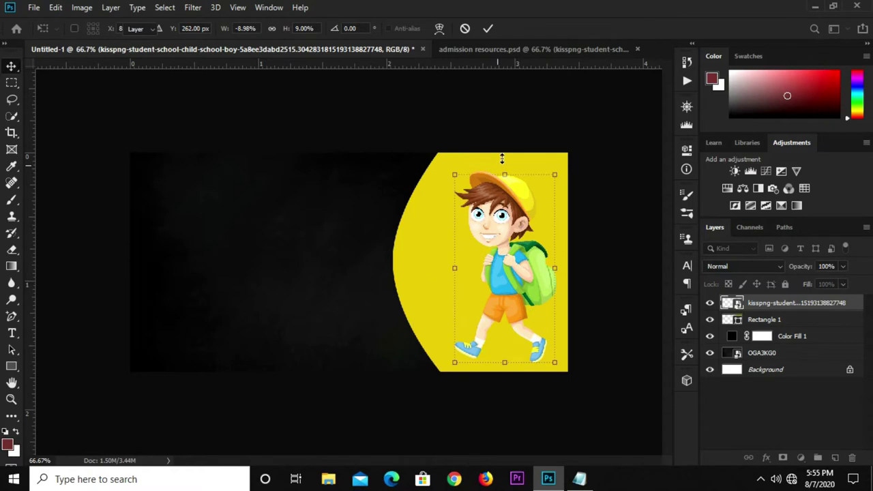
{"action": "key", "text": "Return"}
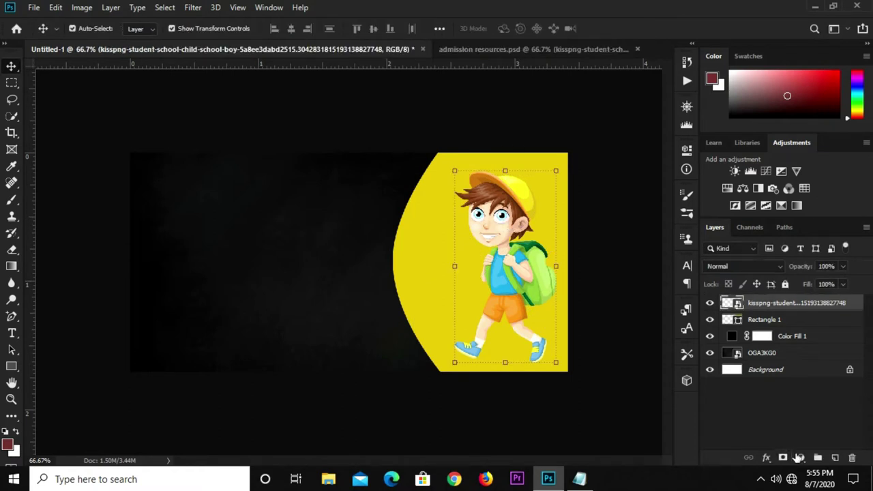
Add a darkening Curves adjustment clipped to the boy layer.
{"action": "left_click", "coordinate": [800, 457]}
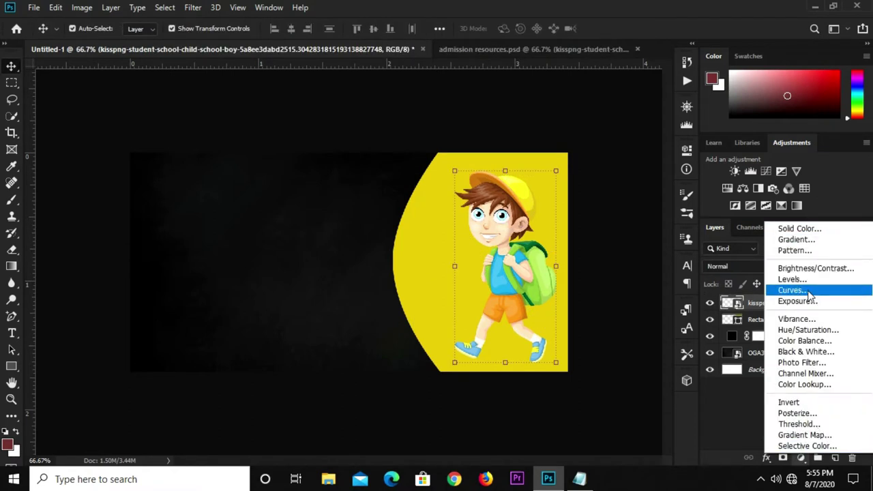
{"action": "left_click", "coordinate": [792, 290]}
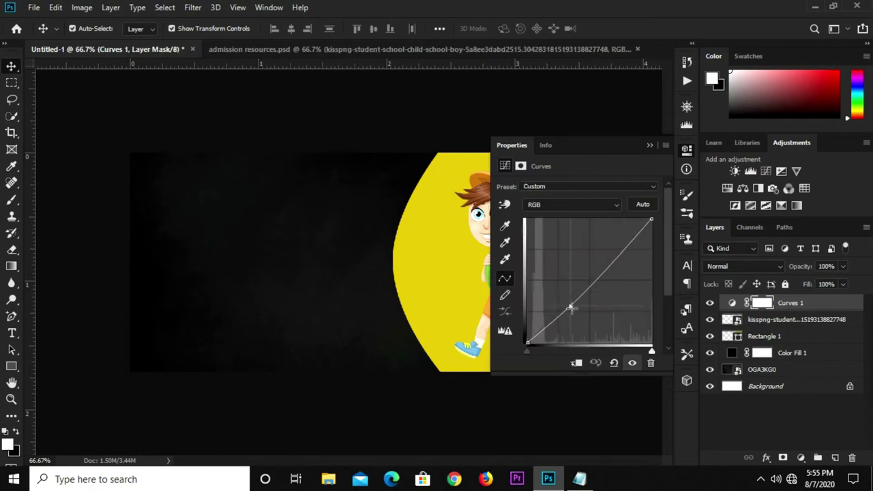
{"action": "left_click_drag", "start_coordinate": [571, 308], "coordinate": [572, 312]}
{"action": "left_click", "coordinate": [575, 363]}
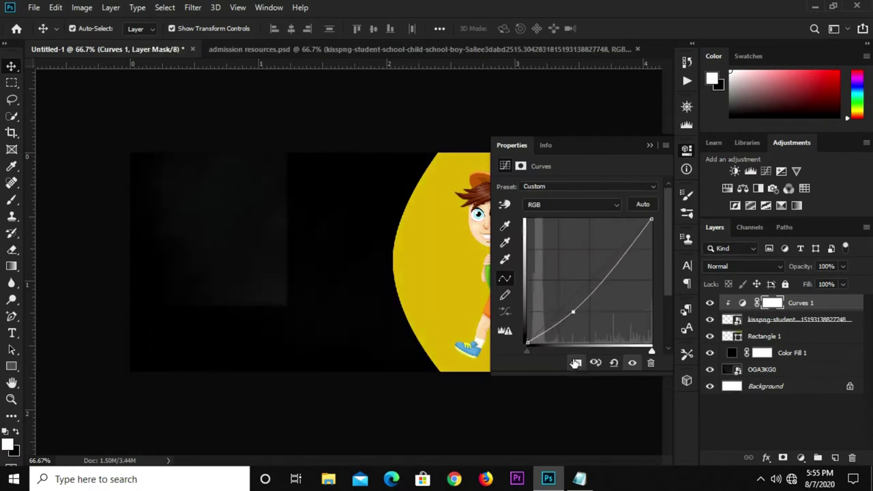
{"action": "left_click", "coordinate": [648, 147]}
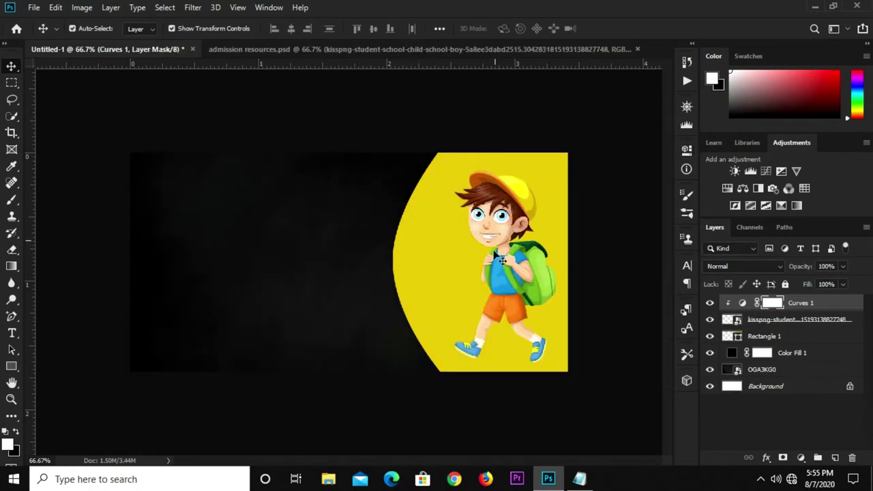
{"action": "left_click", "coordinate": [710, 303]}
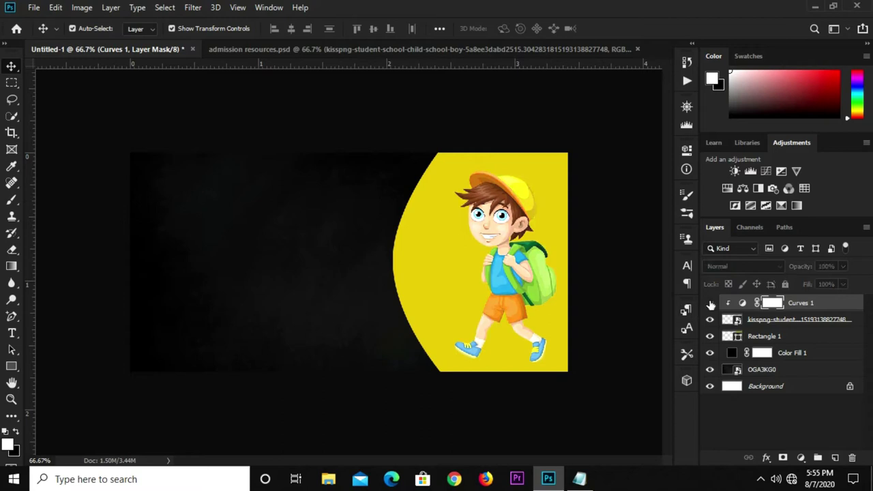
{"action": "left_click", "coordinate": [575, 160]}
Add vertical guides near the banner's middle and left edge, and bring up Notepad's text.
{"action": "left_click_drag", "start_coordinate": [34, 319], "coordinate": [388, 360]}
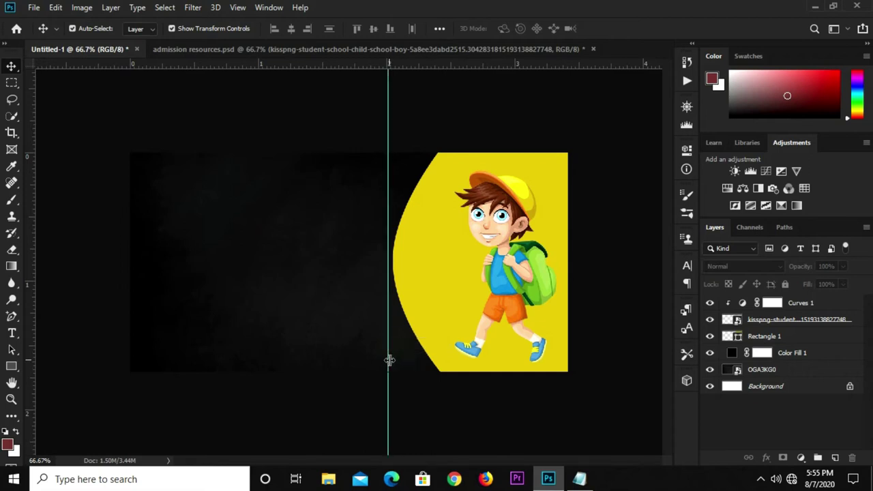
{"action": "left_click_drag", "start_coordinate": [33, 379], "coordinate": [146, 388]}
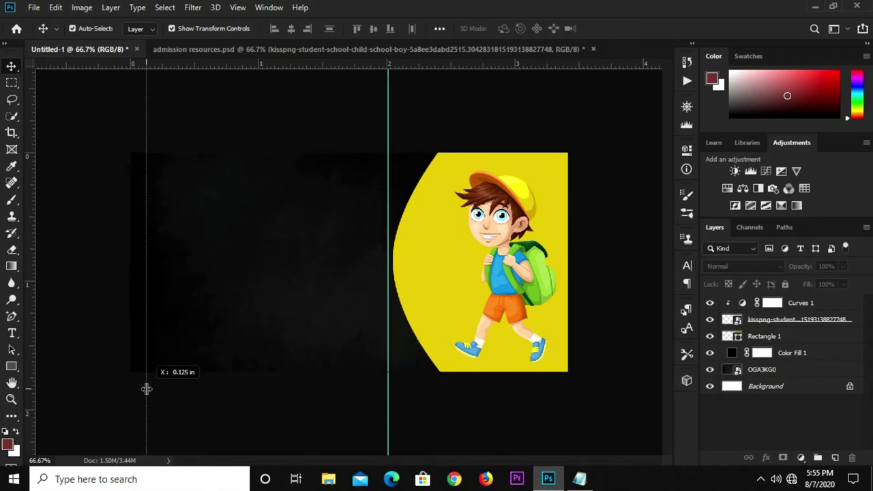
{"action": "left_click", "coordinate": [579, 479]}
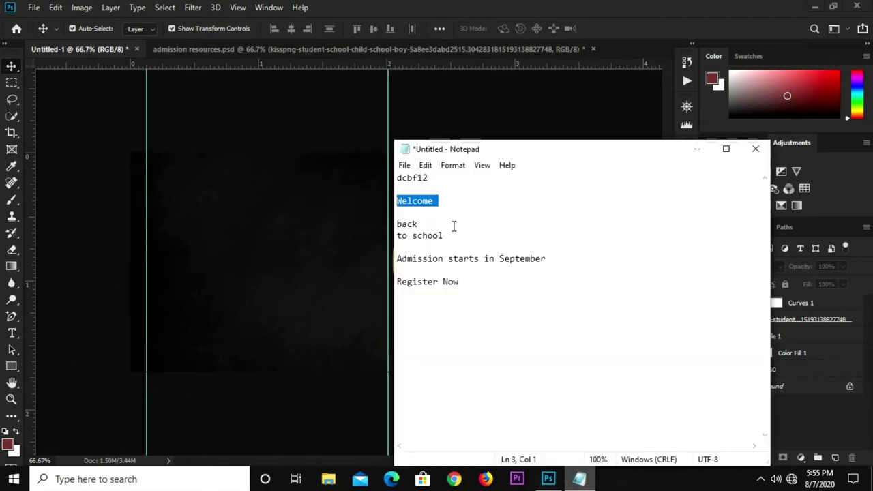
{"action": "right_click", "coordinate": [410, 201]}
Add white 'Welcome' text and move it to the upper left of the dark area.
{"action": "left_click", "coordinate": [468, 249]}
{"action": "left_click", "coordinate": [301, 227]}
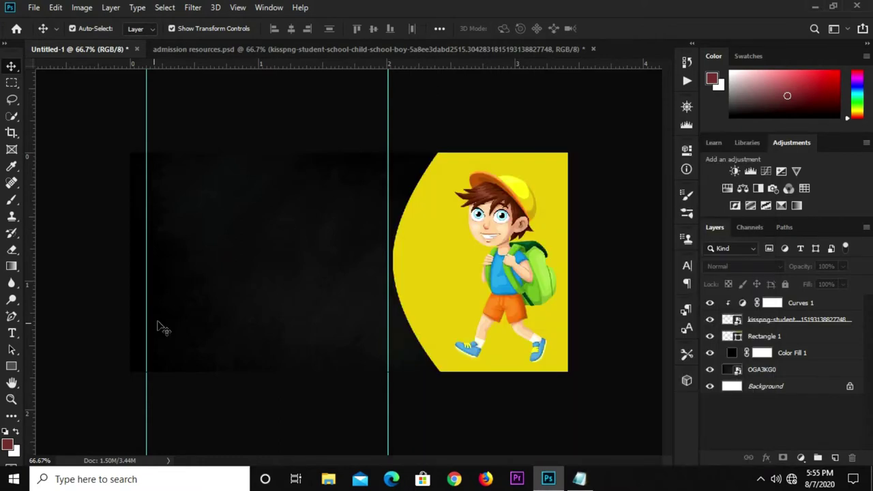
{"action": "left_click", "coordinate": [13, 334]}
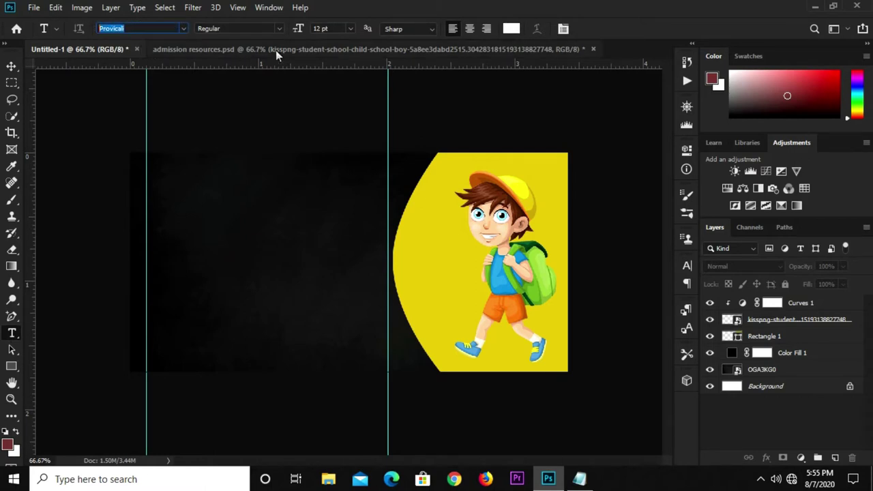
{"action": "left_click", "coordinate": [333, 27]}
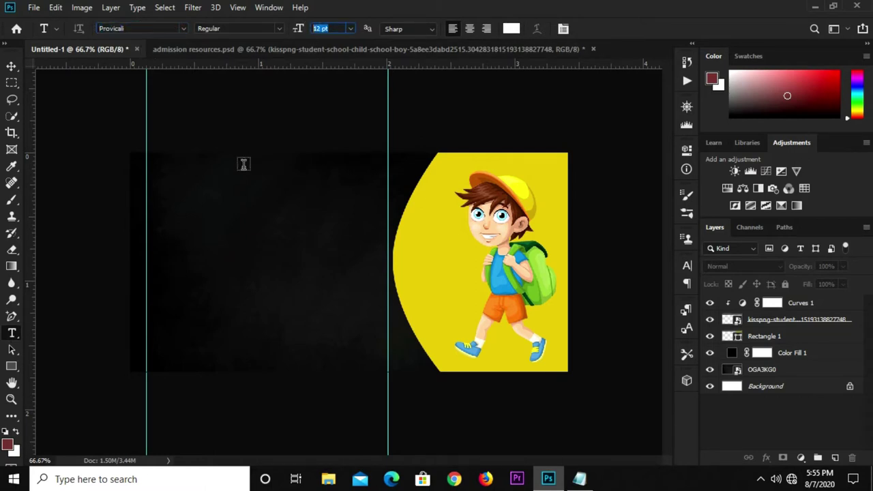
{"action": "left_click", "coordinate": [217, 203]}
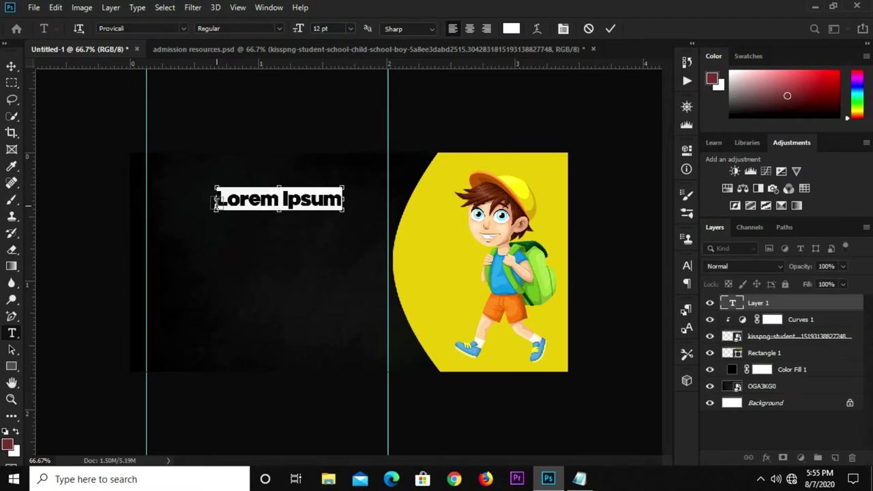
{"action": "type", "text": "Welcome"}
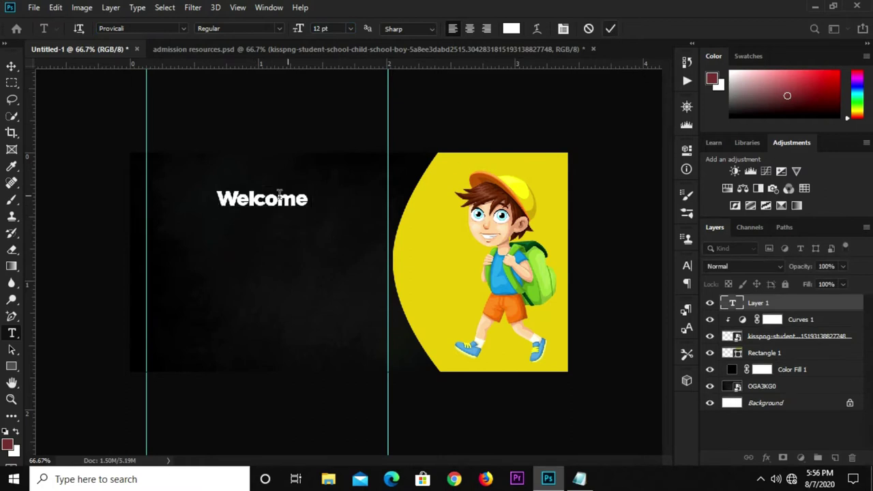
{"action": "key", "text": "ctrl+Return"}
{"action": "key", "text": "v"}
{"action": "mouse_move", "coordinate": [294, 205]}
{"action": "left_mouse_down"}
{"action": "mouse_move", "coordinate": [280, 191]}
{"action": "mouse_move", "coordinate": [280, 216]}
{"action": "left_mouse_up"}
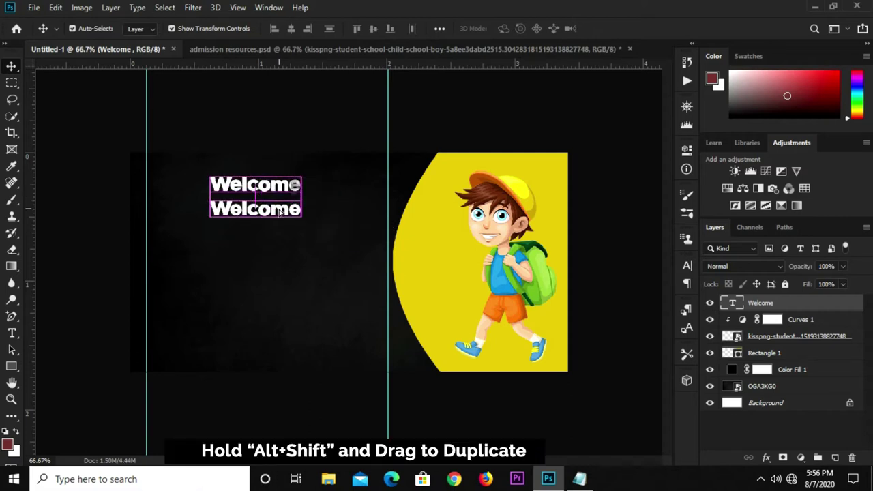
Change the duplicated Welcome line beneath it to read 'BACK'.
{"action": "left_click", "coordinate": [11, 333]}
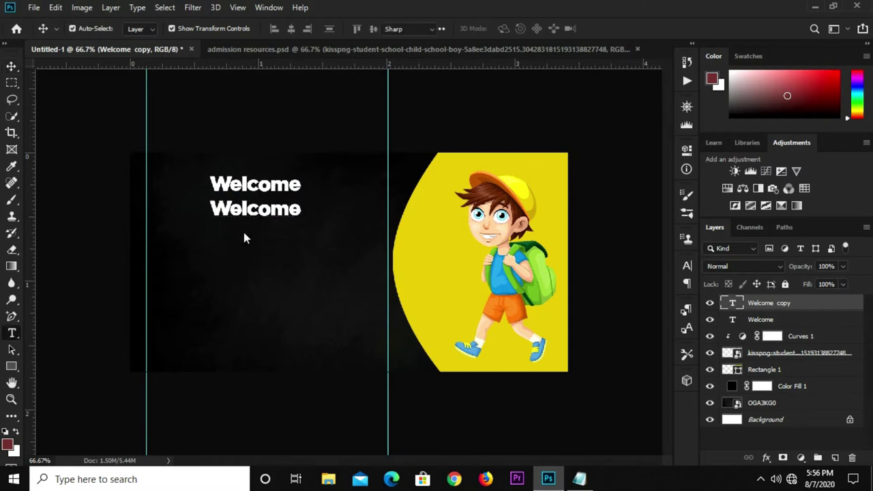
{"action": "left_click", "coordinate": [253, 211]}
{"action": "double_click", "coordinate": [253, 211]}
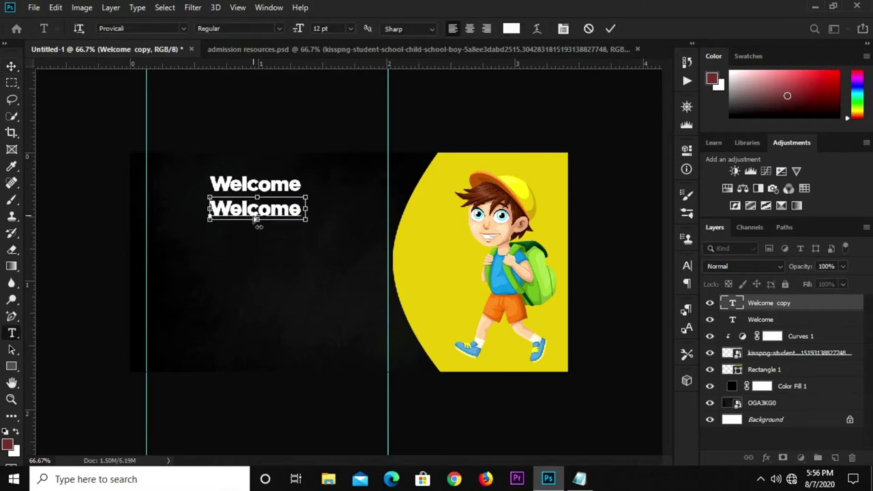
{"action": "type", "text": "BACK"}
{"action": "left_click", "coordinate": [610, 28]}
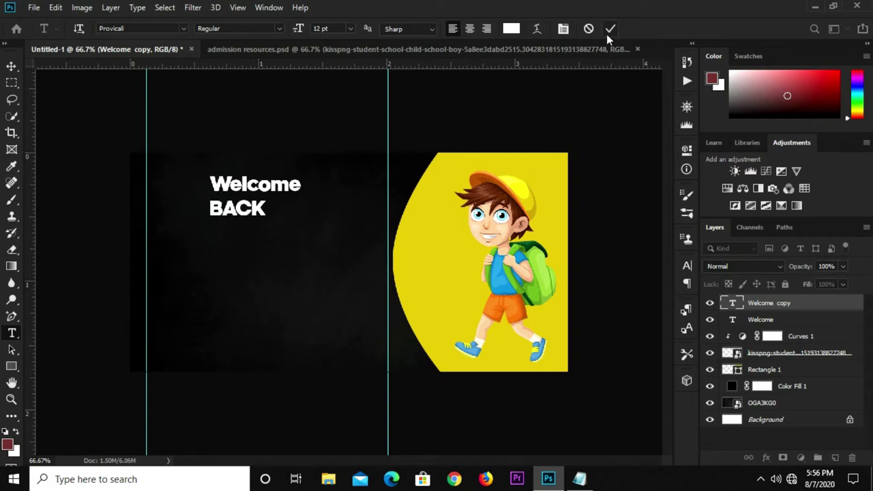
Apply Sketch Block Bold at 27 pt to BACK and drag it under Welcome.
{"action": "key", "text": "v"}
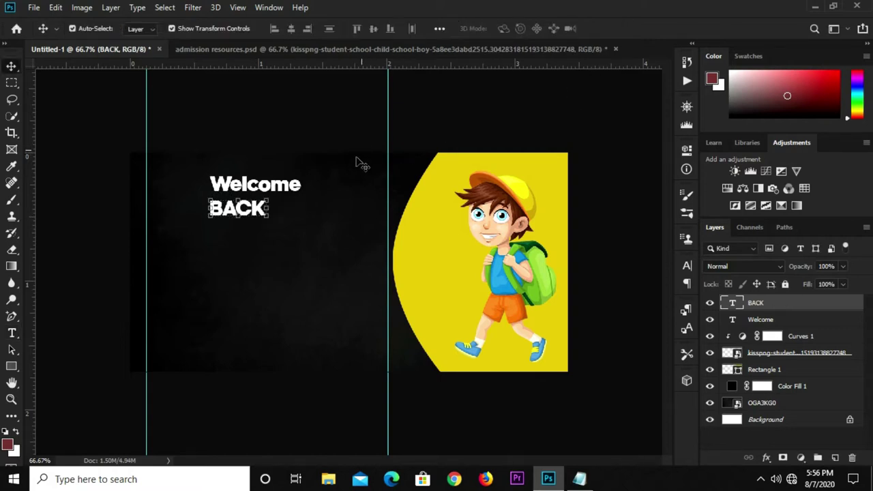
{"action": "left_click", "coordinate": [686, 268]}
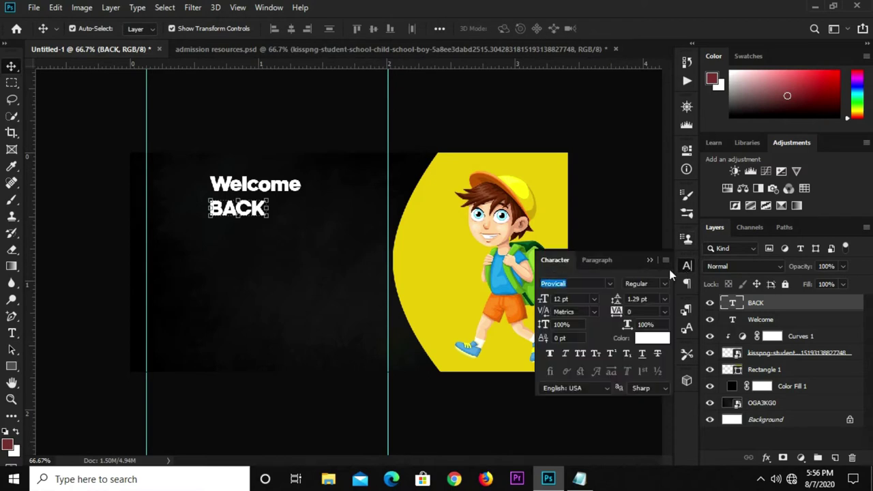
{"action": "left_click", "coordinate": [610, 284]}
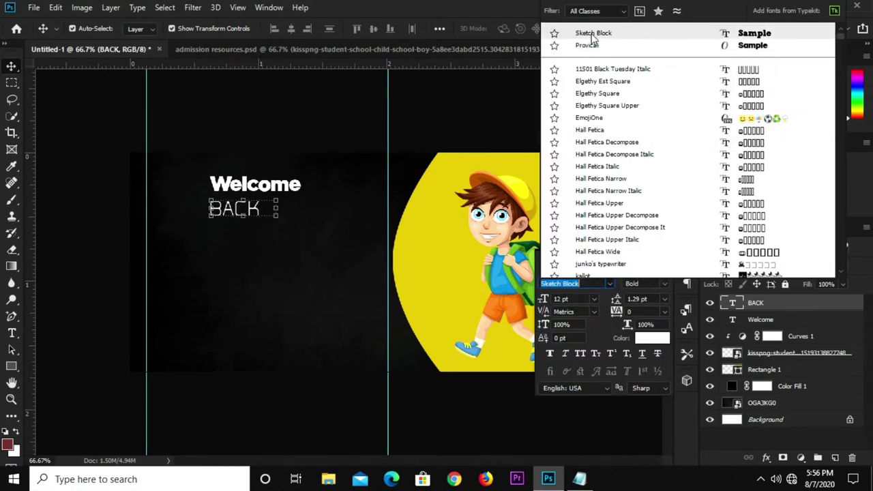
{"action": "left_click", "coordinate": [445, 104]}
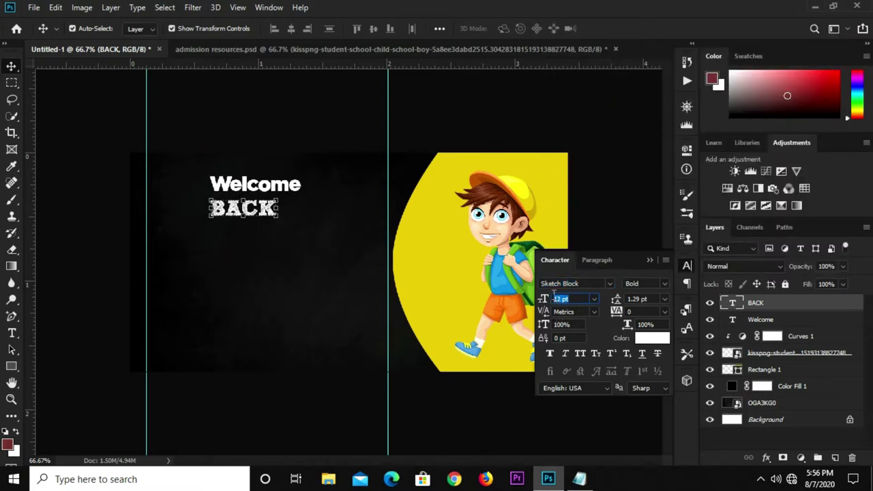
{"action": "type", "text": "27"}
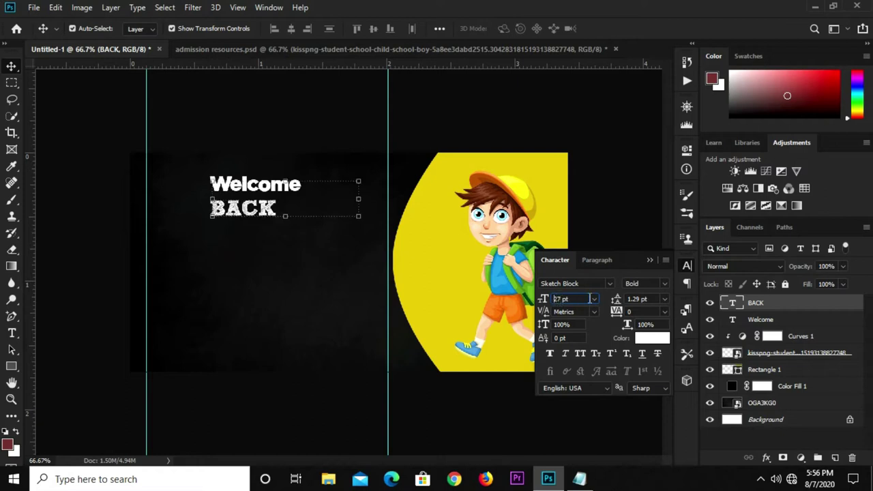
{"action": "key", "text": "Return"}
{"action": "left_click", "coordinate": [570, 266]}
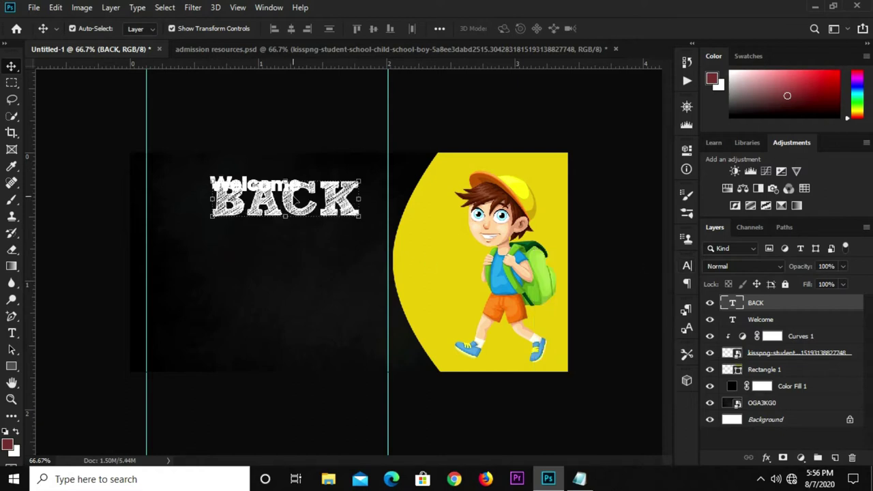
{"action": "mouse_move", "coordinate": [293, 199]}
{"action": "left_mouse_down"}
{"action": "mouse_move", "coordinate": [261, 231]}
{"action": "mouse_move", "coordinate": [266, 282]}
{"action": "left_mouse_up"}
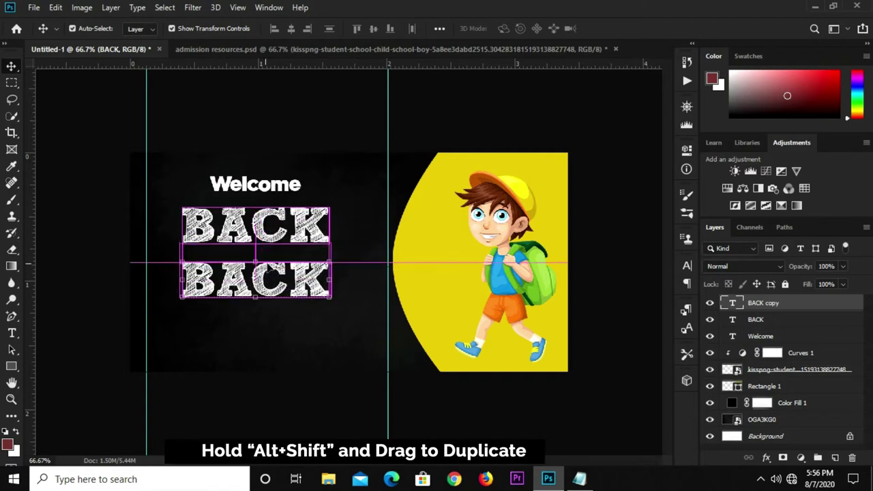
Set the lower BACK copy to 29 pt and shift it down and left.
{"action": "left_click", "coordinate": [687, 266]}
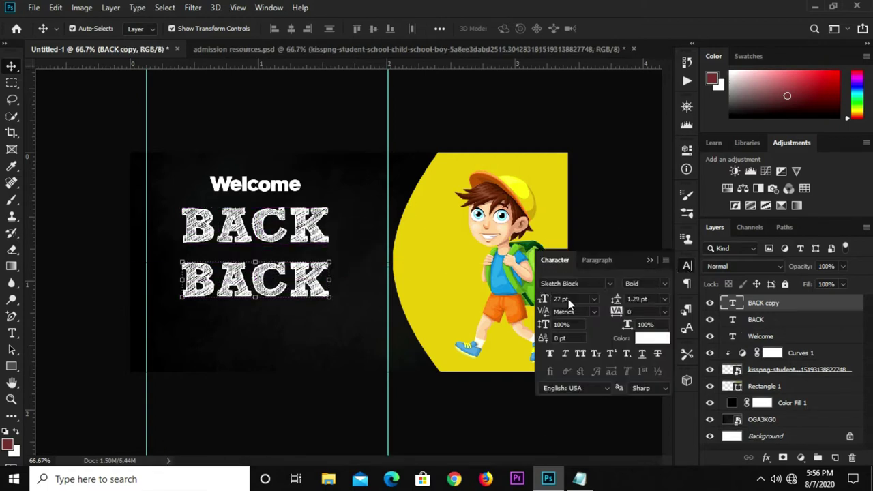
{"action": "type", "text": "29"}
{"action": "key", "text": "Return"}
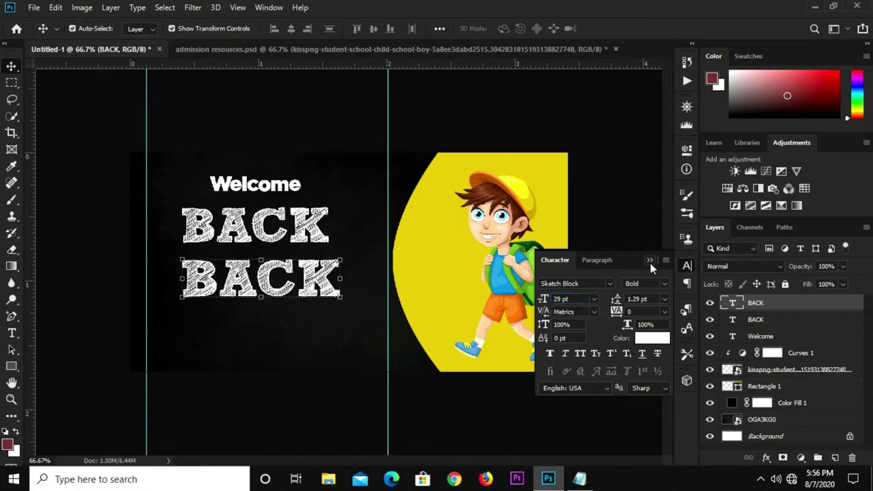
{"action": "left_click", "coordinate": [650, 260]}
{"action": "left_click_drag", "start_coordinate": [309, 293], "coordinate": [269, 300]}
Change the lower line to 'SCHOOL' and fit it between the two guides.
{"action": "key", "text": "t"}
{"action": "left_click", "coordinate": [210, 286]}
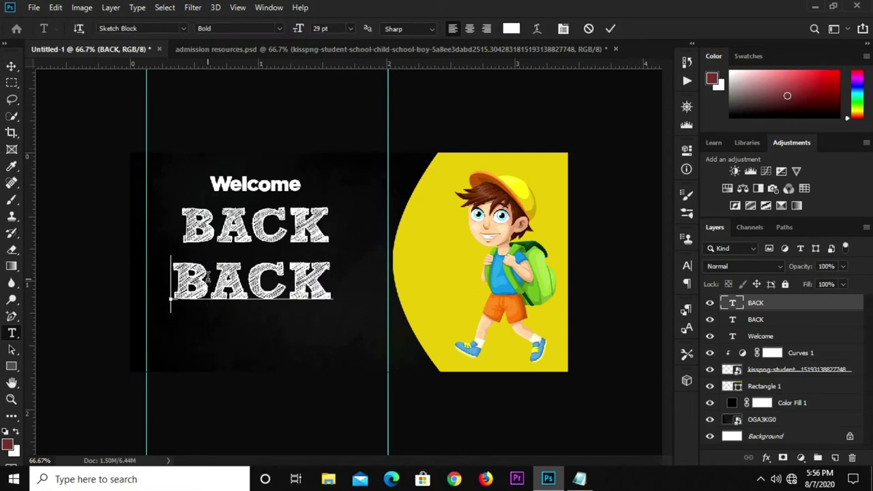
{"action": "double_click", "coordinate": [171, 279]}
{"action": "left_click", "coordinate": [283, 283]}
{"action": "type", "text": "SCHOOL"}
{"action": "left_click", "coordinate": [610, 28]}
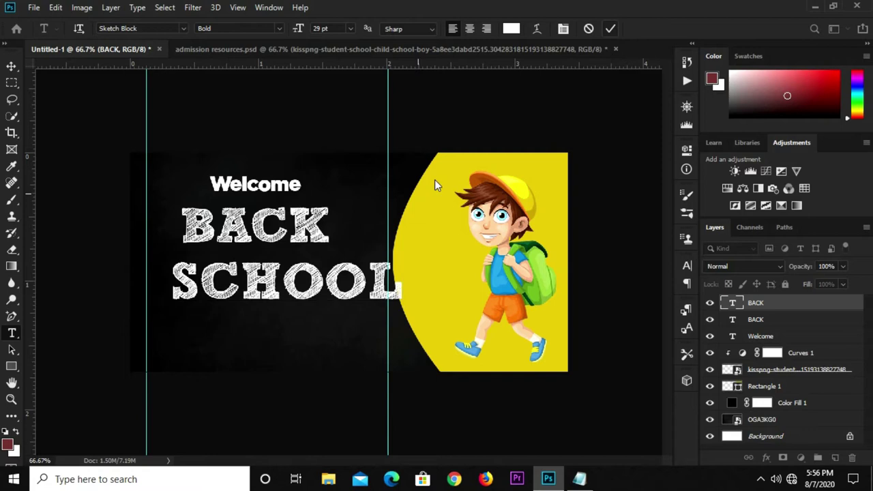
{"action": "key", "text": "v"}
{"action": "left_click_drag", "start_coordinate": [337, 288], "coordinate": [322, 292]}
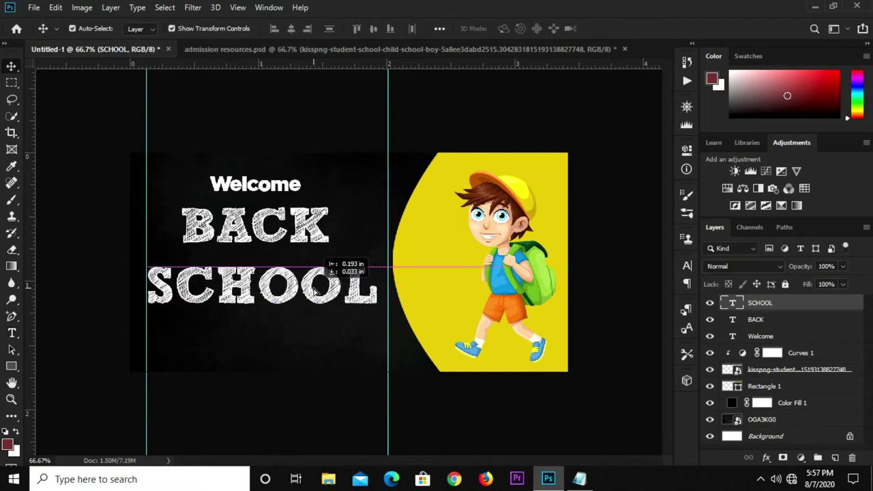
{"action": "left_click", "coordinate": [316, 136]}
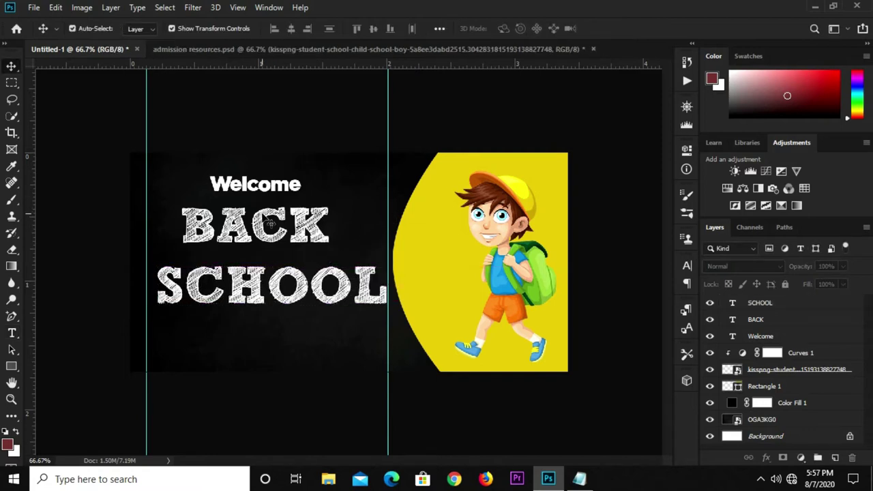
Centre Welcome, BACK and SCHOOL horizontally within a selection spanning the guides.
{"action": "left_click_drag", "start_coordinate": [8, 82], "coordinate": [59, 85]}
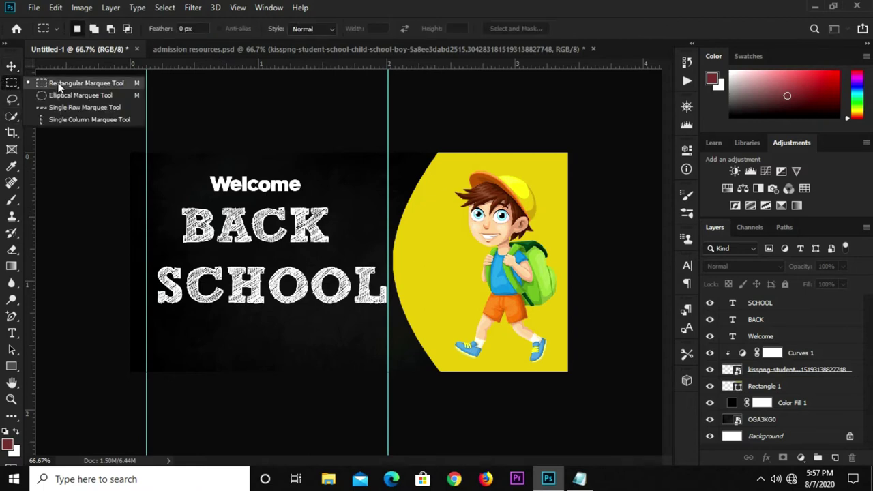
{"action": "left_click_drag", "start_coordinate": [145, 165], "coordinate": [388, 249]}
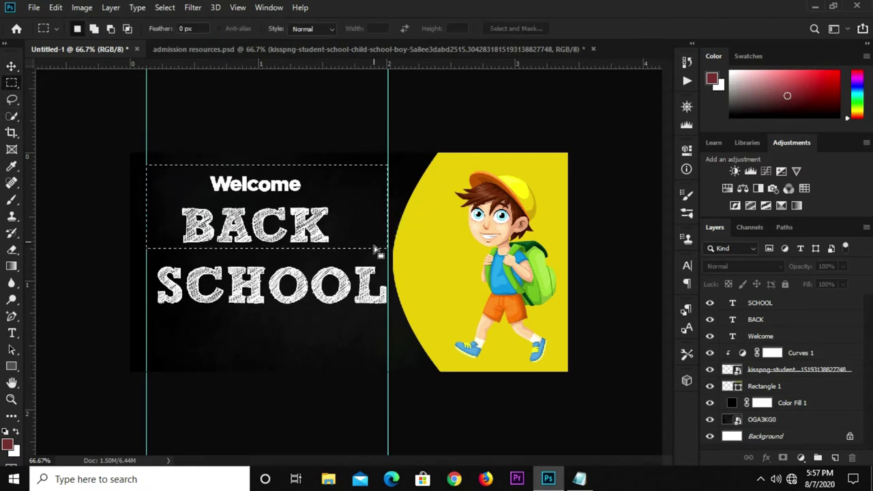
{"action": "left_click", "coordinate": [11, 67]}
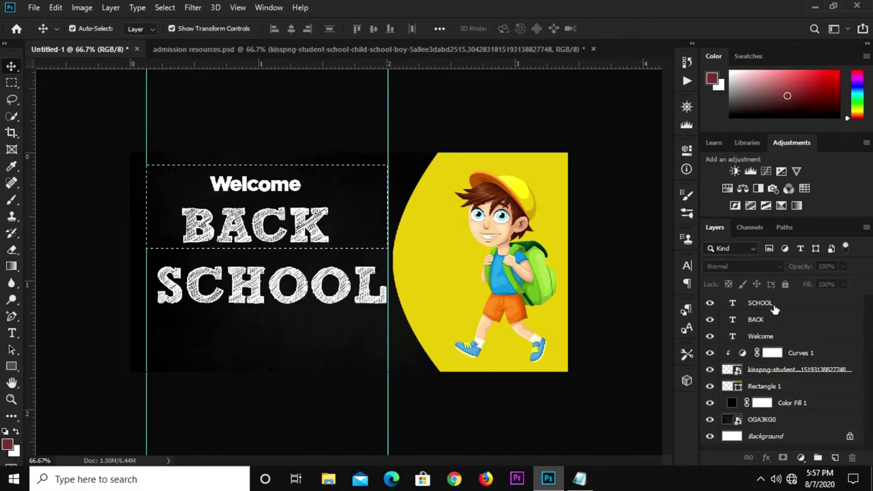
{"action": "left_click", "coordinate": [774, 307]}
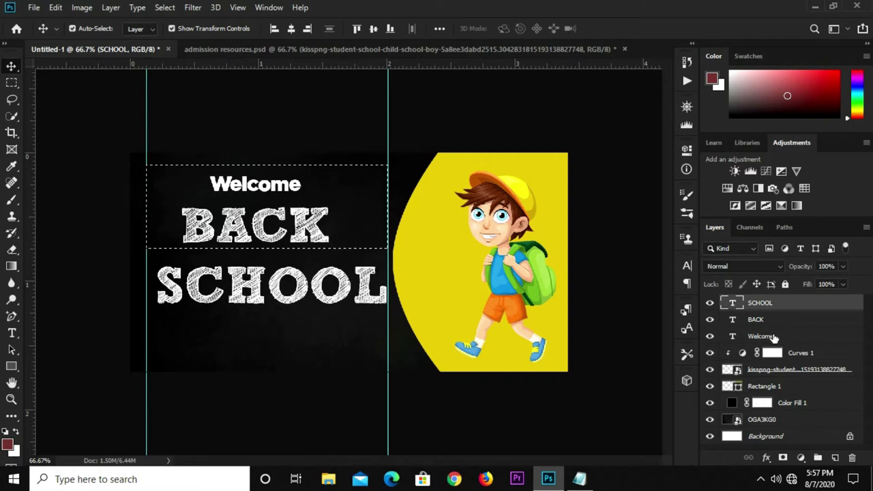
{"action": "left_click", "coordinate": [773, 337], "text": "shift"}
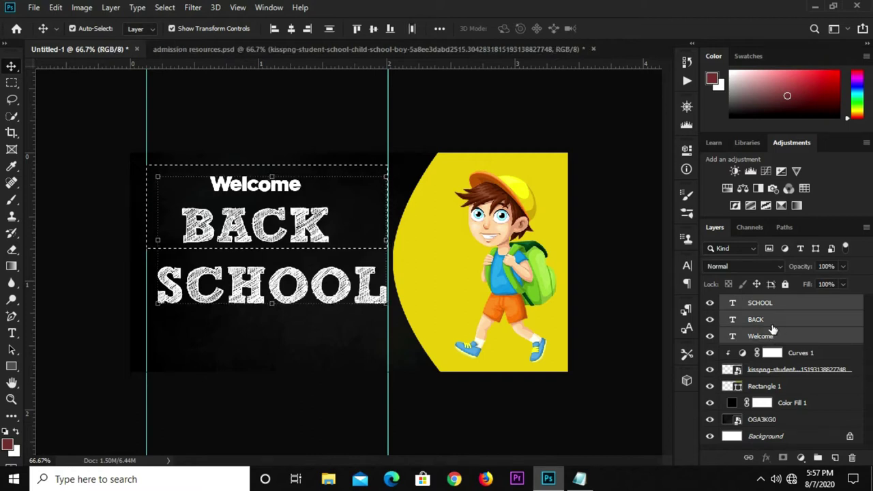
{"action": "left_click", "coordinate": [291, 30]}
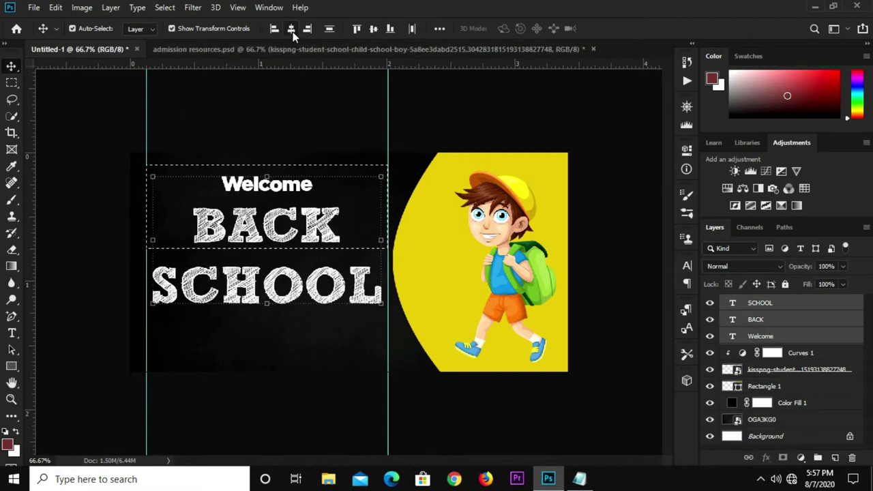
{"action": "key", "text": "ctrl+d"}
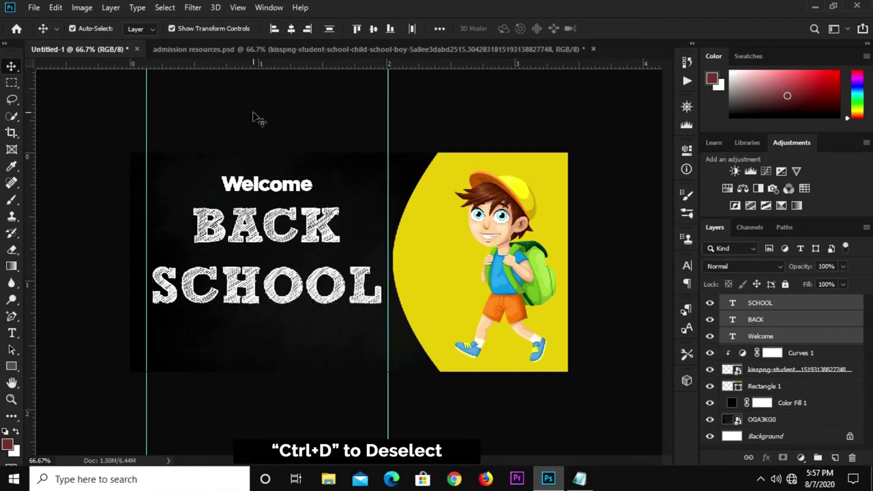
Nudge Welcome down two steps so it sits closer to BACK.
{"action": "left_click", "coordinate": [263, 290]}
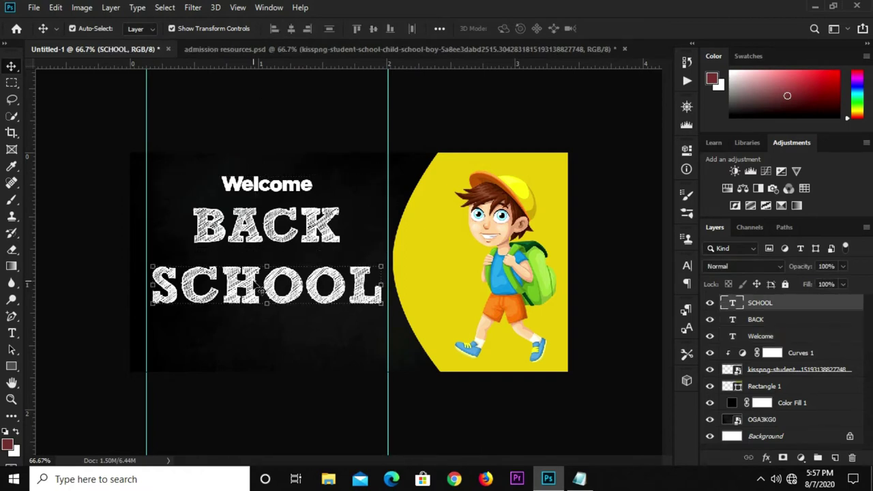
{"action": "left_click", "coordinate": [271, 225]}
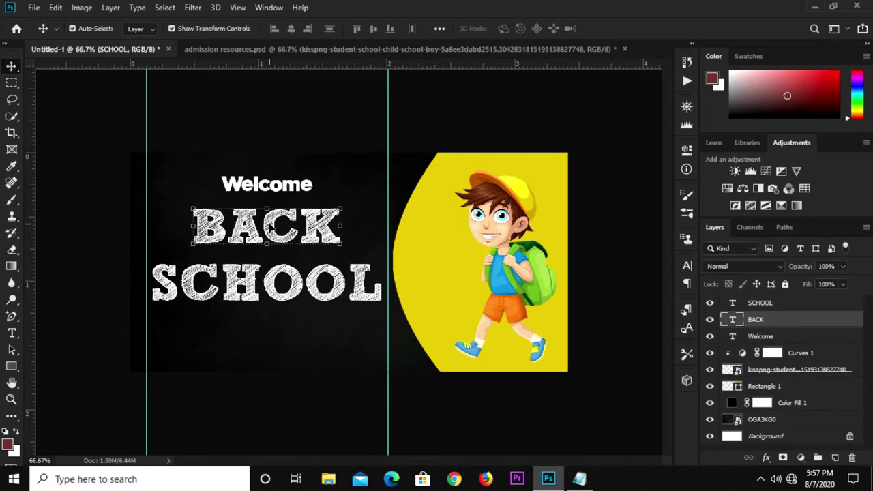
{"action": "left_click", "coordinate": [267, 190]}
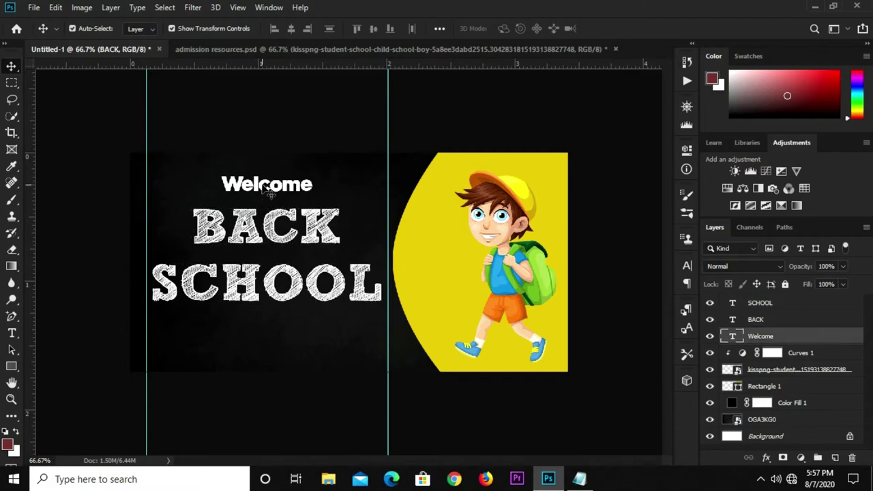
{"action": "key", "text": "Down"}
{"action": "key", "text": "Down"}
{"action": "key", "text": "Down"}
{"action": "key", "text": "Down"}
{"action": "left_click", "coordinate": [262, 225]}
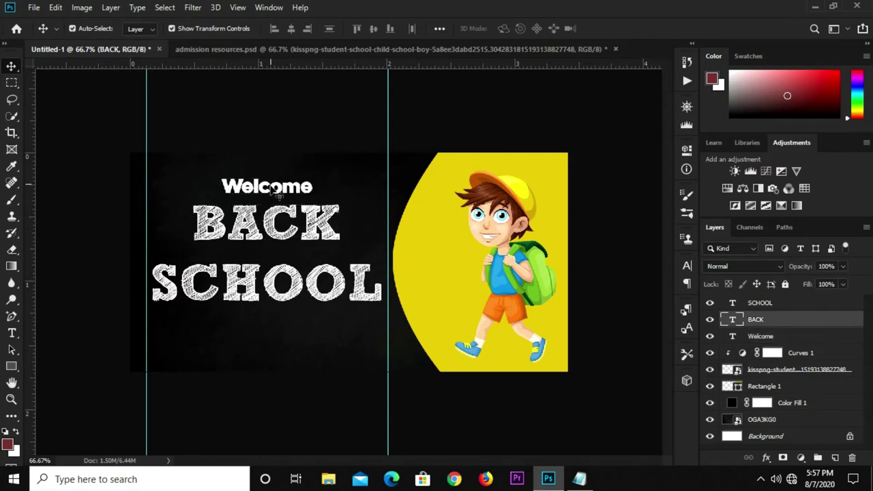
{"action": "left_click", "coordinate": [273, 190]}
{"action": "key", "text": "Down"}
{"action": "key", "text": "Down"}
{"action": "key", "text": "Down"}
{"action": "key", "text": "Down"}
{"action": "key", "text": "Down"}
{"action": "key", "text": "Down"}
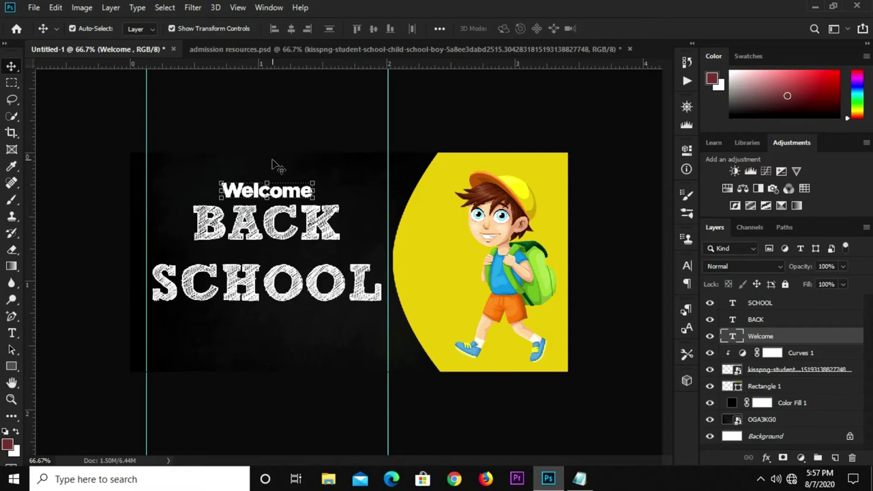
{"action": "left_click", "coordinate": [255, 235]}
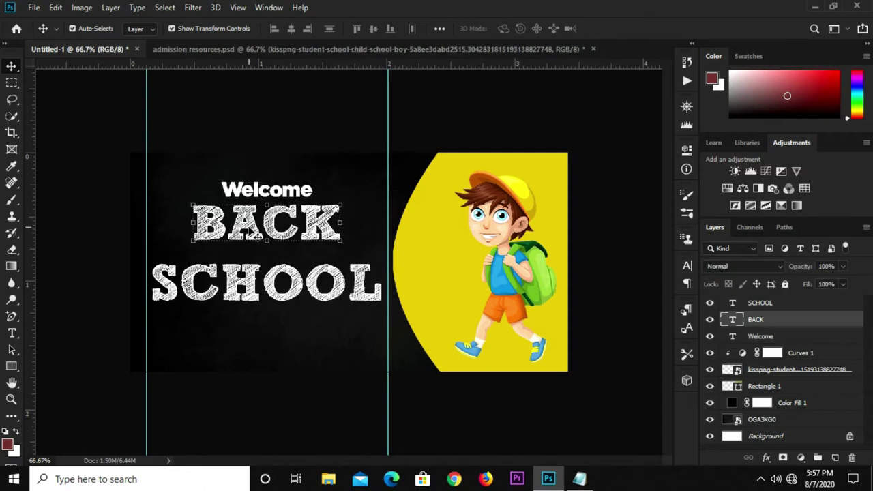
{"action": "left_click", "coordinate": [243, 283]}
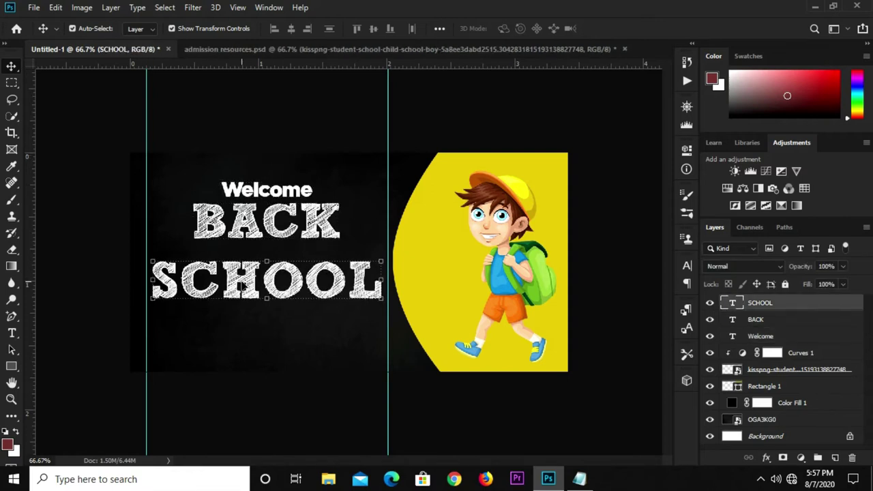
{"action": "left_click", "coordinate": [270, 134]}
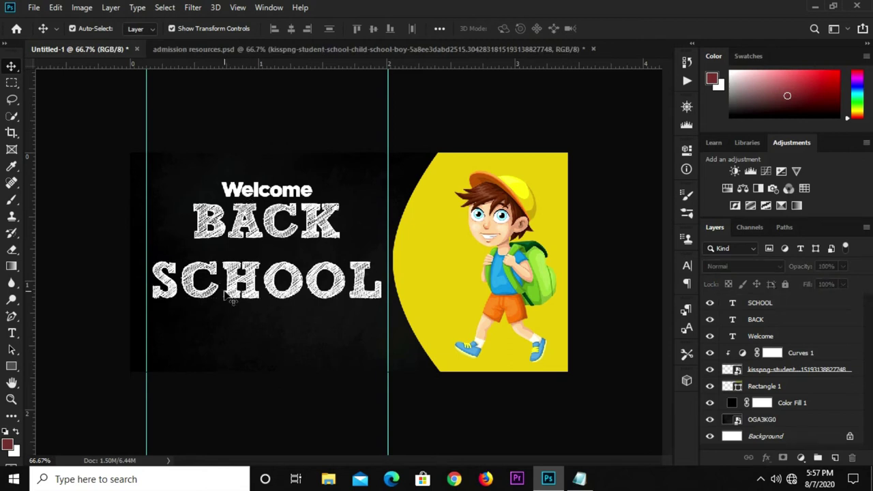
{"action": "left_click", "coordinate": [277, 195]}
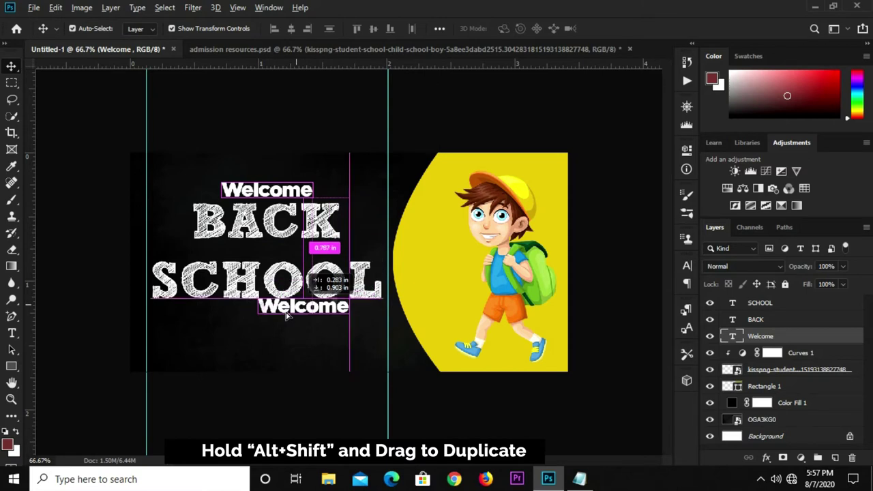
Duplicate Welcome below SCHOOL and set the rectangle fill colour to #dcbf12.
{"action": "left_click_drag", "start_coordinate": [265, 192], "coordinate": [266, 344]}
{"action": "left_click", "coordinate": [54, 319]}
{"action": "left_click", "coordinate": [12, 366]}
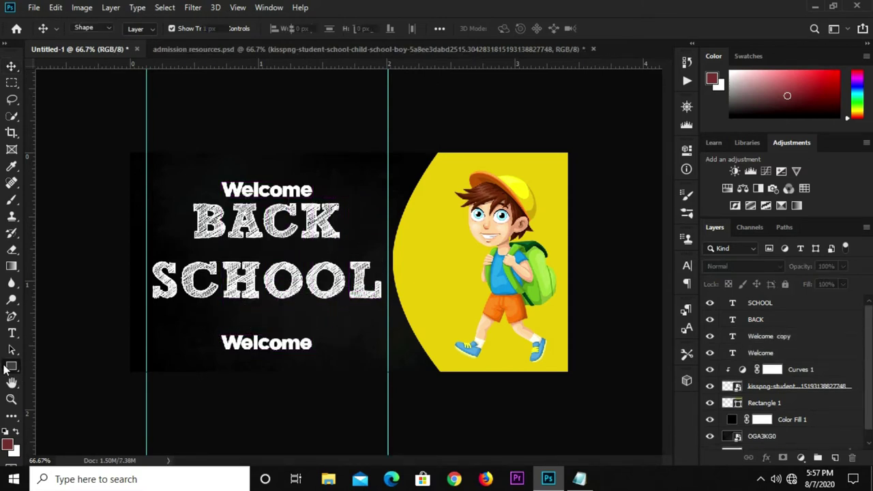
{"action": "left_click", "coordinate": [52, 368]}
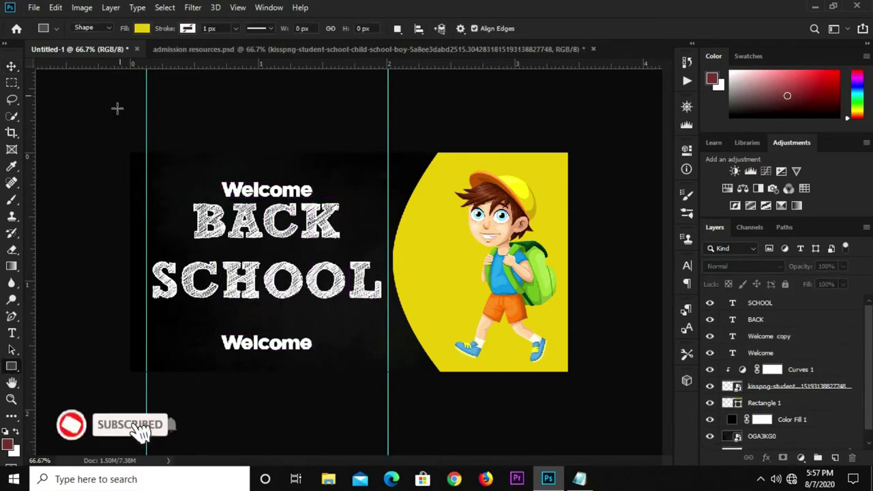
{"action": "left_click", "coordinate": [142, 28]}
{"action": "left_click", "coordinate": [202, 54]}
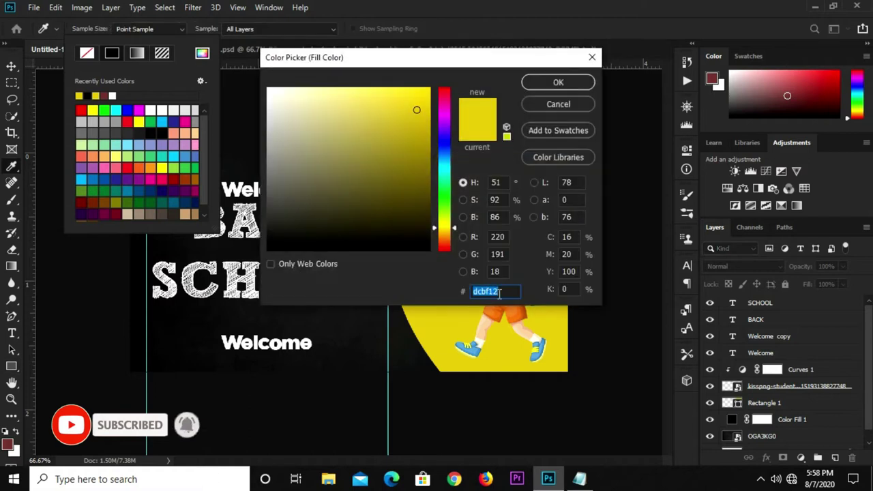
{"action": "left_click", "coordinate": [534, 83]}
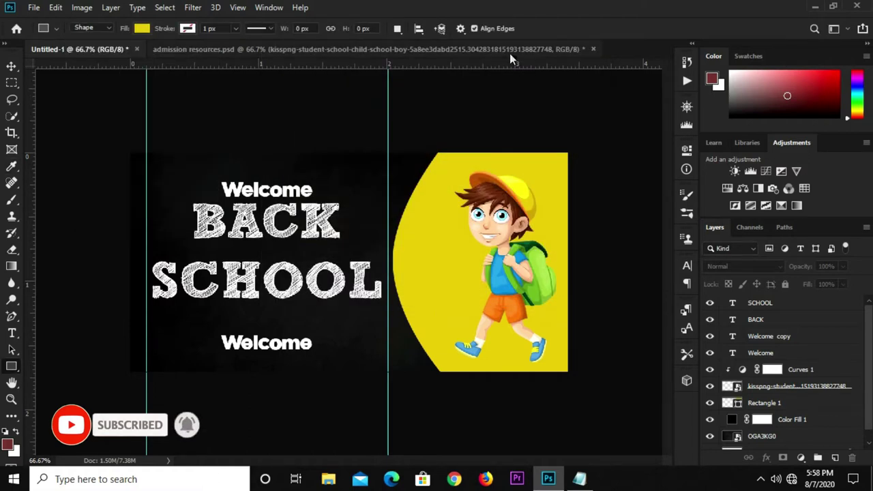
Draw a yellow bar spanning SCHOOL's width beneath it and nudge it slightly lower.
{"action": "left_click_drag", "start_coordinate": [153, 298], "coordinate": [380, 317]}
{"action": "left_click", "coordinate": [650, 144]}
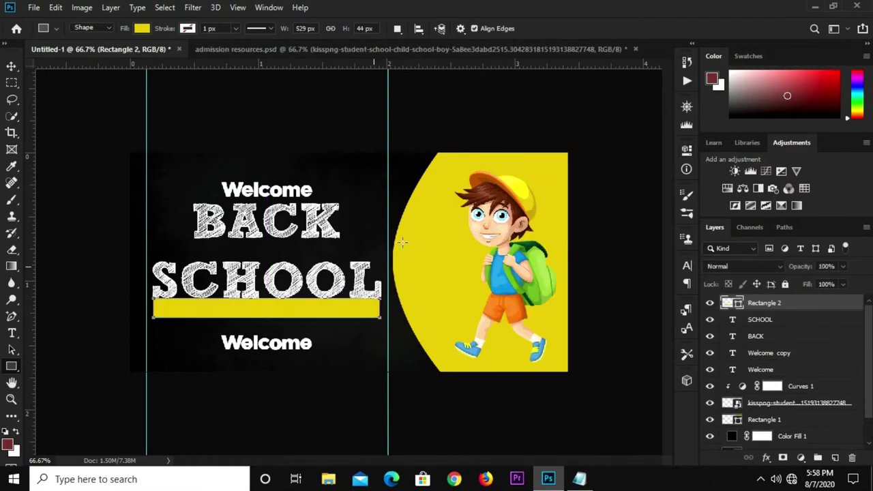
{"action": "key", "text": "v"}
{"action": "left_click_drag", "start_coordinate": [264, 312], "coordinate": [253, 326]}
{"action": "key", "text": "Return"}
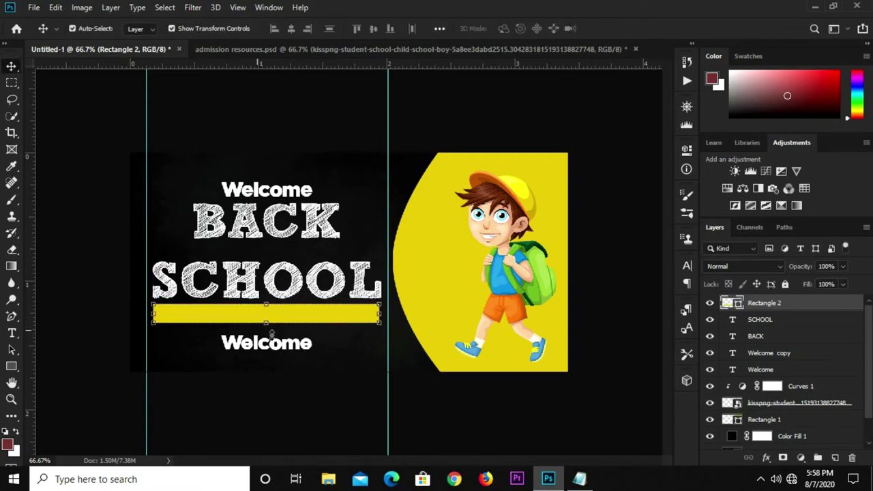
Replace the lower Welcome copy with 'Admission starts in September' copied from Notepad.
{"action": "left_click", "coordinate": [580, 478]}
{"action": "left_click_drag", "start_coordinate": [548, 258], "coordinate": [378, 258]}
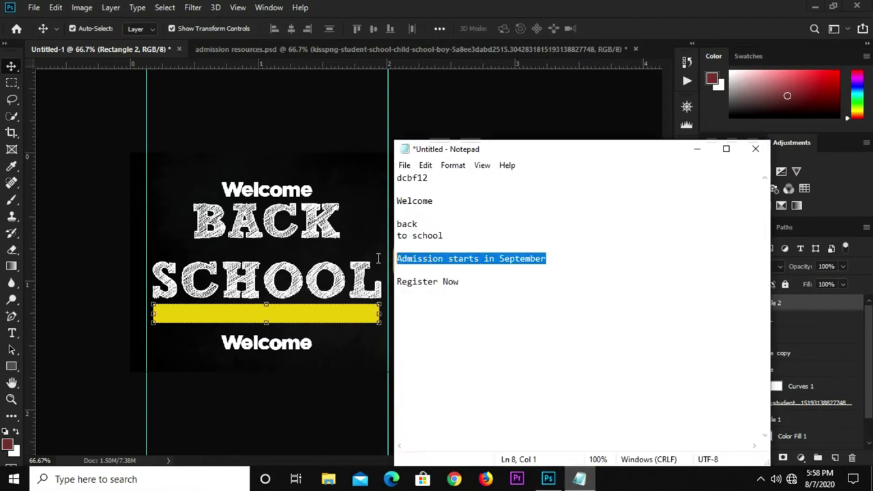
{"action": "right_click", "coordinate": [433, 258]}
{"action": "left_click", "coordinate": [468, 298]}
{"action": "left_click", "coordinate": [307, 360]}
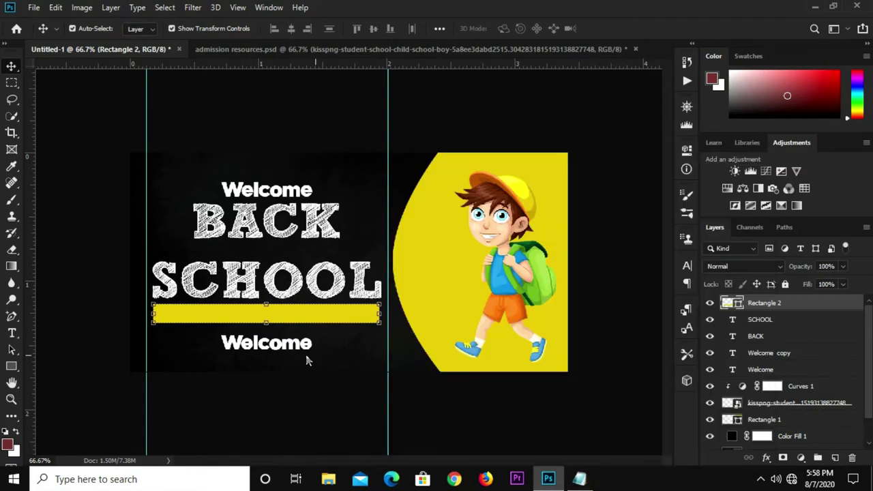
{"action": "left_click", "coordinate": [11, 333]}
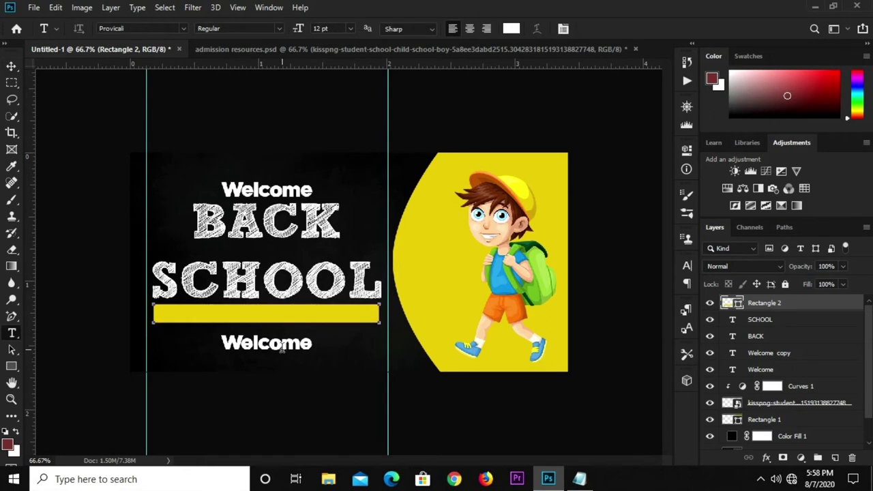
{"action": "left_click", "coordinate": [282, 347]}
{"action": "key", "text": "ctrl+a"}
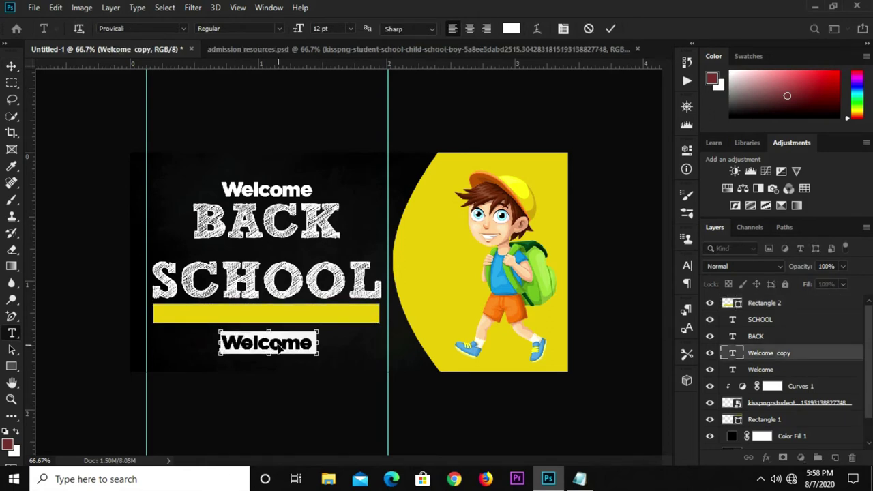
{"action": "key", "text": "ctrl+v"}
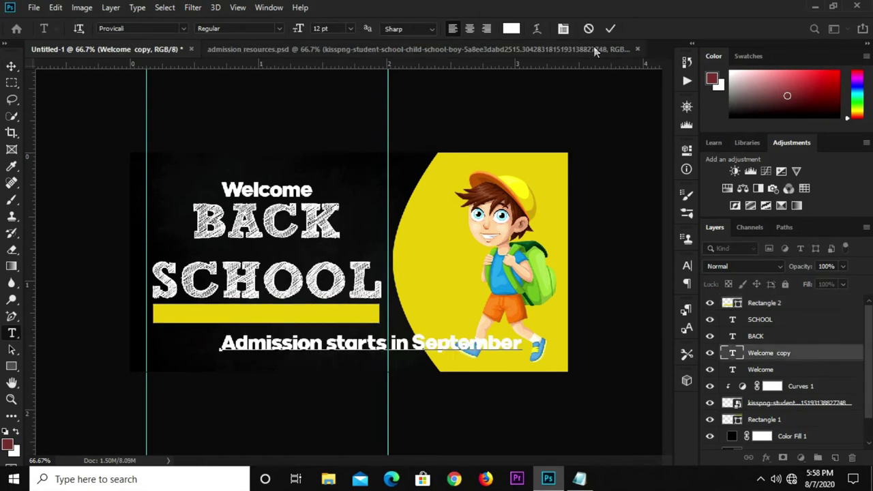
{"action": "left_click", "coordinate": [610, 28]}
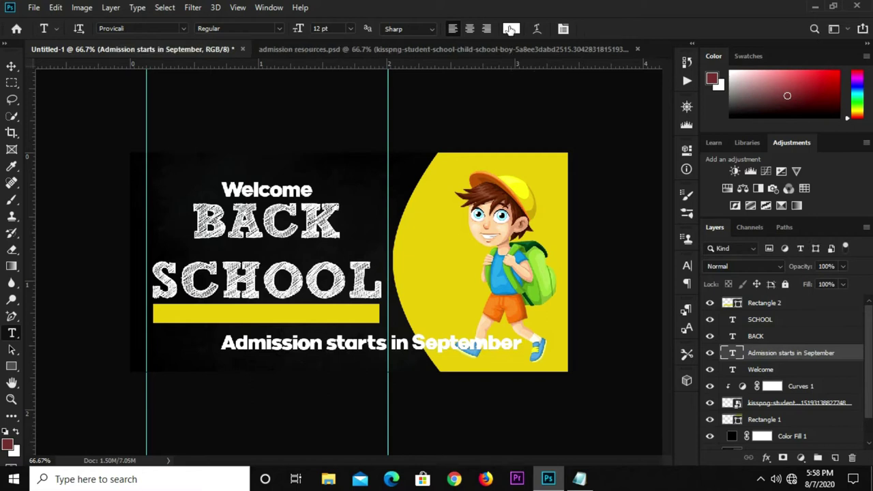
Set the admission line's text colour to black 000000.
{"action": "left_click", "coordinate": [511, 28]}
{"action": "left_click_drag", "start_coordinate": [427, 230], "coordinate": [267, 251]}
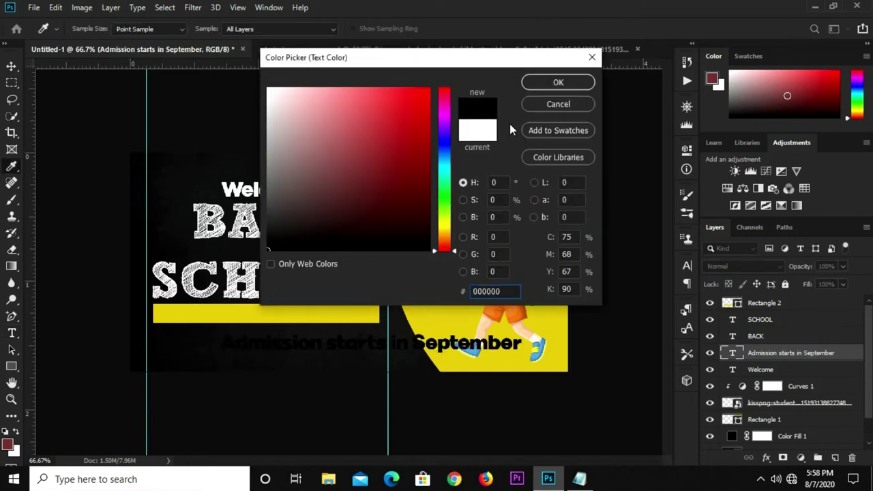
{"action": "left_click", "coordinate": [559, 82]}
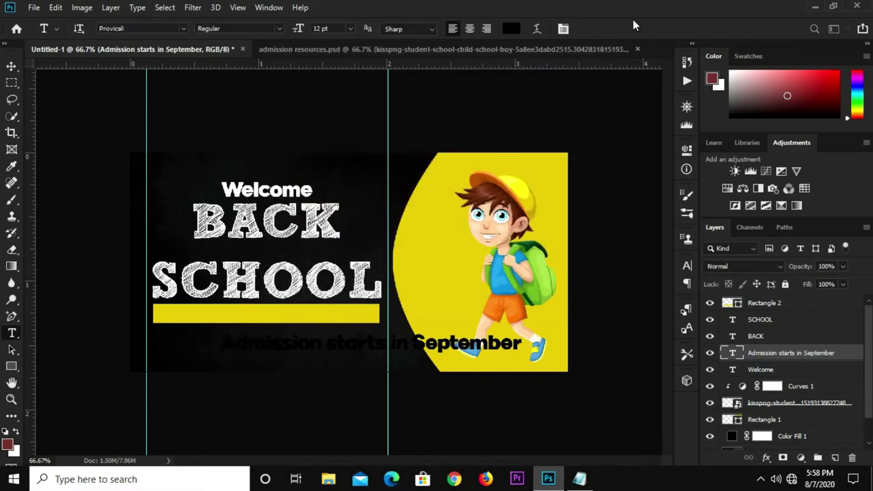
Move the admission text above the yellow bar layer and scale it to about 72.85% to fit.
{"action": "left_click", "coordinate": [12, 66]}
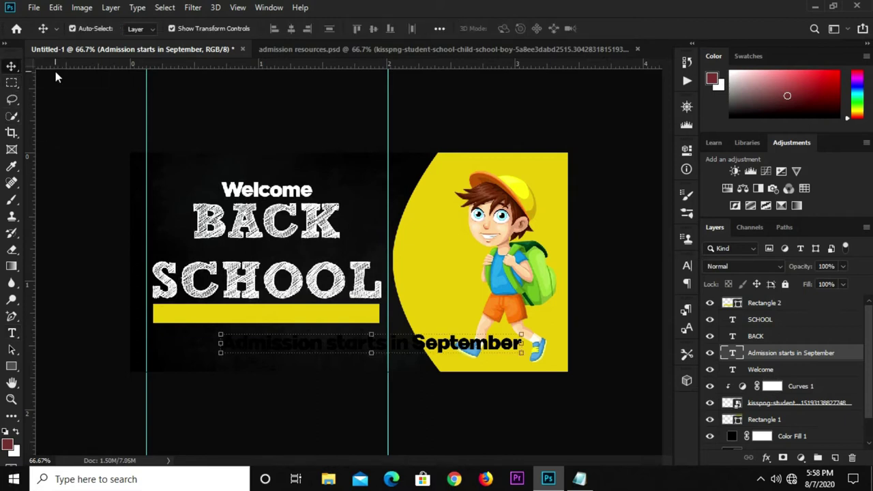
{"action": "left_click_drag", "start_coordinate": [290, 345], "coordinate": [263, 315]}
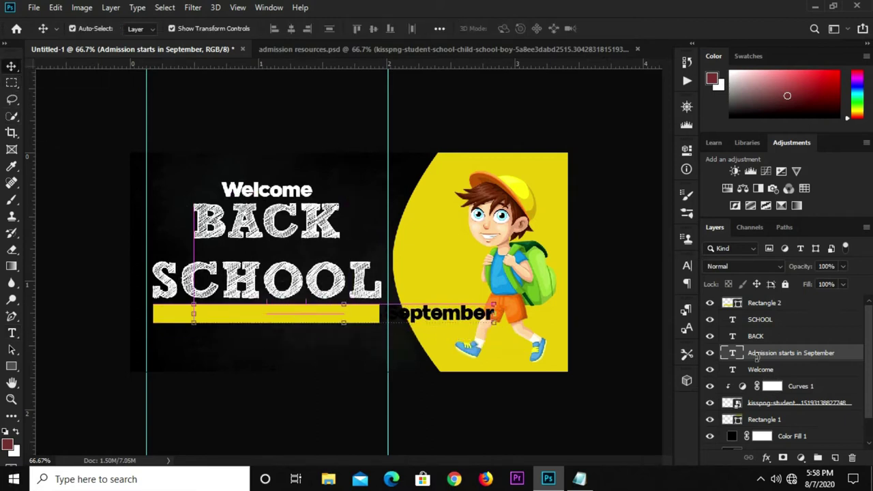
{"action": "left_click_drag", "start_coordinate": [793, 358], "coordinate": [784, 301]}
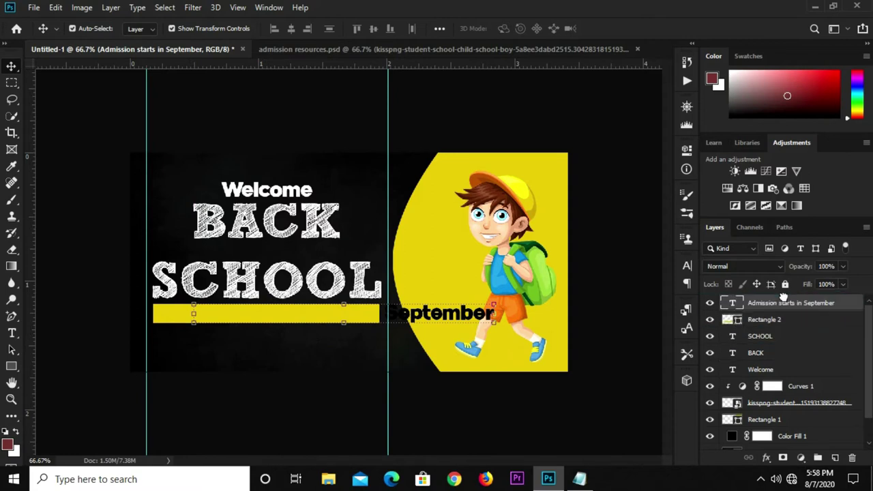
{"action": "key", "text": "ctrl+t"}
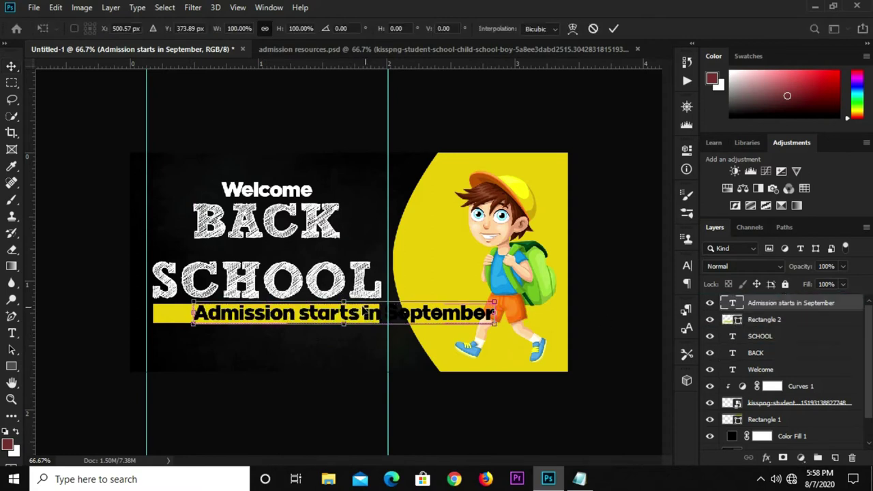
{"action": "left_click_drag", "start_coordinate": [347, 298], "coordinate": [310, 319]}
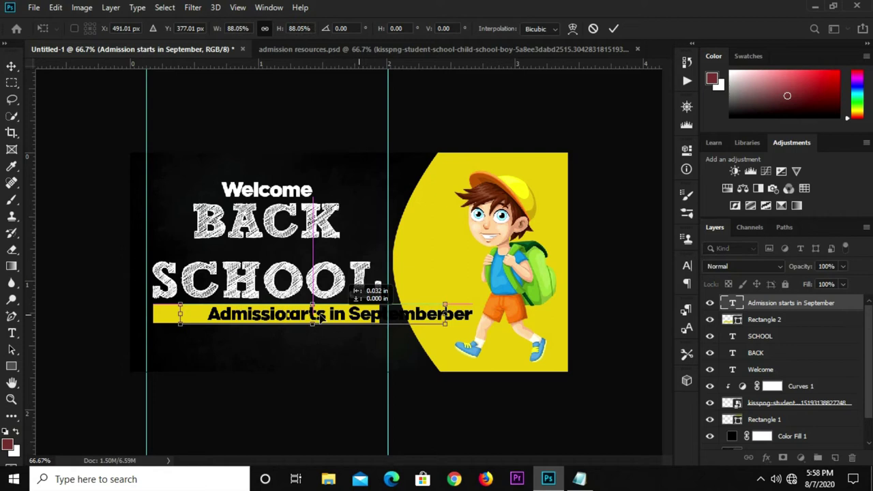
{"action": "left_click_drag", "start_coordinate": [293, 304], "coordinate": [298, 311]}
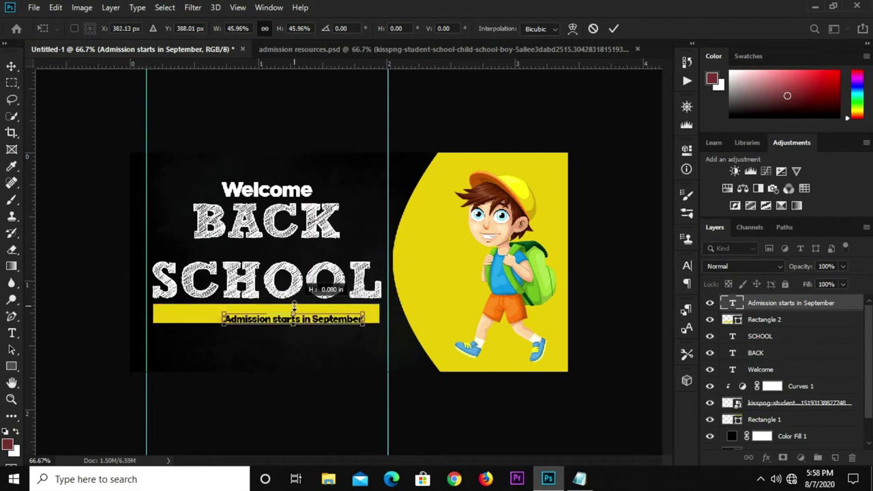
{"action": "scroll", "coordinate": [299, 313], "scroll_direction": "up", "scroll_amount": 2}
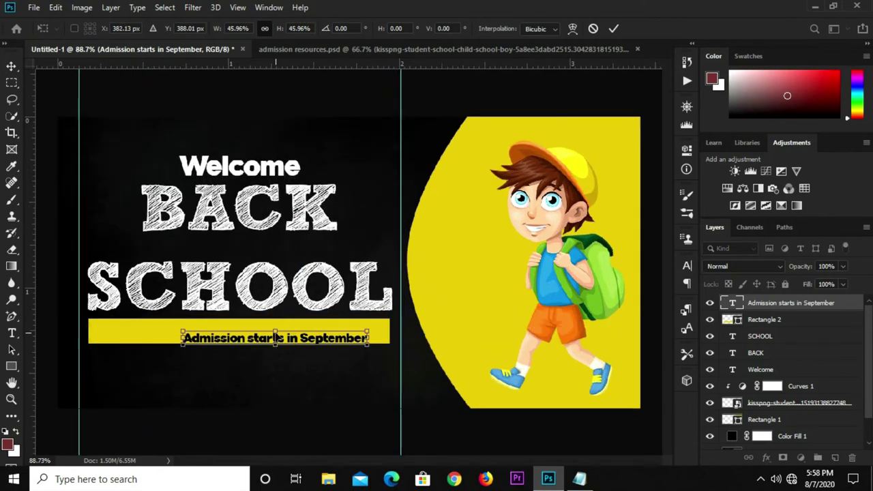
{"action": "left_click_drag", "start_coordinate": [276, 326], "coordinate": [272, 335]}
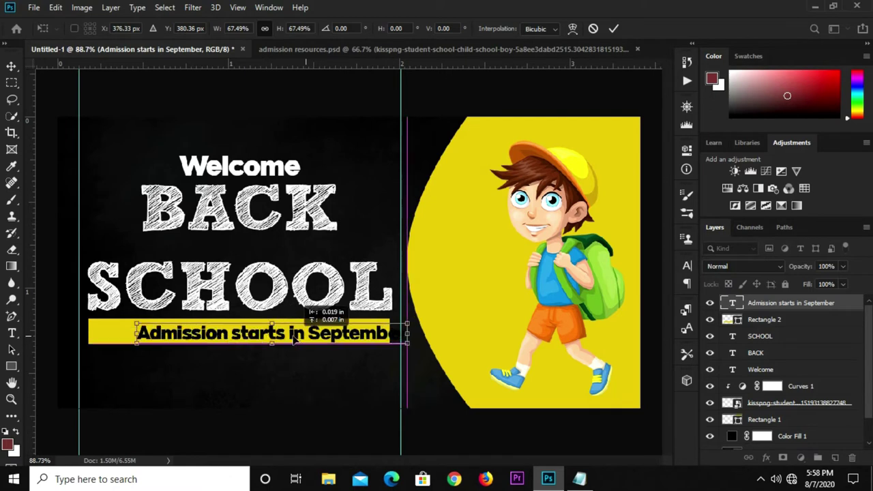
{"action": "left_click_drag", "start_coordinate": [376, 342], "coordinate": [384, 344]}
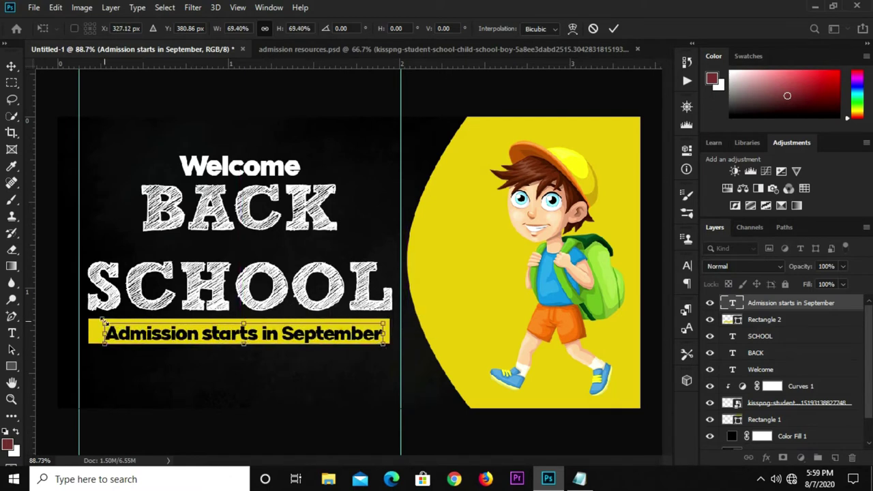
{"action": "left_click_drag", "start_coordinate": [102, 321], "coordinate": [89, 313]}
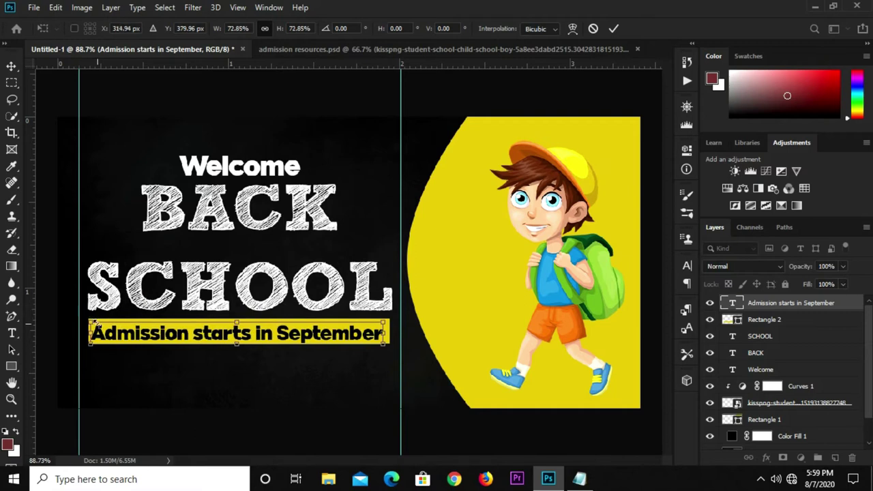
{"action": "key", "text": "Return"}
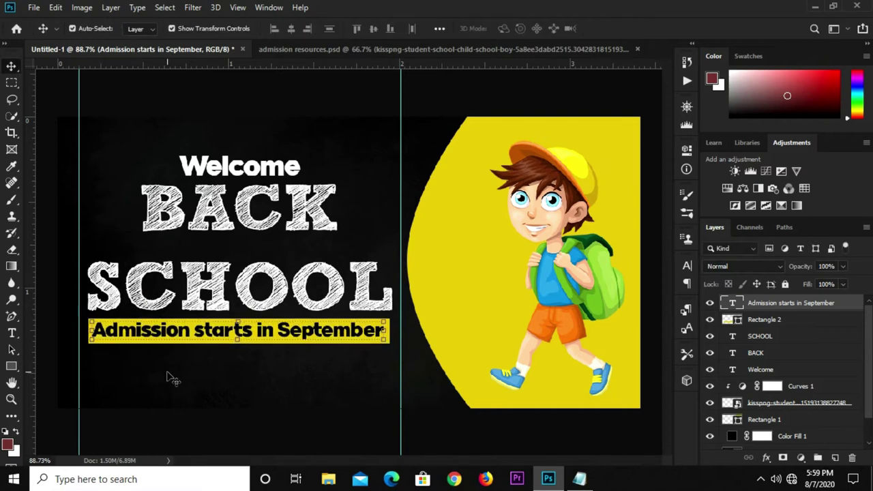
Nudge the top Welcome text slightly down.
{"action": "left_click", "coordinate": [200, 382]}
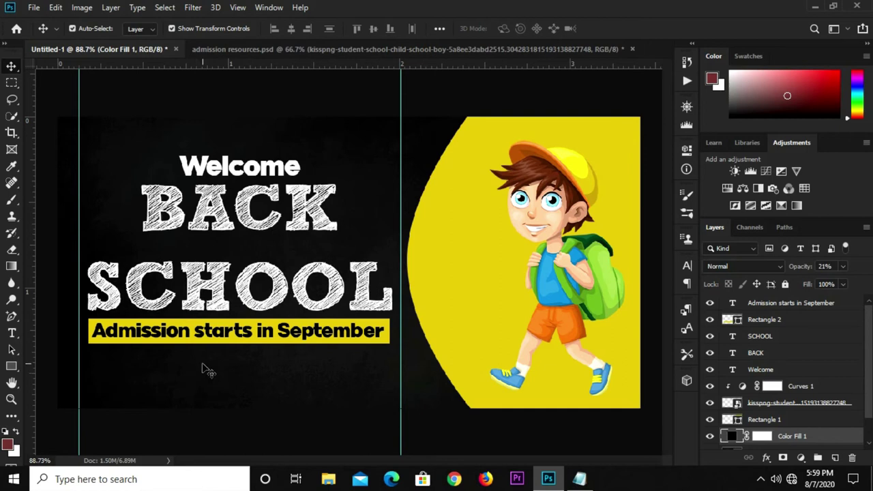
{"action": "left_click", "coordinate": [221, 307]}
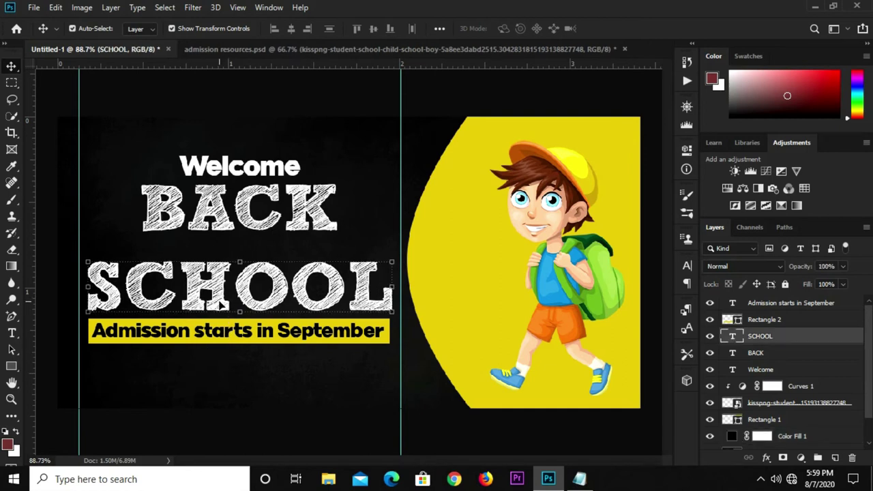
{"action": "left_click", "coordinate": [228, 224]}
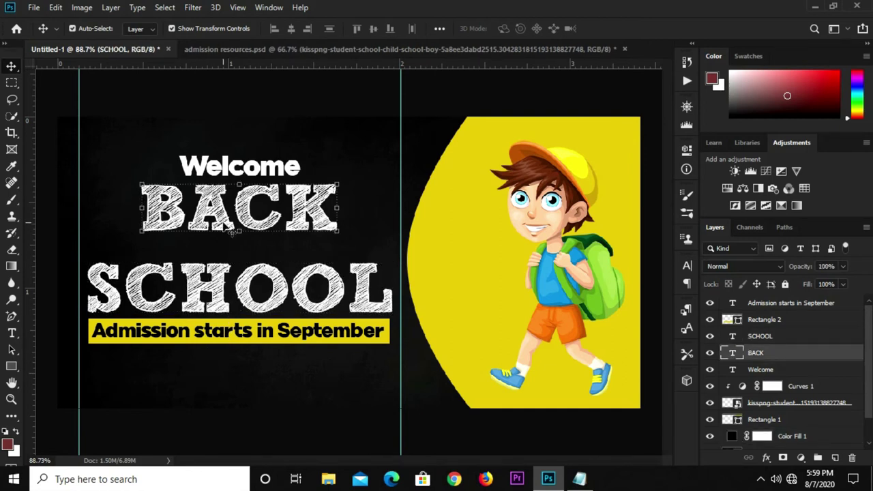
{"action": "left_click", "coordinate": [254, 170]}
{"action": "left_click_drag", "start_coordinate": [253, 169], "coordinate": [252, 170]}
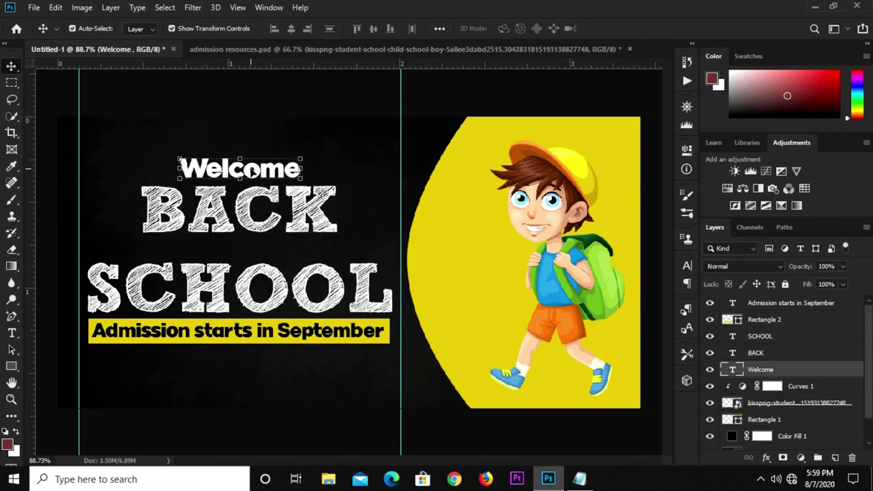
{"action": "left_click", "coordinate": [266, 94]}
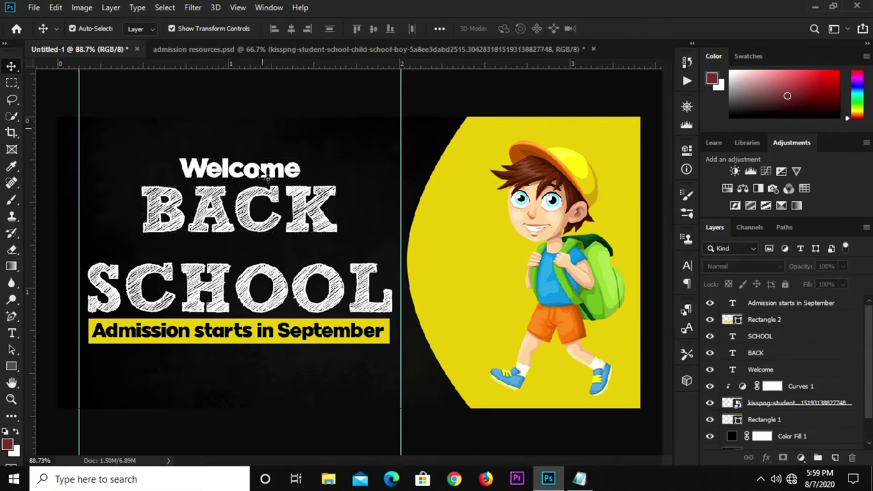
Draw a small yellow rectangle in the gap between BACK and SCHOOL.
{"action": "left_click", "coordinate": [11, 350]}
{"action": "left_click_drag", "start_coordinate": [11, 366], "coordinate": [68, 371]}
{"action": "left_click", "coordinate": [57, 368]}
{"action": "left_click_drag", "start_coordinate": [142, 237], "coordinate": [216, 257]}
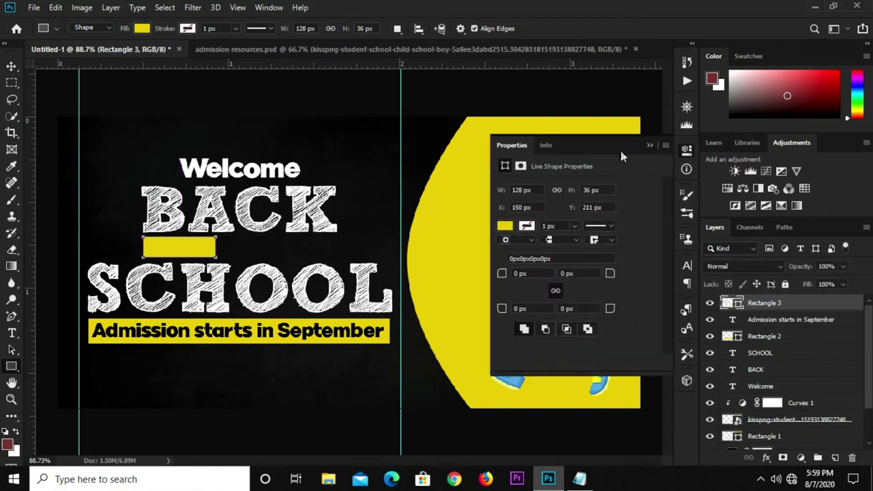
{"action": "left_click", "coordinate": [651, 146]}
Narrow the rectangle to about 78% and rasterize its layer.
{"action": "left_click", "coordinate": [10, 66]}
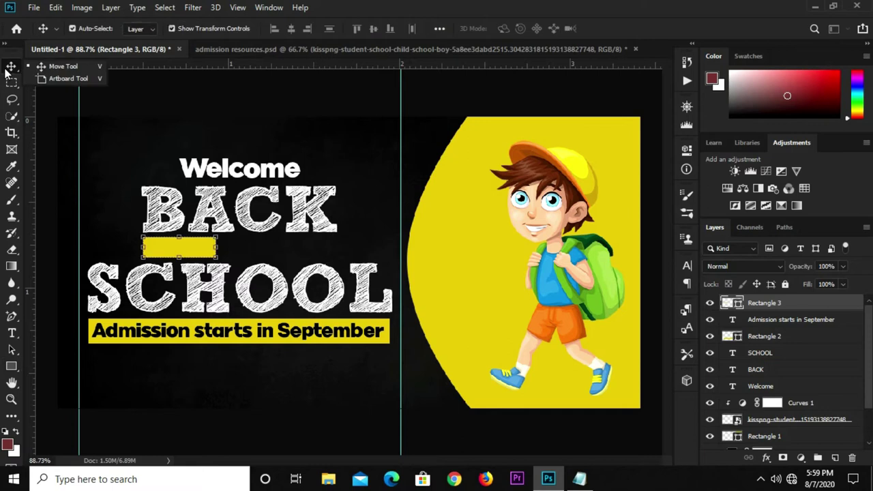
{"action": "left_click", "coordinate": [188, 250]}
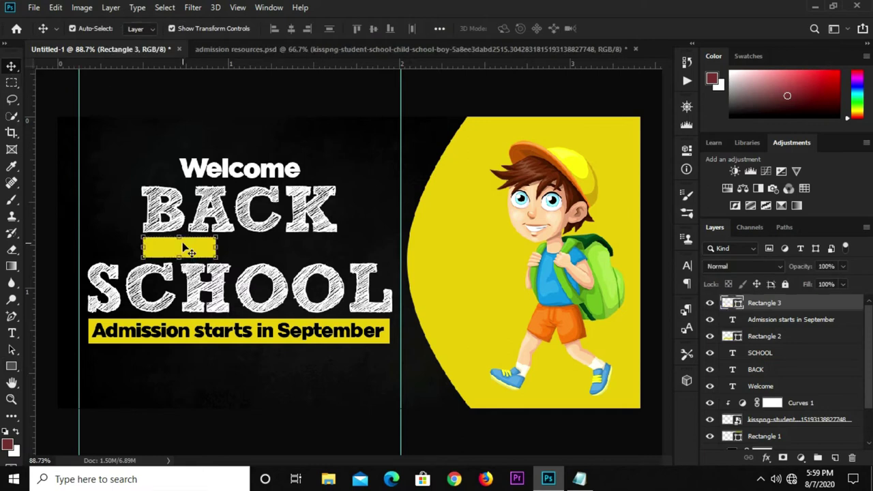
{"action": "left_click_drag", "start_coordinate": [218, 250], "coordinate": [204, 251]}
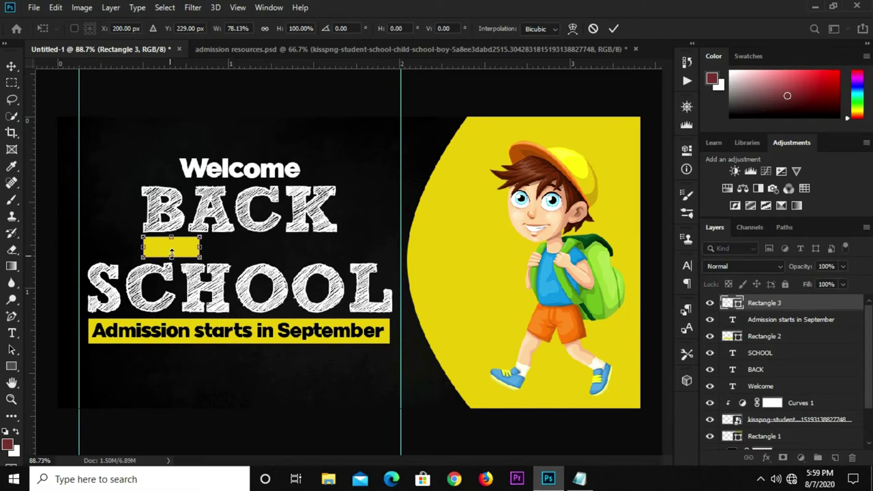
{"action": "left_click", "coordinate": [613, 29]}
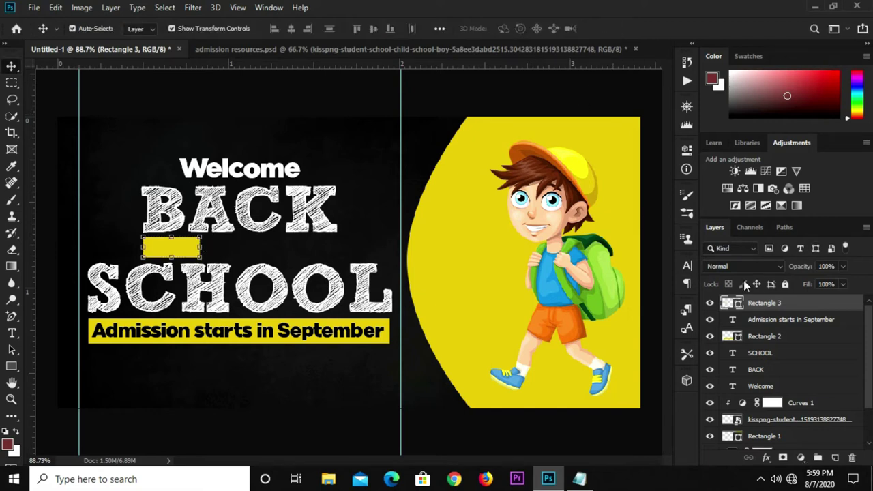
{"action": "right_click", "coordinate": [756, 305]}
{"action": "left_click", "coordinate": [620, 194]}
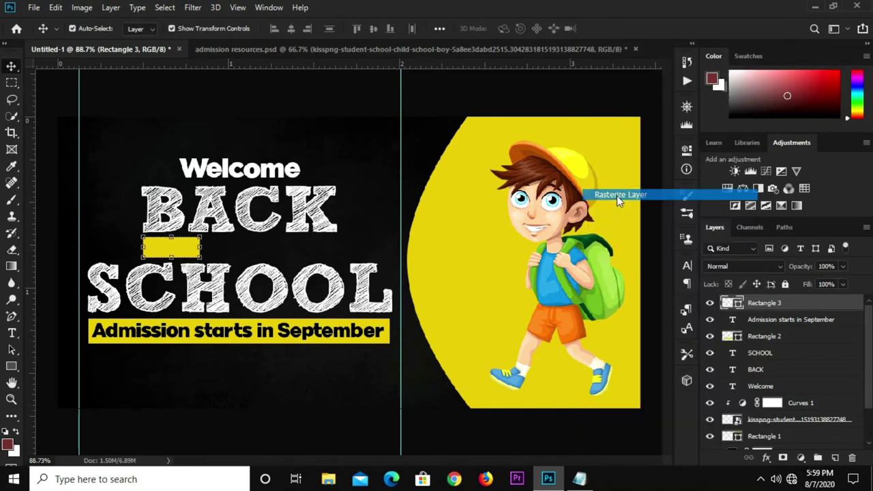
{"action": "left_click", "coordinate": [273, 86]}
Add horizontal guides along the small rectangle's top, middle and bottom edges.
{"action": "left_click_drag", "start_coordinate": [225, 65], "coordinate": [191, 241]}
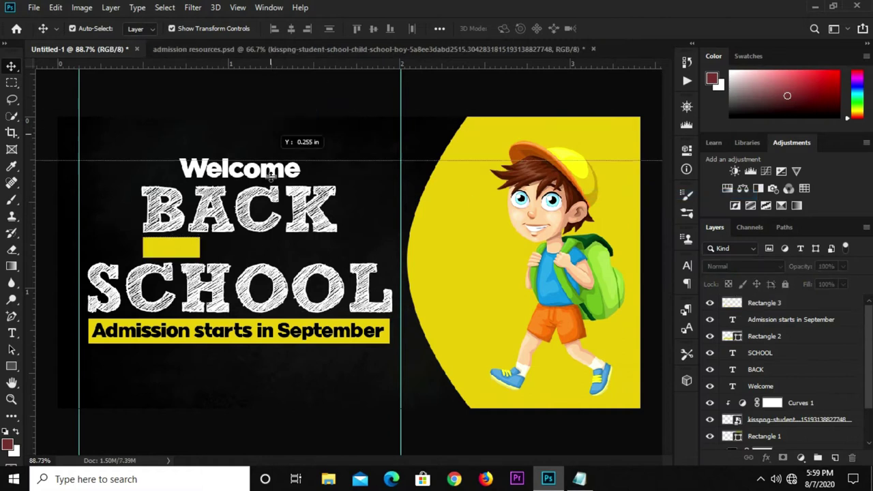
{"action": "left_click", "coordinate": [193, 261]}
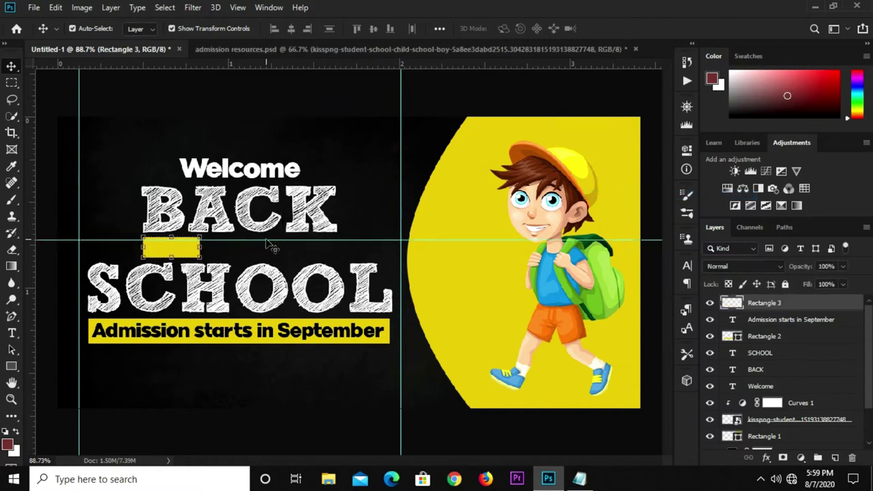
{"action": "left_click", "coordinate": [270, 249]}
{"action": "left_click", "coordinate": [193, 253]}
{"action": "left_click_drag", "start_coordinate": [222, 241], "coordinate": [222, 247]}
{"action": "left_click_drag", "start_coordinate": [298, 67], "coordinate": [288, 257]}
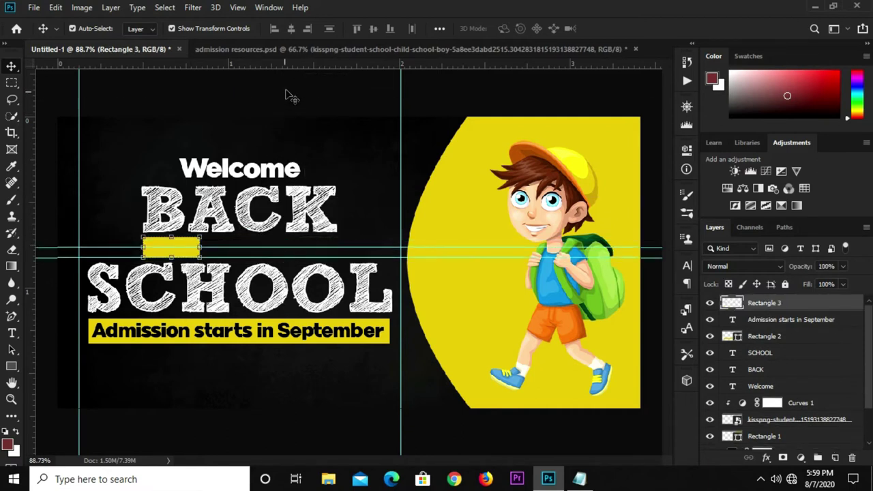
{"action": "left_click_drag", "start_coordinate": [293, 66], "coordinate": [99, 239]}
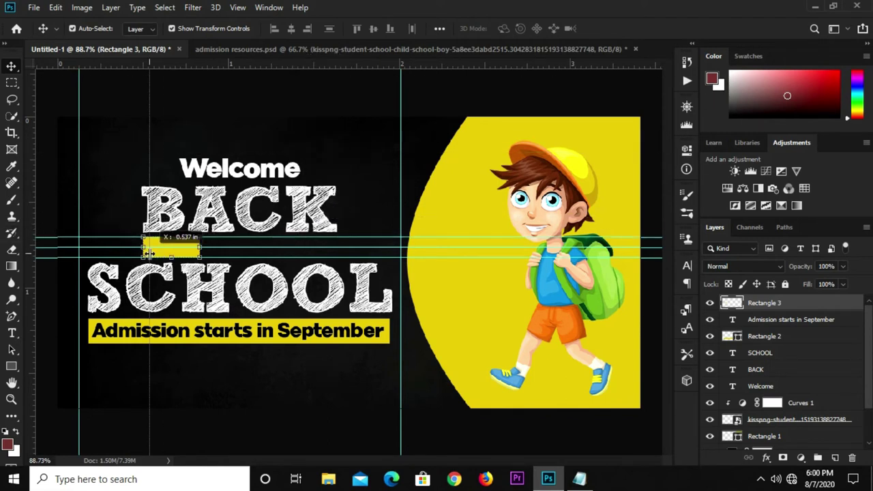
Add a vertical guide at the rectangle's left edge, zoomed in.
{"action": "left_click_drag", "start_coordinate": [91, 232], "coordinate": [152, 251]}
{"action": "scroll", "coordinate": [150, 251], "scroll_direction": "up", "scroll_amount": 1}
{"action": "scroll", "coordinate": [150, 251], "scroll_direction": "up", "scroll_amount": 1}
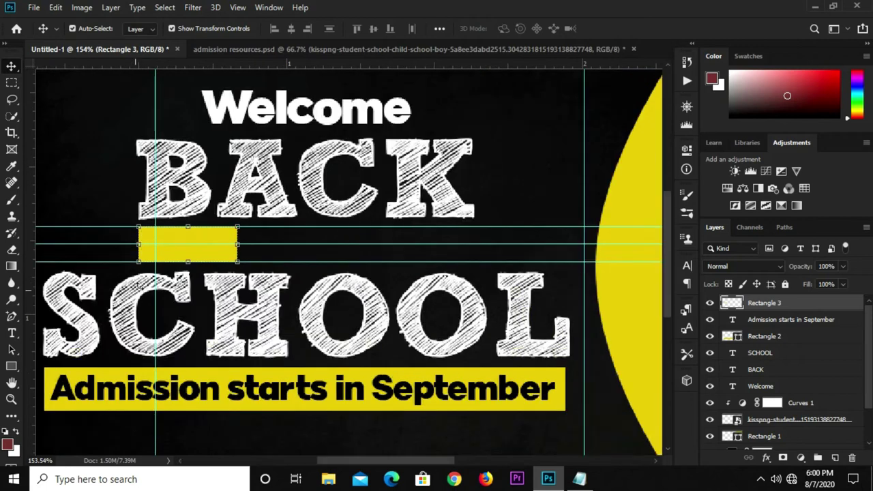
{"action": "left_click_drag", "start_coordinate": [153, 252], "coordinate": [150, 252]}
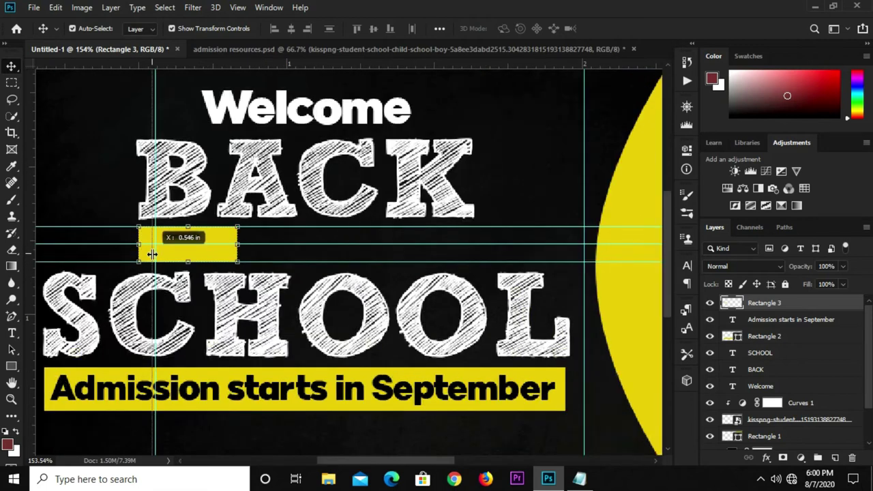
Cut a V-shaped notch into the bar's left end using a pen path converted to a selection.
{"action": "right_click", "coordinate": [12, 317]}
{"action": "left_click", "coordinate": [54, 314]}
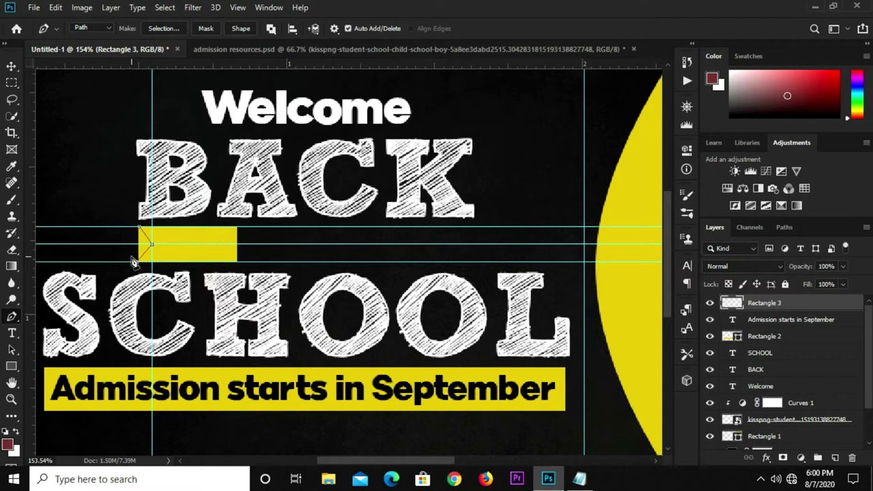
{"action": "right_click", "coordinate": [140, 233]}
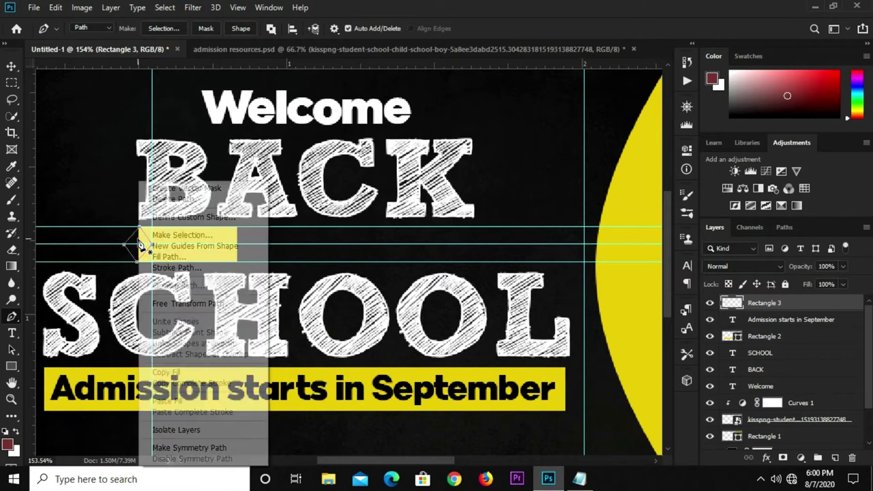
{"action": "left_click", "coordinate": [165, 236]}
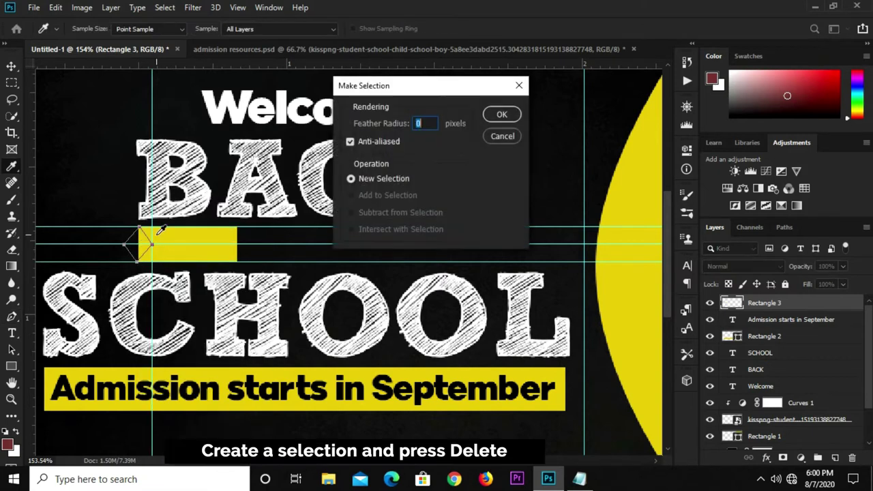
{"action": "left_click", "coordinate": [502, 115]}
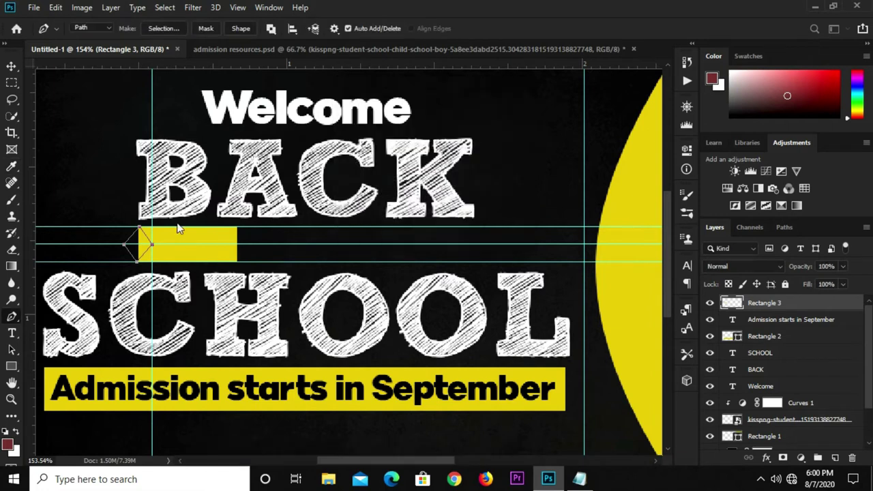
{"action": "key", "text": "ctrl+d"}
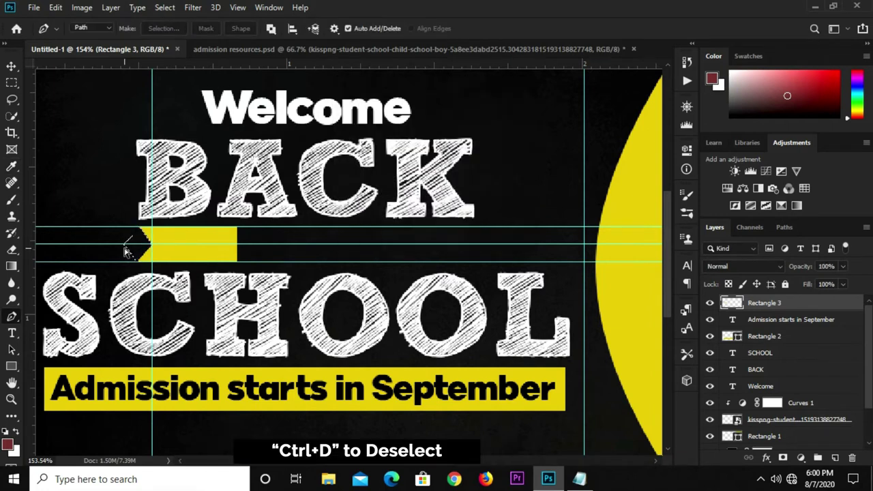
{"action": "scroll", "coordinate": [129, 254], "scroll_direction": "down", "scroll_amount": 3}
{"action": "key", "text": "v"}
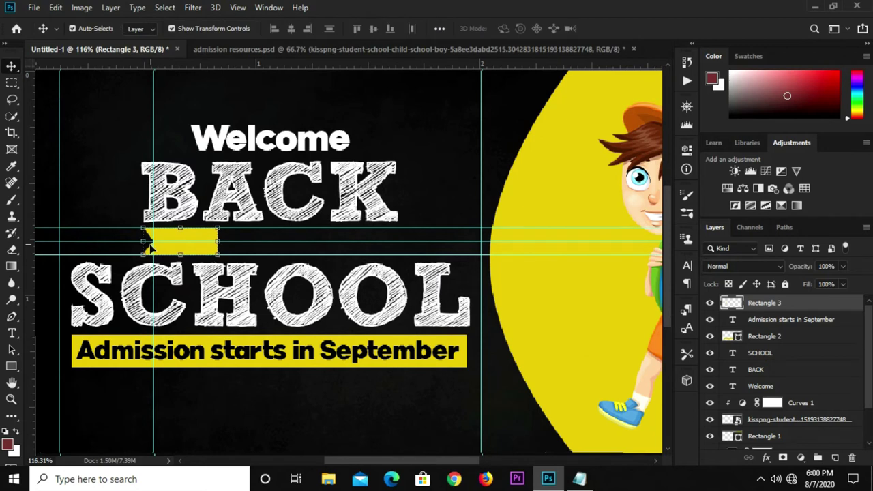
{"action": "scroll", "coordinate": [198, 238], "scroll_direction": "up", "scroll_amount": 3}
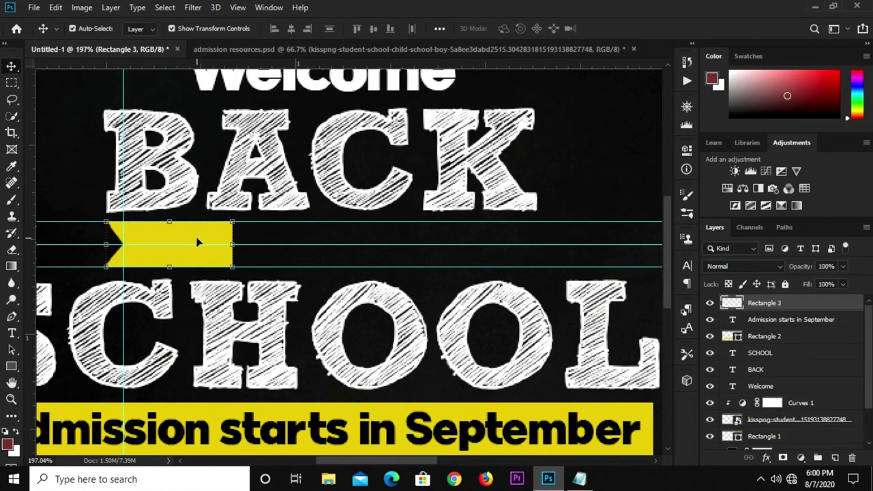
Trim away the bar's right portion with a Polygonal Lasso selection to form a ribbon tab.
{"action": "left_click", "coordinate": [12, 99]}
{"action": "left_click", "coordinate": [65, 109]}
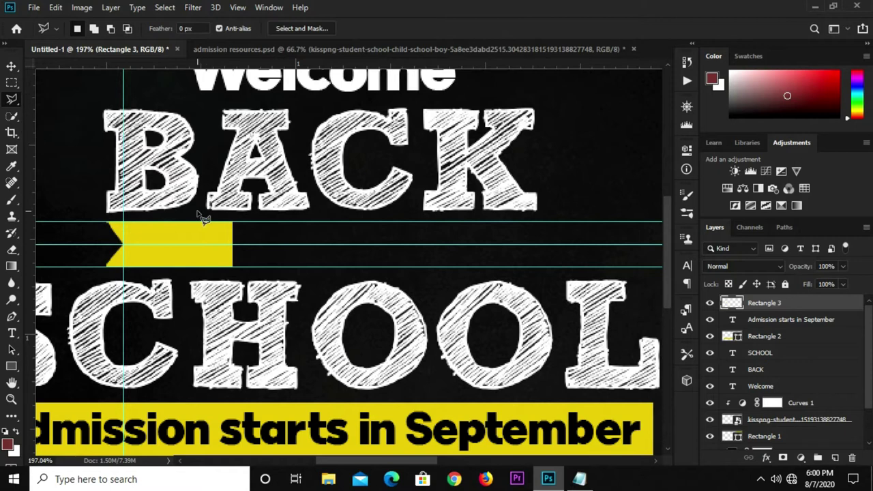
{"action": "left_click", "coordinate": [198, 279]}
{"action": "key", "text": "Delete"}
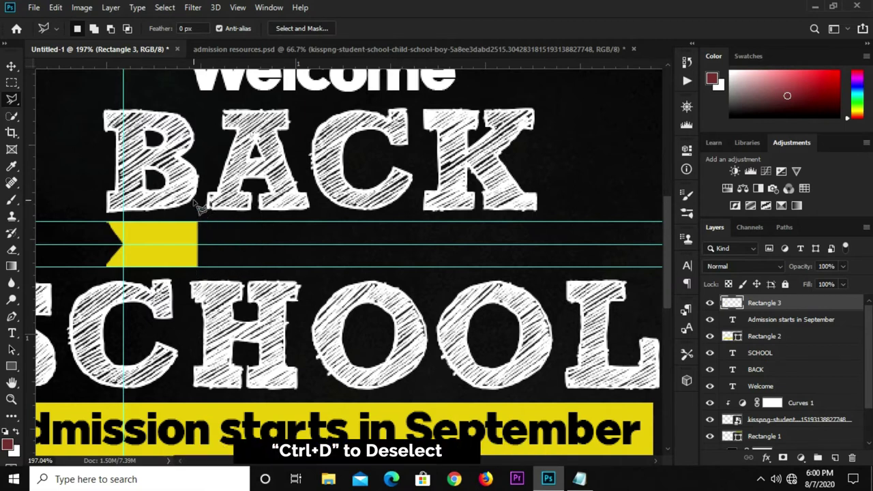
{"action": "left_click", "coordinate": [11, 65]}
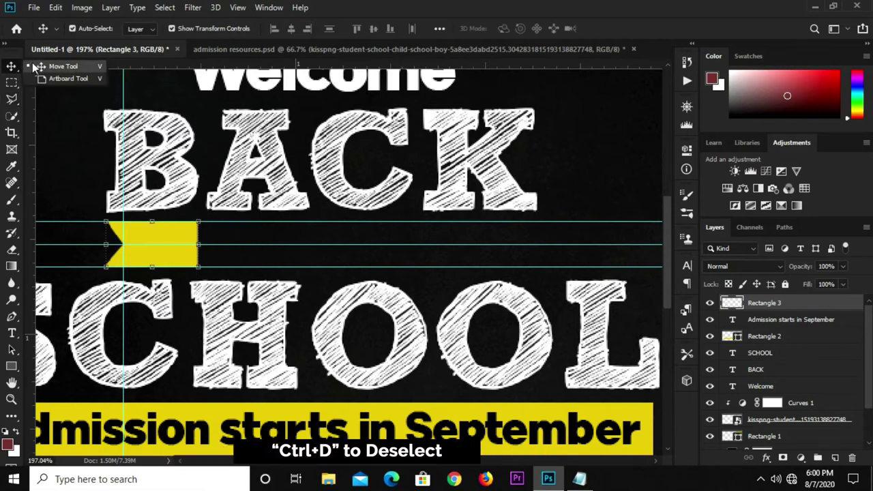
{"action": "left_click", "coordinate": [279, 87]}
{"action": "scroll", "coordinate": [280, 87], "scroll_direction": "down", "scroll_amount": 2}
{"action": "scroll", "coordinate": [280, 87], "scroll_direction": "down", "scroll_amount": 2}
Copy Welcome between BACK and SCHOOL, retype it as 'TO', and shift it right under BACK.
{"action": "scroll", "coordinate": [286, 115], "scroll_direction": "down", "scroll_amount": 2}
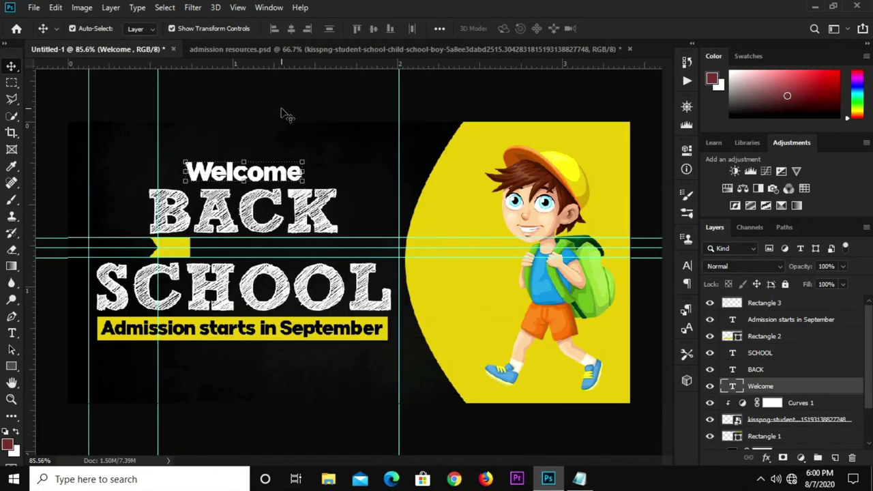
{"action": "scroll", "coordinate": [286, 116], "scroll_direction": "up", "scroll_amount": 2}
{"action": "left_click_drag", "start_coordinate": [213, 165], "coordinate": [217, 258]}
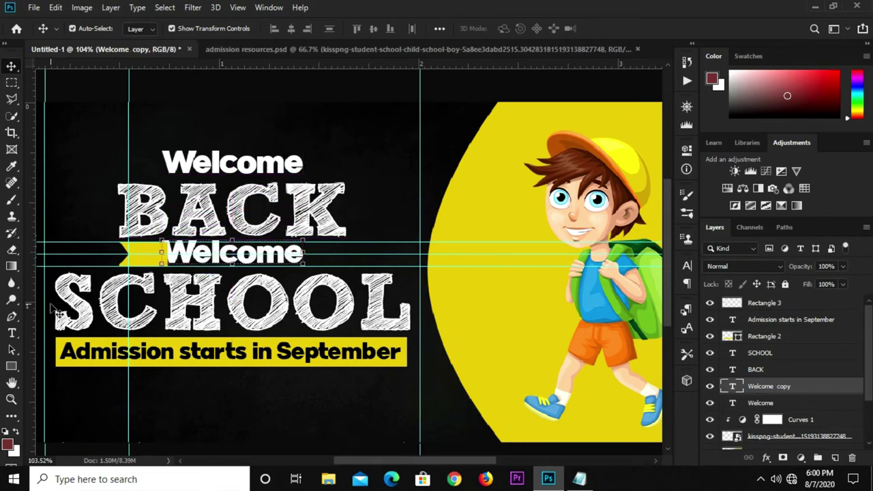
{"action": "key", "text": "t"}
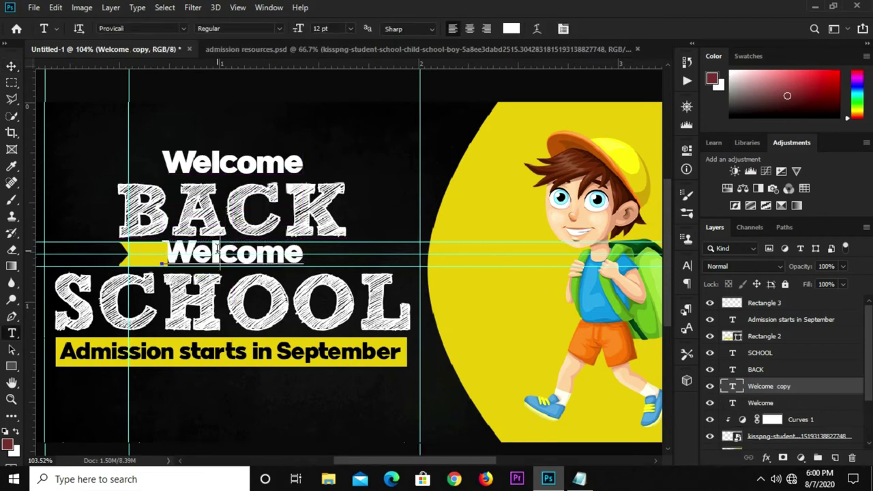
{"action": "double_click", "coordinate": [217, 250]}
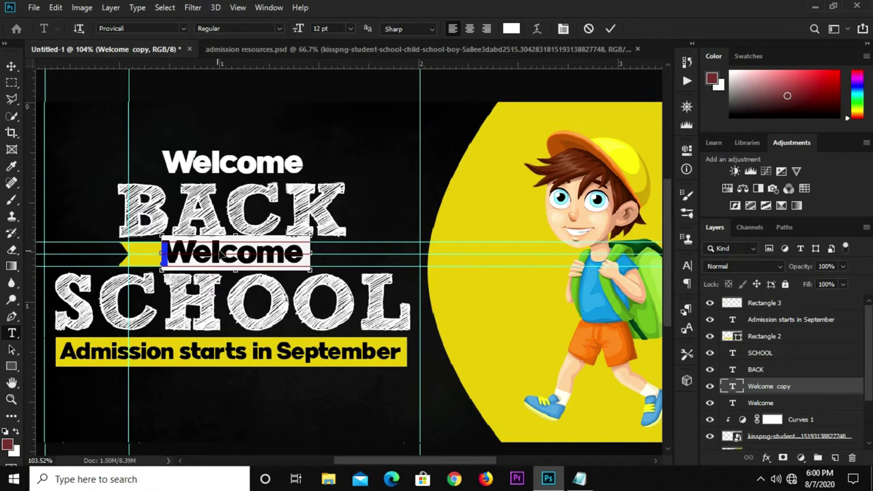
{"action": "type", "text": "TO"}
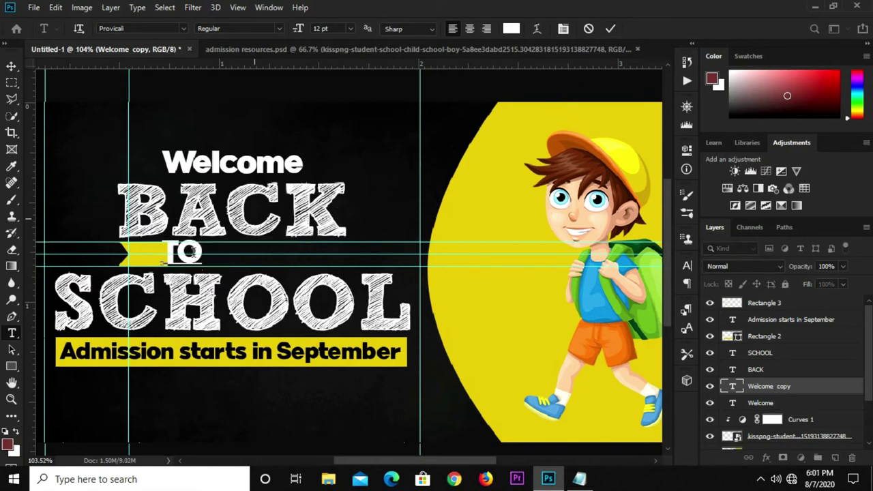
{"action": "key", "text": "ctrl+Return"}
{"action": "key", "text": "v"}
{"action": "left_click_drag", "start_coordinate": [165, 251], "coordinate": [212, 255]}
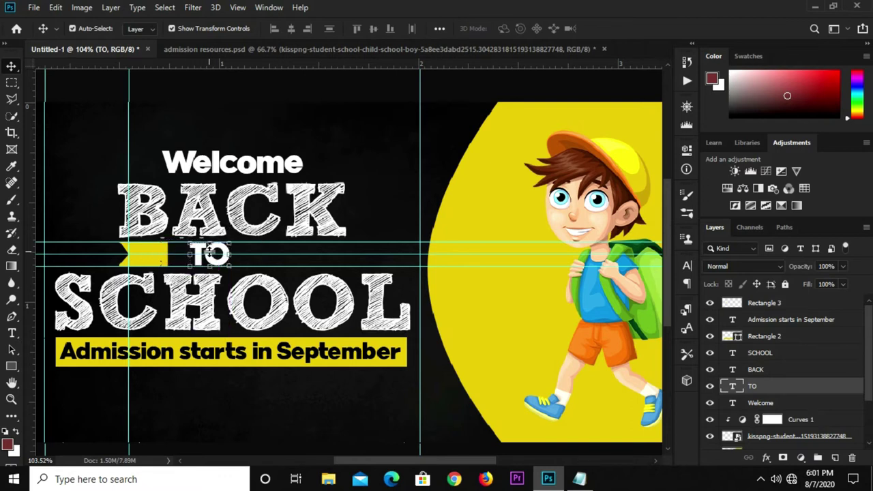
Centre TO horizontally within the area spanned by Welcome and BACK.
{"action": "scroll", "coordinate": [293, 217], "scroll_direction": "down", "scroll_amount": 2}
{"action": "left_click", "coordinate": [240, 209]}
{"action": "right_click", "coordinate": [17, 86]}
{"action": "left_click", "coordinate": [57, 85]}
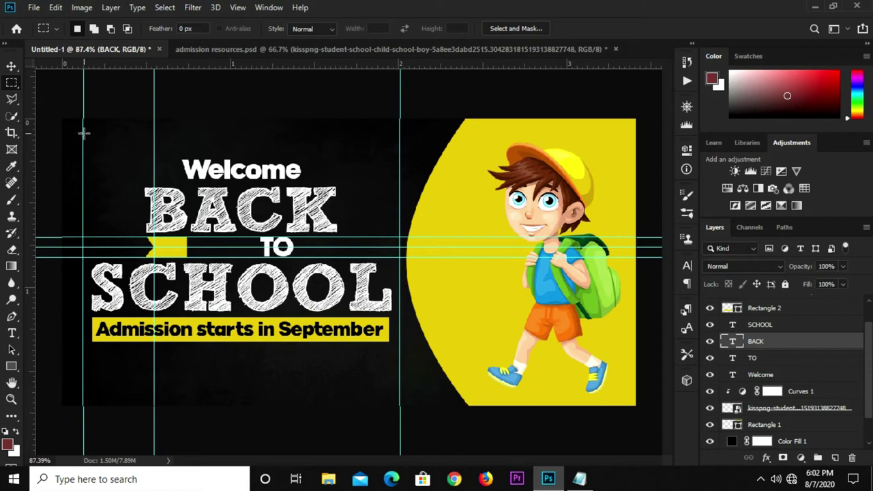
{"action": "left_click_drag", "start_coordinate": [83, 133], "coordinate": [395, 220]}
{"action": "left_click", "coordinate": [11, 66]}
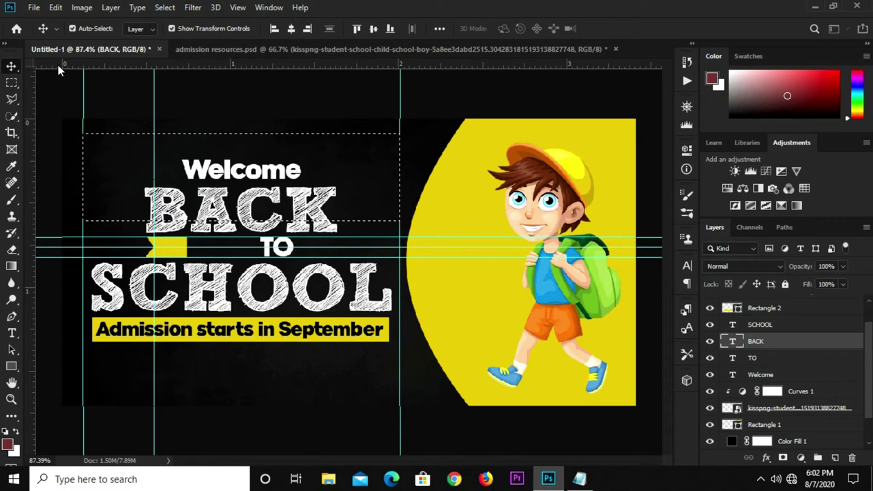
{"action": "left_click", "coordinate": [773, 360]}
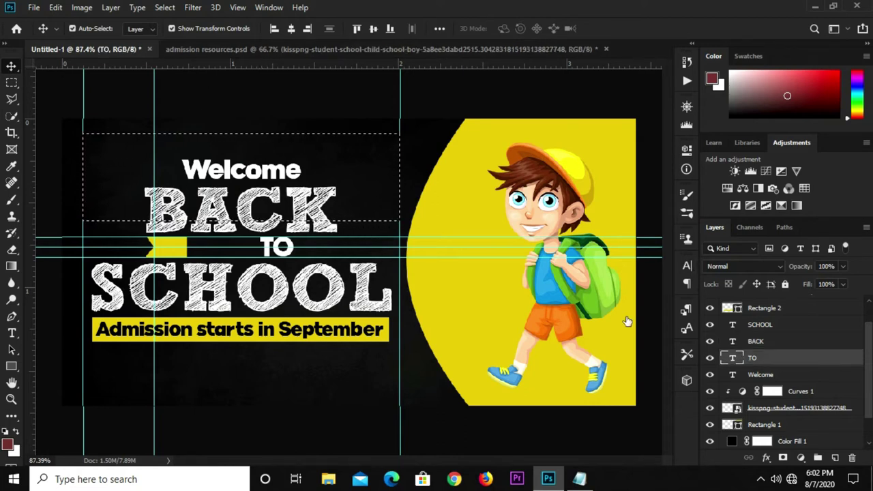
{"action": "left_click", "coordinate": [290, 29]}
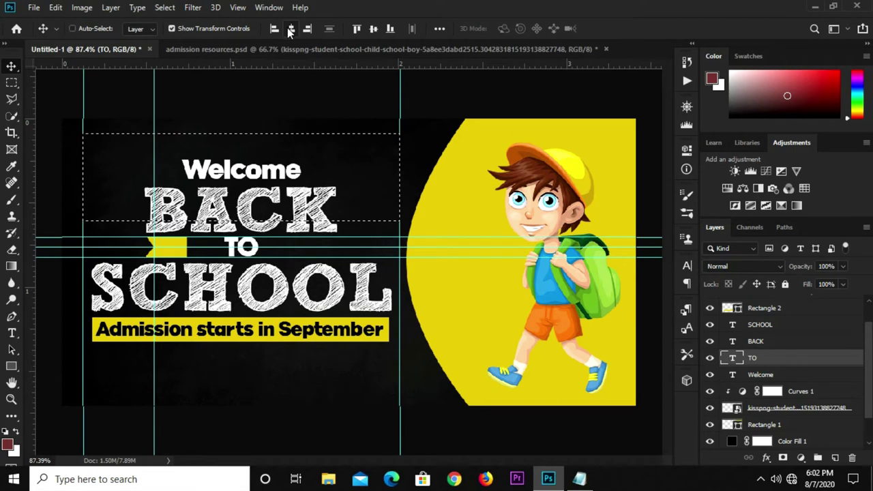
{"action": "key", "text": "ctrl+d"}
Clear all guides from the canvas.
{"action": "left_click", "coordinate": [267, 98]}
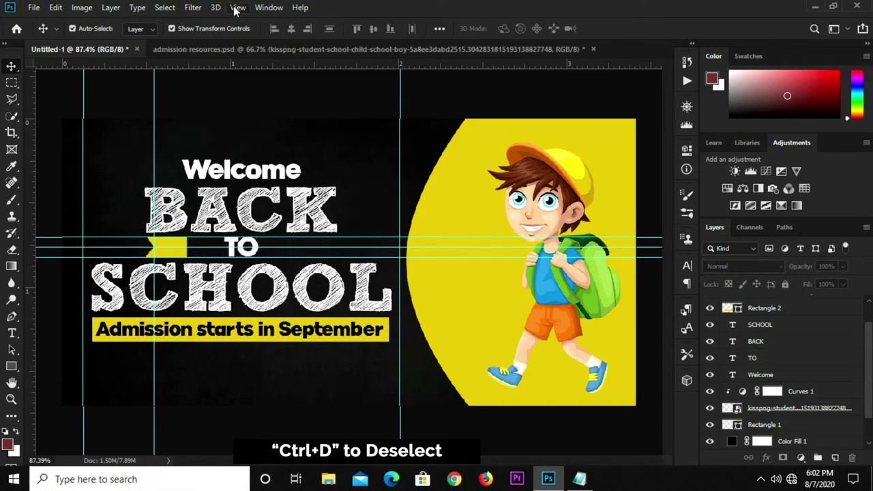
{"action": "left_click", "coordinate": [237, 7]}
{"action": "left_click", "coordinate": [281, 320]}
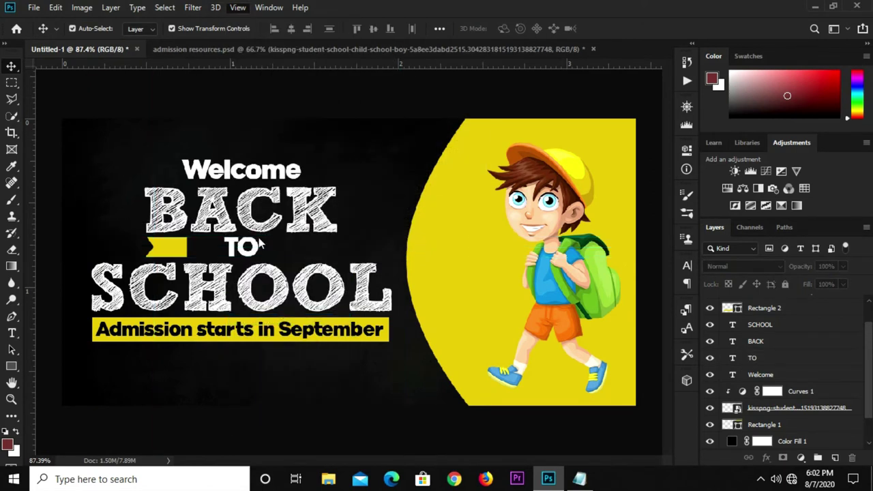
{"action": "scroll", "coordinate": [259, 243], "scroll_direction": "up", "scroll_amount": 3}
{"action": "left_click", "coordinate": [123, 259]}
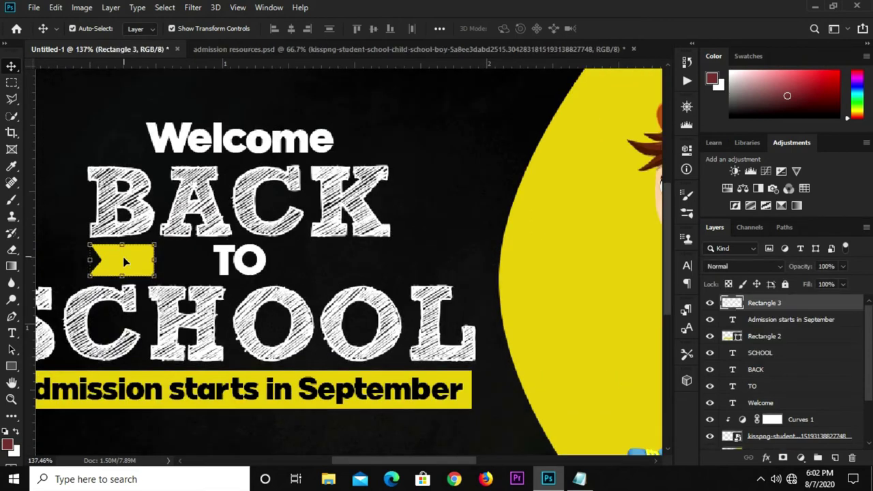
Move the ribbon tab beside TO and place a horizontally flipped copy on TO's right.
{"action": "left_click_drag", "start_coordinate": [124, 262], "coordinate": [171, 267]}
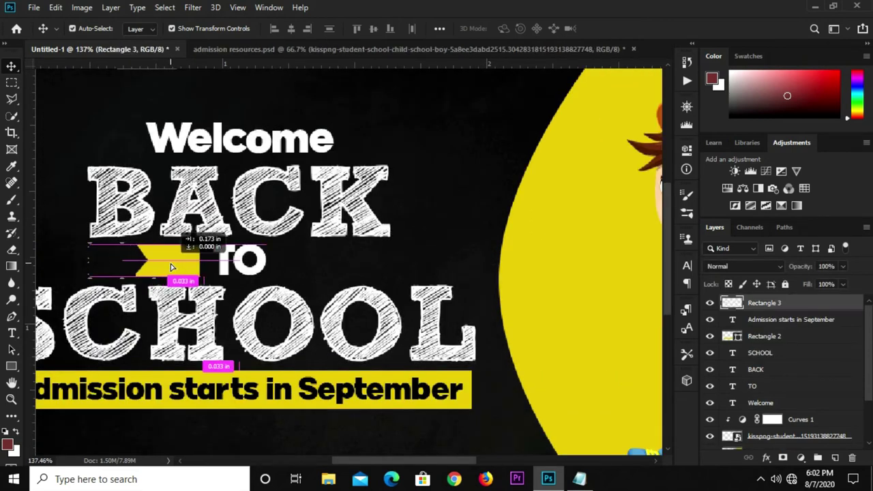
{"action": "key", "text": "ctrl+j"}
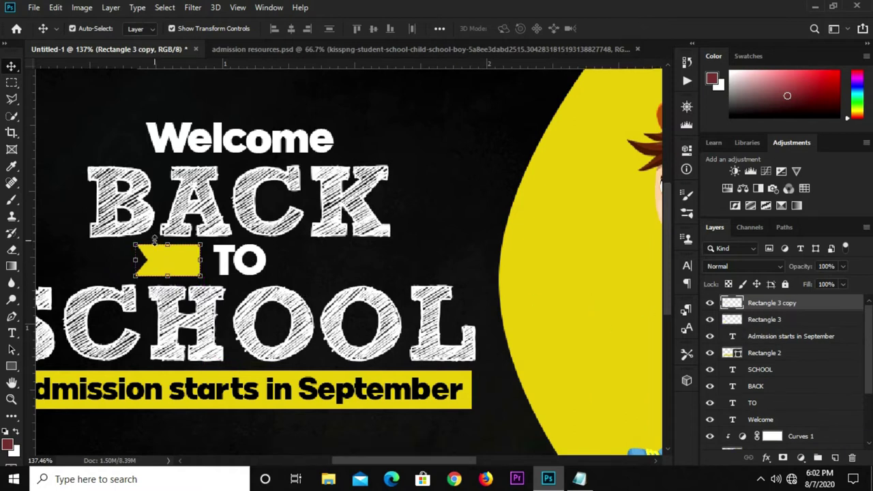
{"action": "key", "text": "ctrl+t"}
{"action": "right_click", "coordinate": [159, 255]}
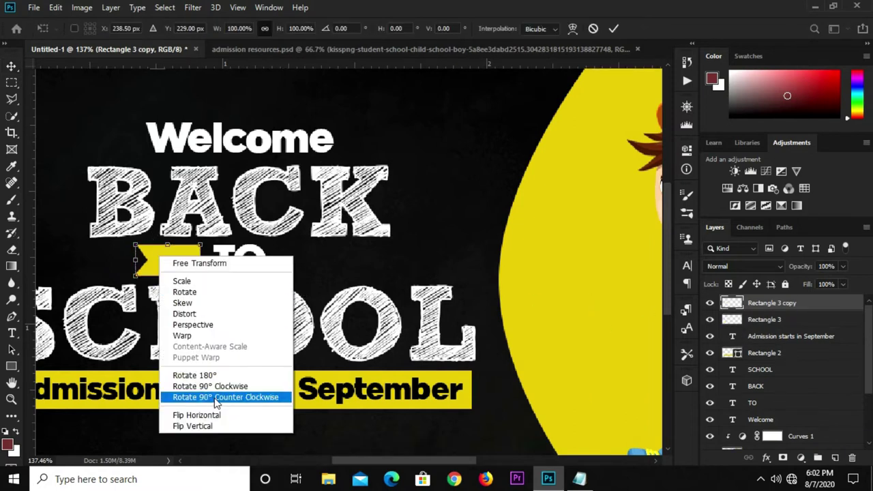
{"action": "left_click", "coordinate": [196, 415]}
{"action": "left_click_drag", "start_coordinate": [161, 259], "coordinate": [301, 259]}
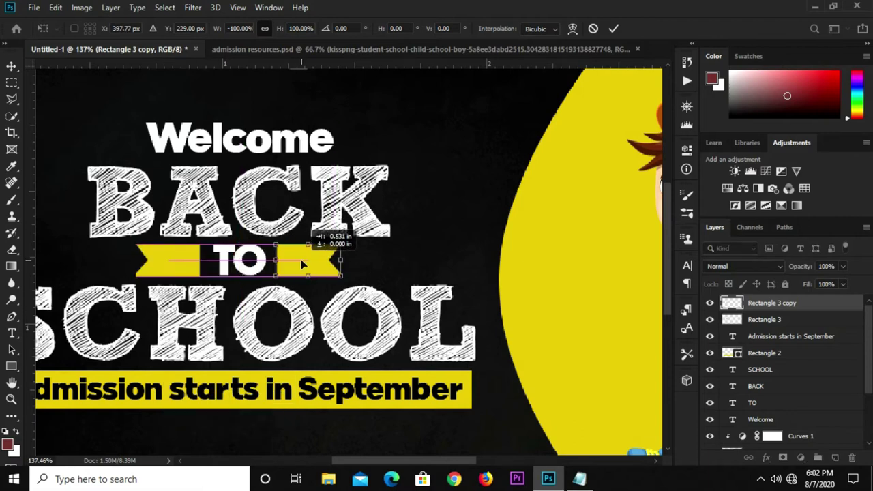
{"action": "key", "text": "Return"}
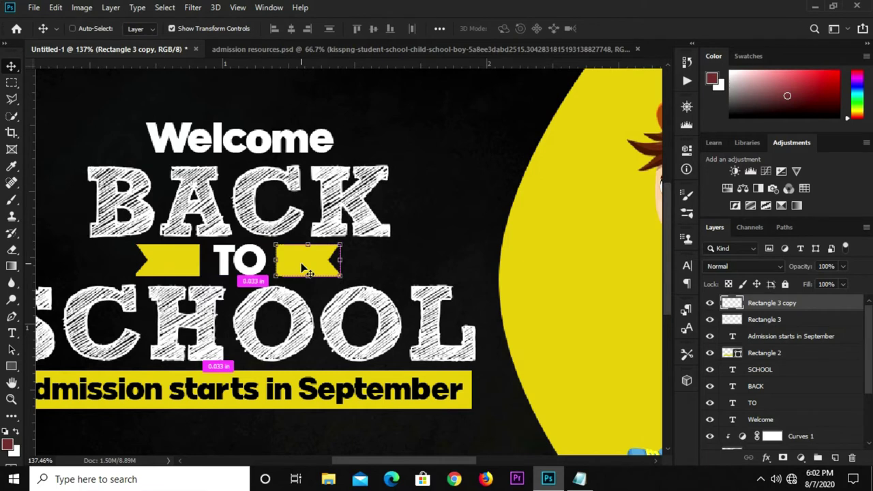
{"action": "key", "text": "ctrl+0"}
{"action": "left_click", "coordinate": [279, 104]}
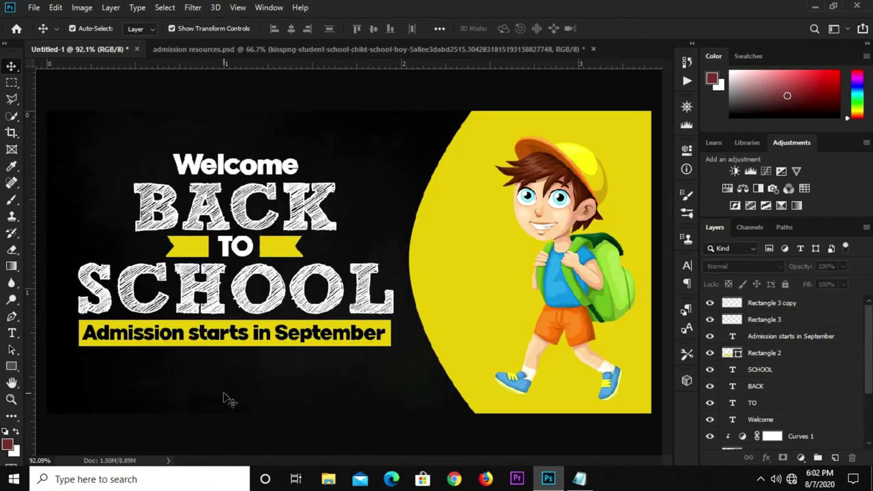
Duplicate the yellow September bar below itself and narrow the copy.
{"action": "left_click", "coordinate": [387, 344]}
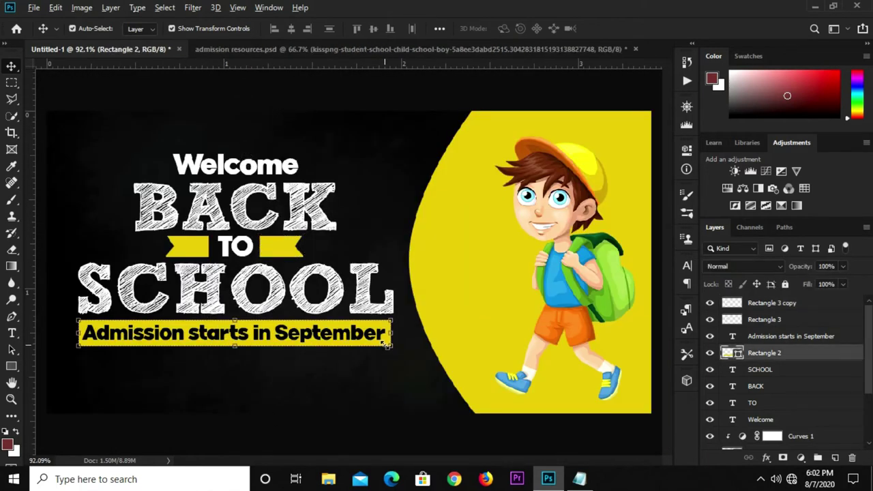
{"action": "left_click_drag", "start_coordinate": [382, 342], "coordinate": [384, 393]}
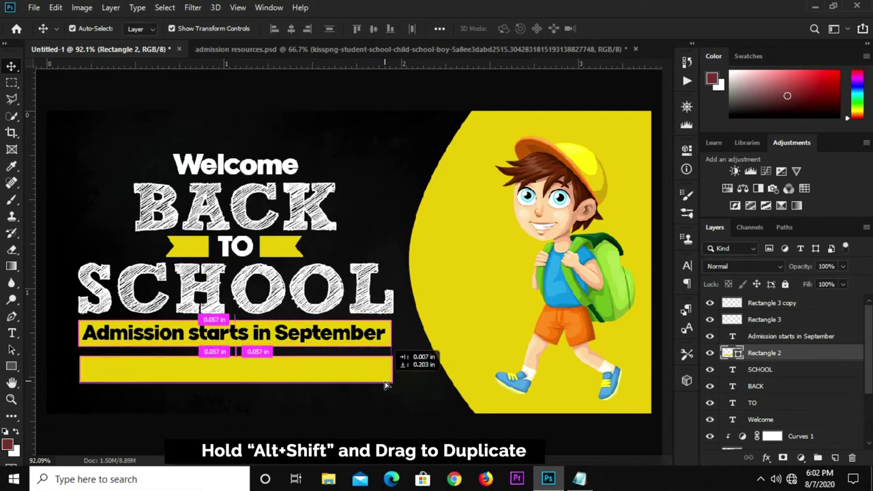
{"action": "key", "text": "ctrl+t"}
{"action": "left_click_drag", "start_coordinate": [79, 390], "coordinate": [175, 387]}
{"action": "left_click_drag", "start_coordinate": [382, 377], "coordinate": [294, 377]}
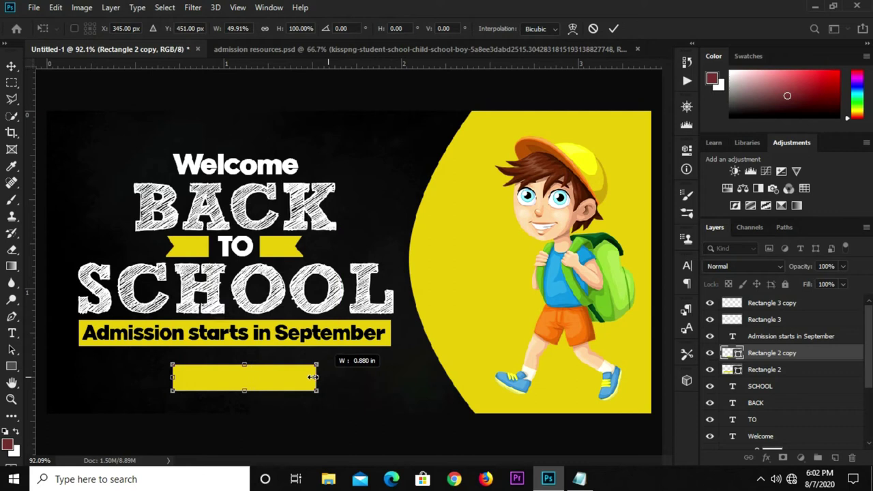
{"action": "left_click", "coordinate": [614, 28]}
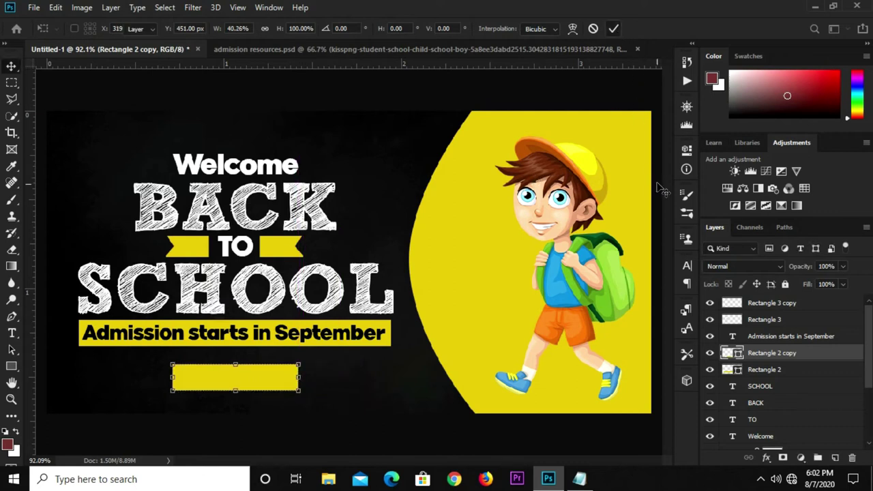
Set the duplicated bar's fill to No Color with a 3 px white stroke.
{"action": "left_click", "coordinate": [686, 150]}
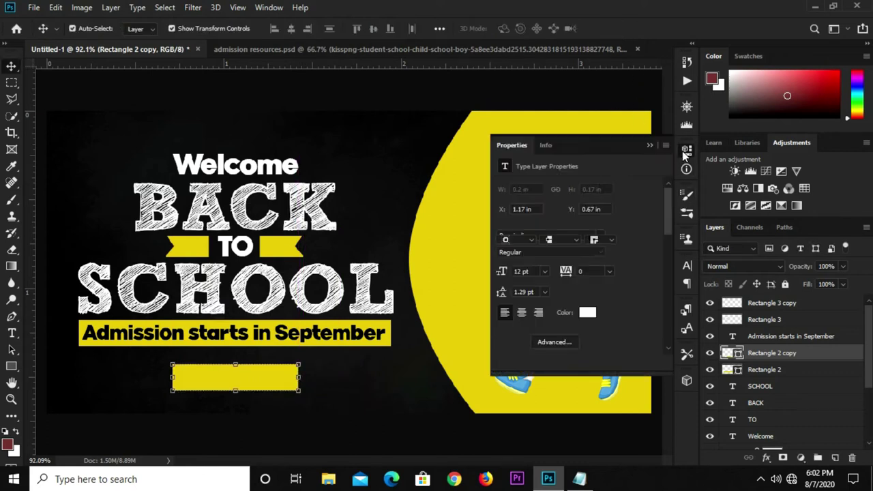
{"action": "left_click", "coordinate": [504, 226]}
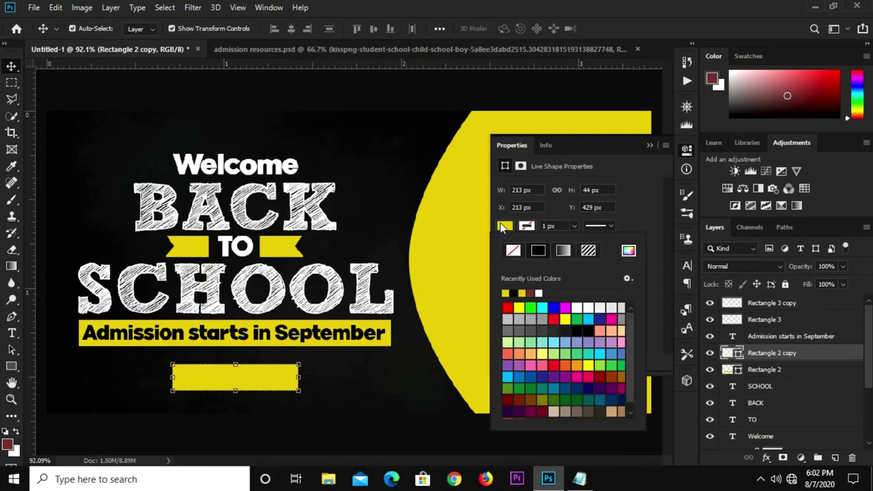
{"action": "left_click", "coordinate": [515, 251]}
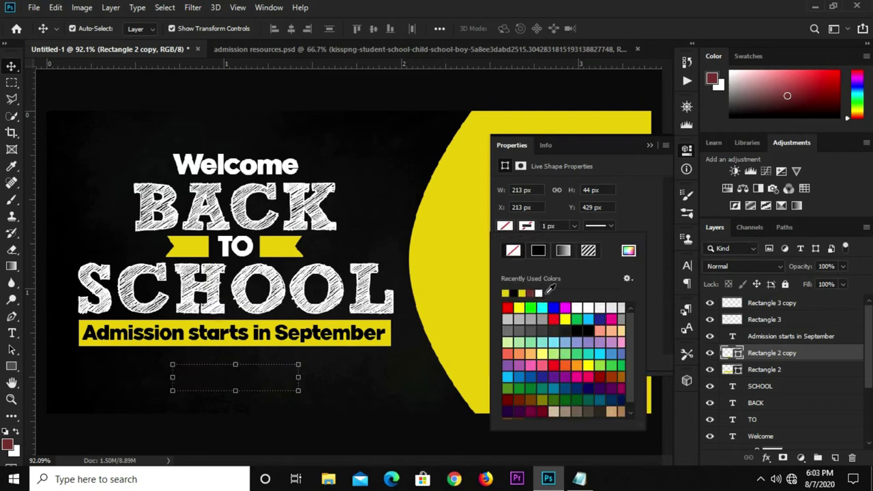
{"action": "left_click", "coordinate": [549, 226]}
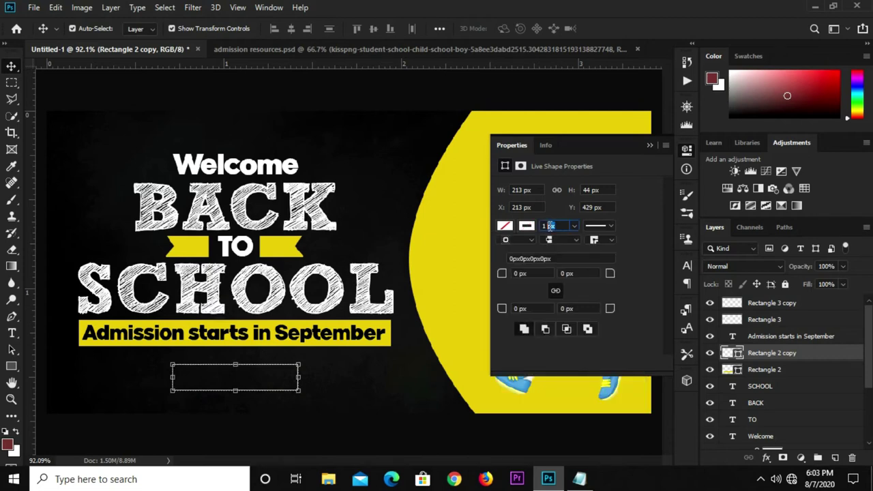
{"action": "type", "text": "3"}
{"action": "key", "text": "Return"}
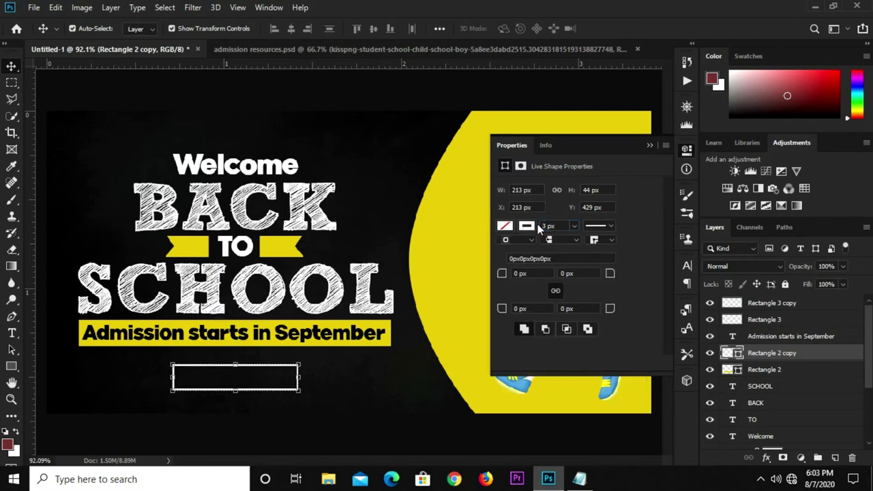
{"action": "left_click", "coordinate": [649, 146]}
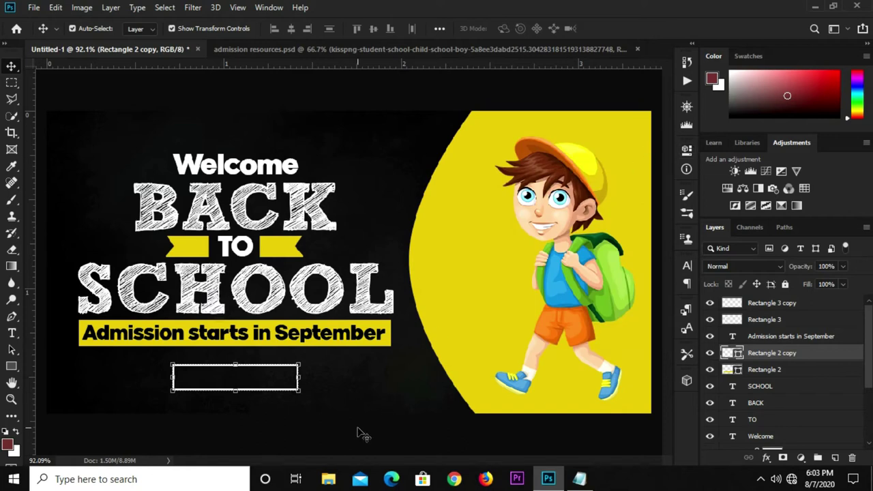
Nudge the outlined box into place below the September line.
{"action": "left_click", "coordinate": [276, 409]}
{"action": "left_click", "coordinate": [271, 389]}
{"action": "left_click_drag", "start_coordinate": [272, 389], "coordinate": [265, 369]}
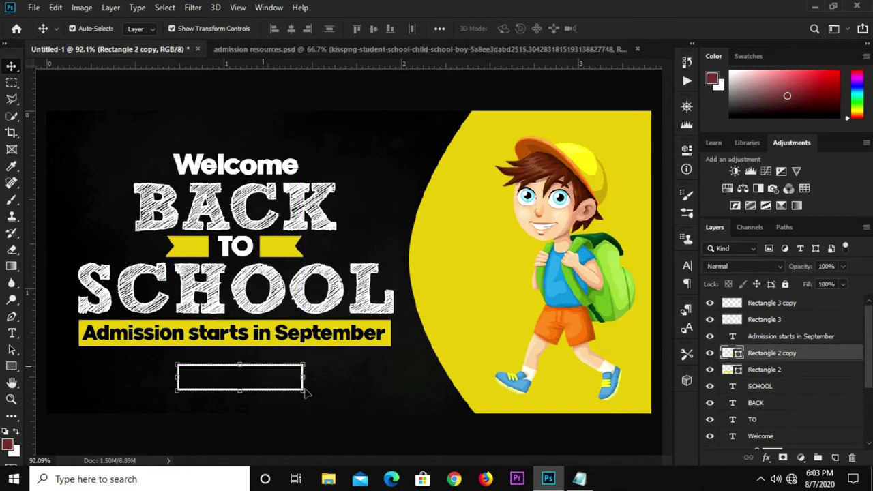
{"action": "left_click", "coordinate": [361, 437]}
Copy the text 'Register Now' from the Notepad notes.
{"action": "left_click", "coordinate": [579, 479]}
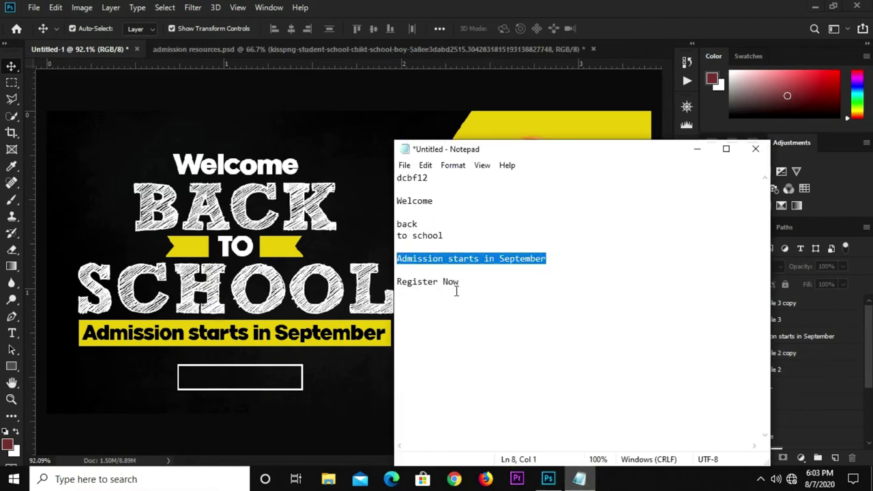
{"action": "left_click_drag", "start_coordinate": [468, 283], "coordinate": [397, 281]}
{"action": "right_click", "coordinate": [408, 278]}
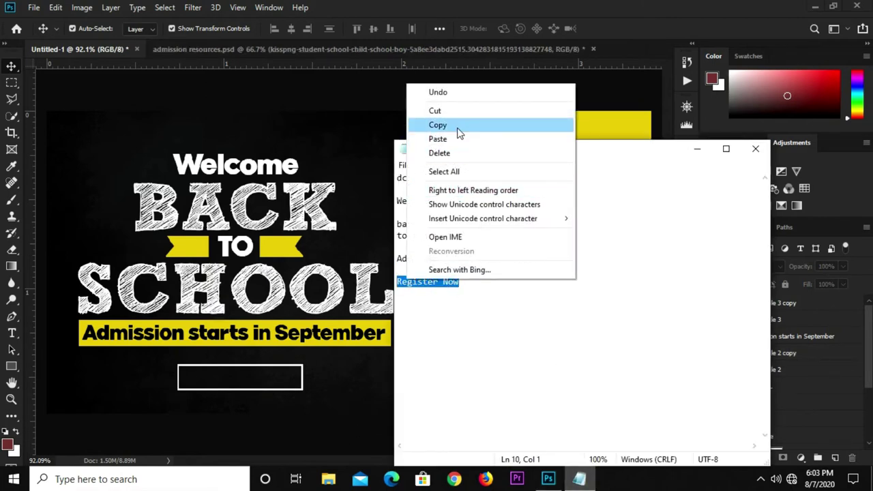
{"action": "left_click", "coordinate": [437, 125]}
{"action": "left_click", "coordinate": [300, 418]}
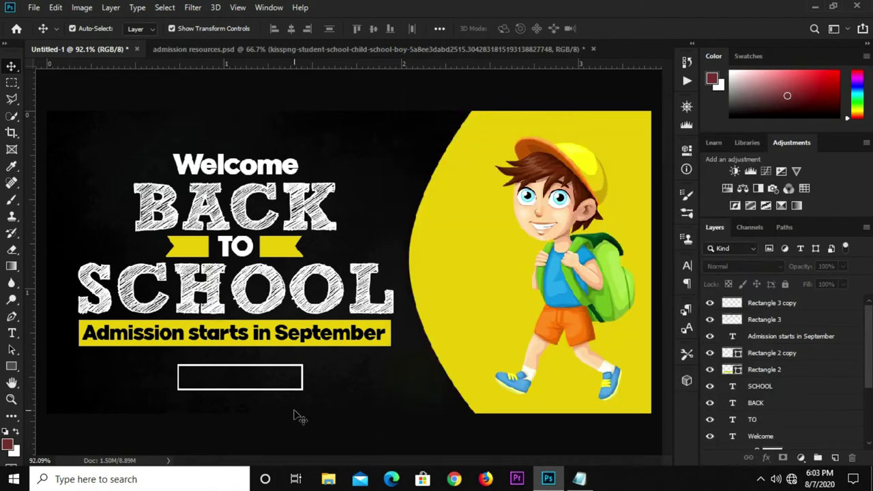
Paste 'Register Now' as a new horizontal text layer.
{"action": "left_click", "coordinate": [11, 333]}
{"action": "left_click", "coordinate": [39, 335]}
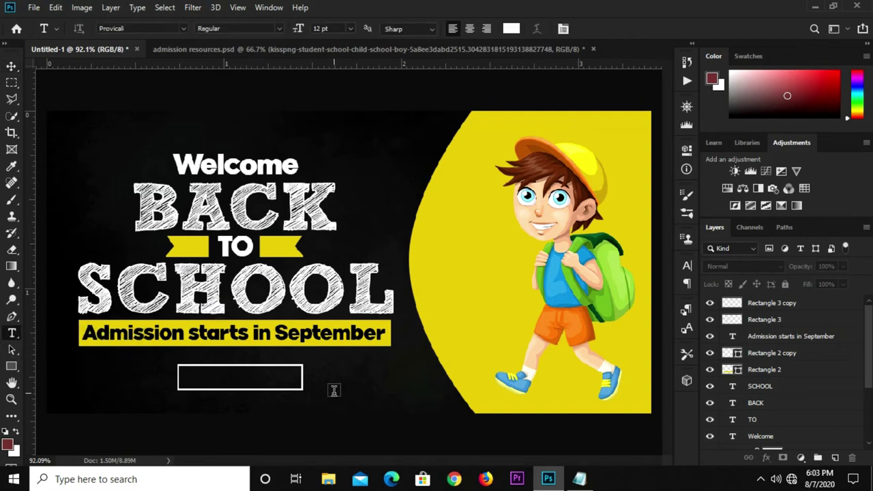
{"action": "left_click", "coordinate": [334, 391]}
{"action": "key", "text": "ctrl+v"}
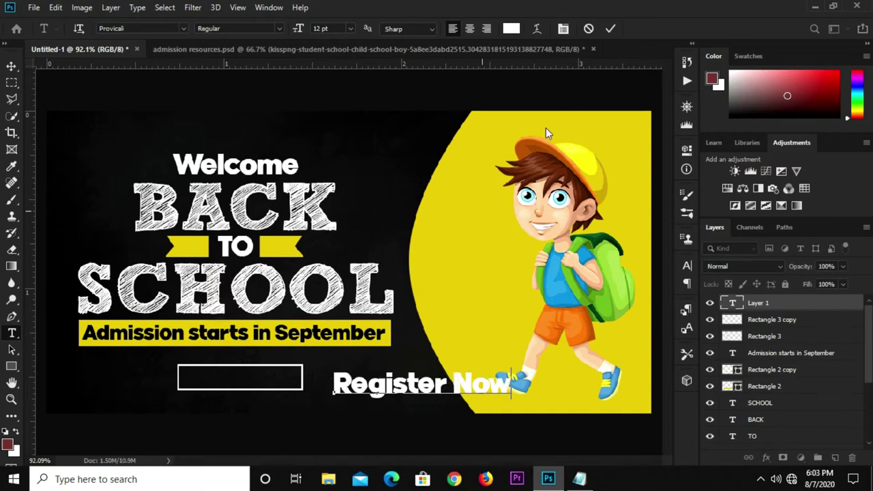
{"action": "key", "text": "ctrl+Return"}
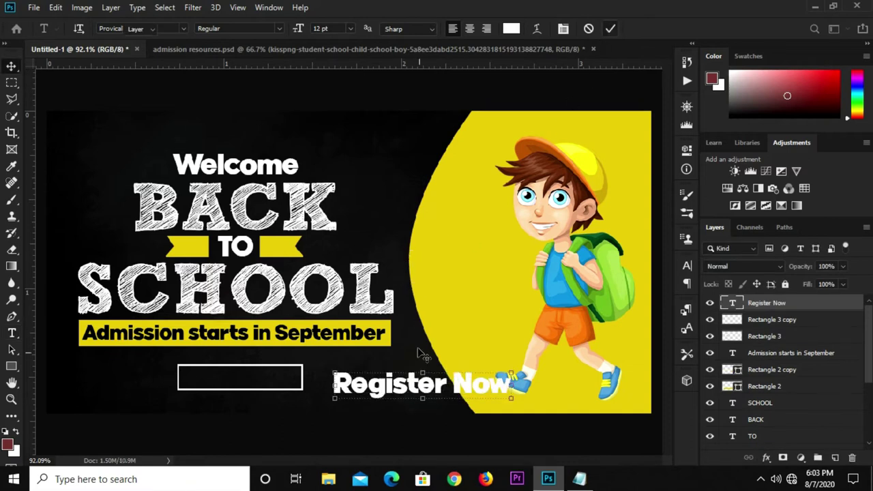
Move 'Register Now' into the outlined box and scale it to about 84%.
{"action": "key", "text": "v"}
{"action": "left_click_drag", "start_coordinate": [441, 387], "coordinate": [300, 382]}
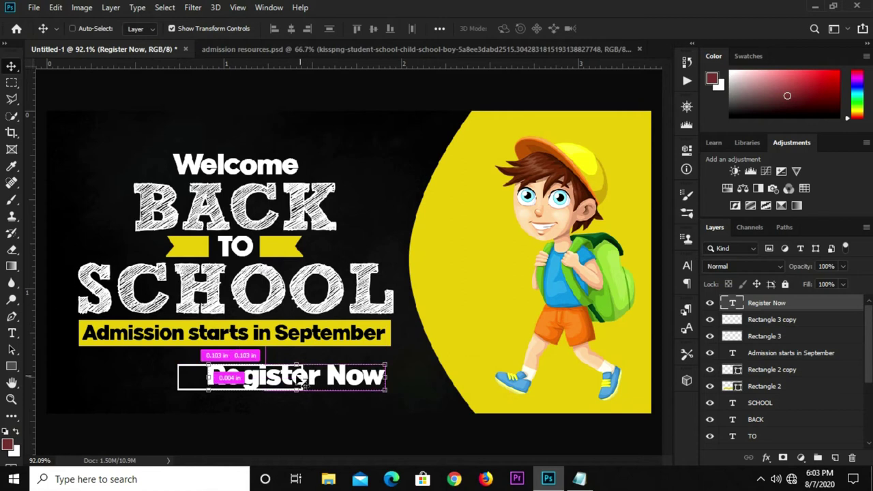
{"action": "key", "text": "ctrl+t"}
{"action": "mouse_move", "coordinate": [292, 362]}
{"action": "left_mouse_down"}
{"action": "mouse_move", "coordinate": [251, 358]}
{"action": "mouse_move", "coordinate": [254, 367]}
{"action": "mouse_move", "coordinate": [313, 369]}
{"action": "mouse_move", "coordinate": [270, 379]}
{"action": "left_mouse_up"}
{"action": "key", "text": "Return"}
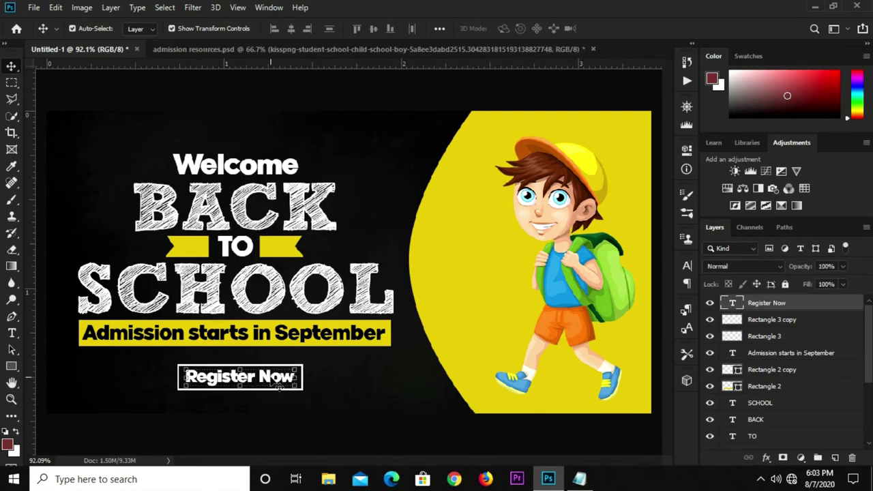
Select the arrow-cursor layer in admission resources.psd.
{"action": "left_click", "coordinate": [354, 48]}
{"action": "left_click_drag", "start_coordinate": [265, 278], "coordinate": [248, 285]}
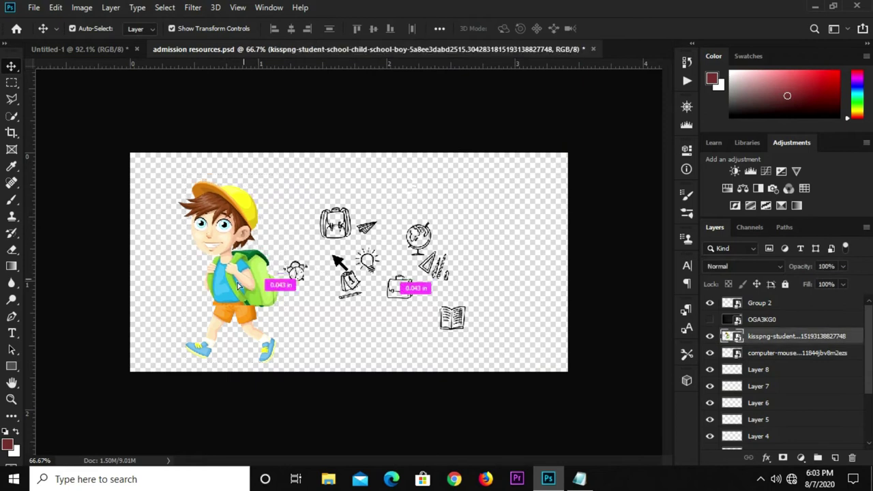
{"action": "left_click", "coordinate": [337, 260]}
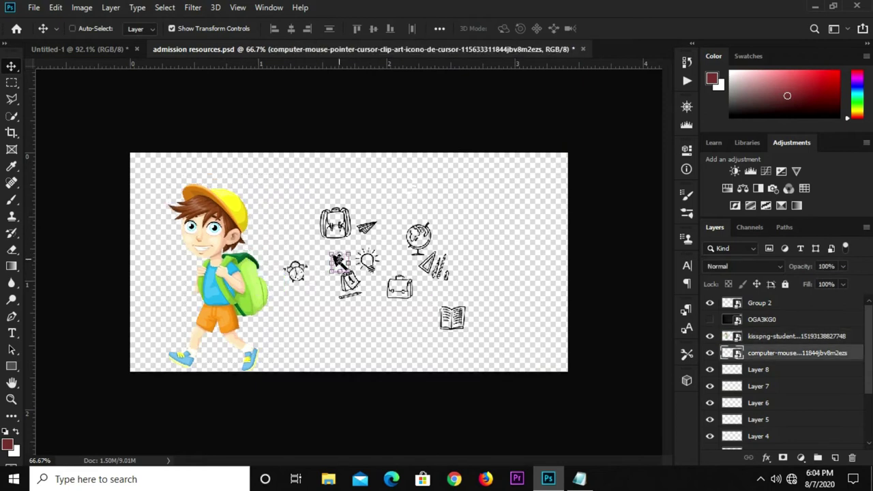
Paste the cursor doodle into Untitled-1 at the Register Now button's lower-right corner.
{"action": "left_click", "coordinate": [81, 49]}
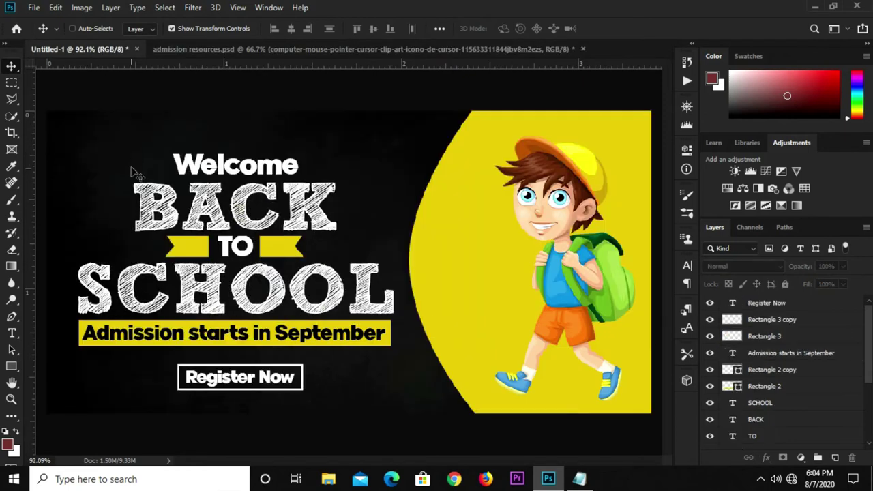
{"action": "key", "text": "ctrl+v"}
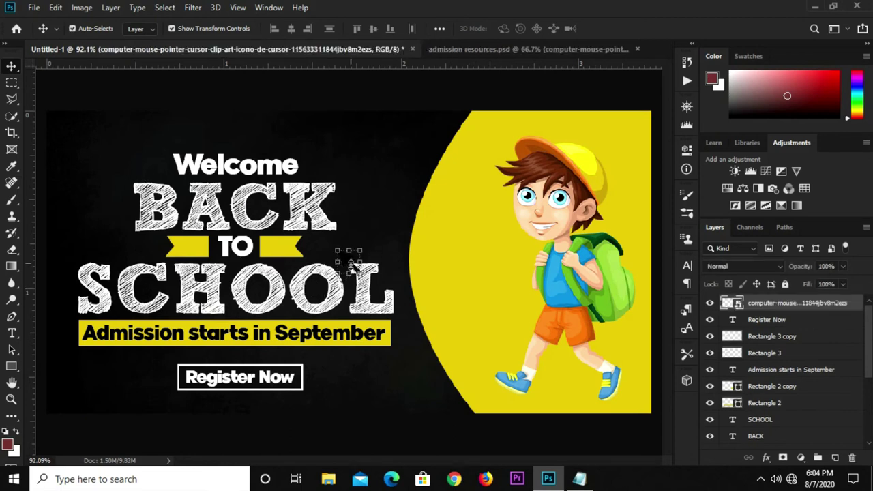
{"action": "left_click_drag", "start_coordinate": [351, 263], "coordinate": [305, 395]}
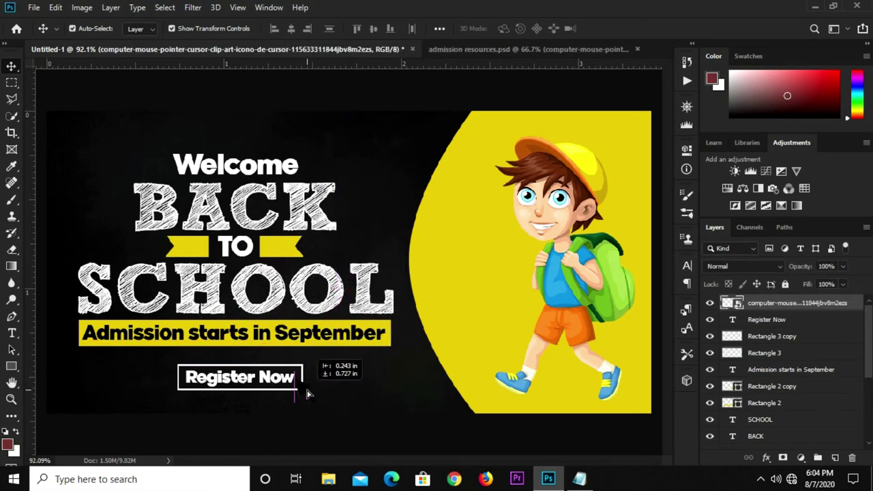
{"action": "left_click_drag", "start_coordinate": [305, 395], "coordinate": [300, 389]}
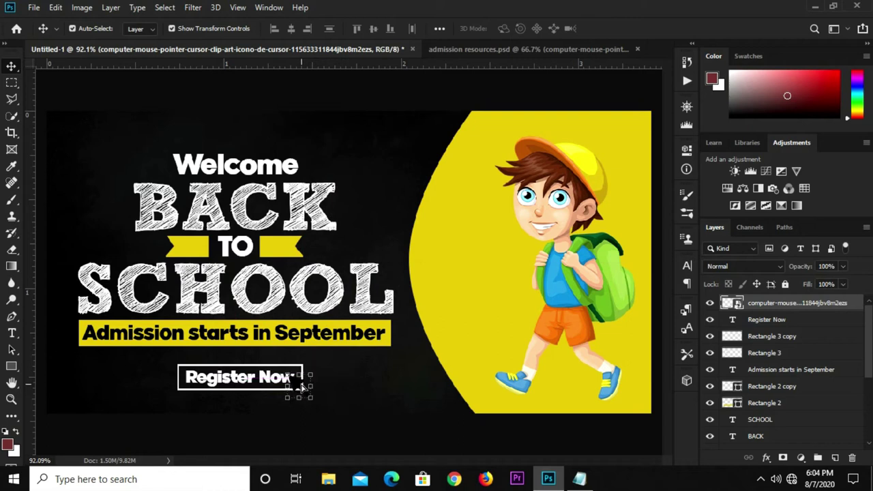
{"action": "left_click", "coordinate": [297, 380]}
{"action": "left_click", "coordinate": [354, 429]}
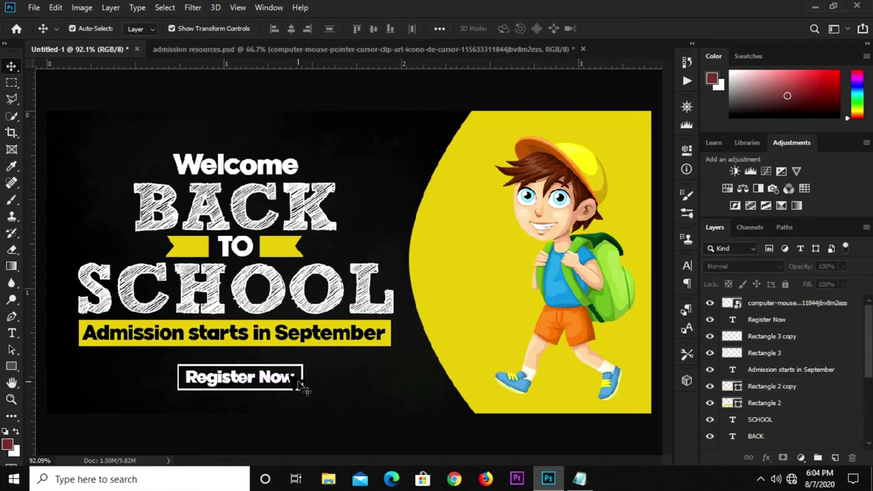
{"action": "left_click", "coordinate": [300, 386]}
Turn off Color Overlay on the cursor doodle and add a 6 px ffffff Stroke.
{"action": "left_click", "coordinate": [766, 458]}
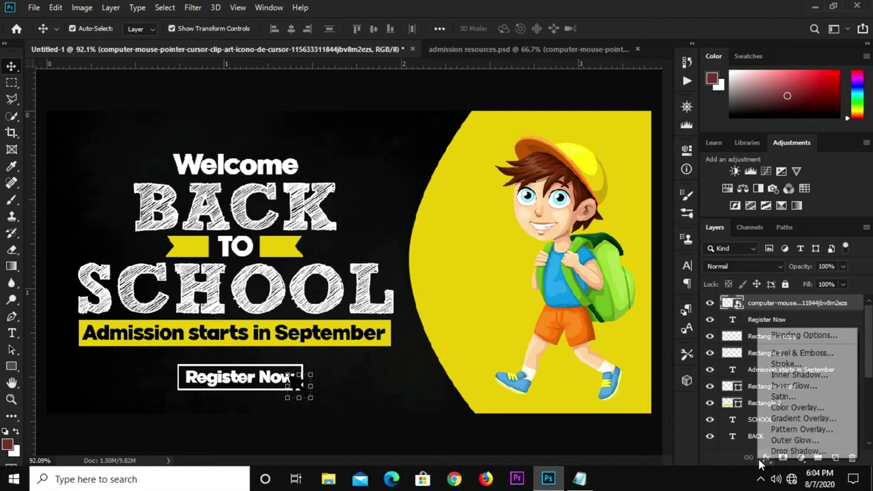
{"action": "left_click", "coordinate": [791, 408]}
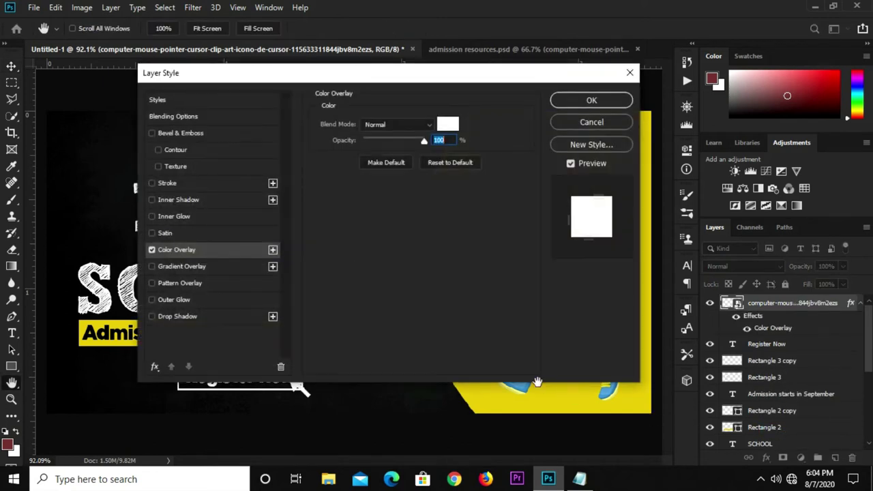
{"action": "left_click", "coordinate": [150, 251]}
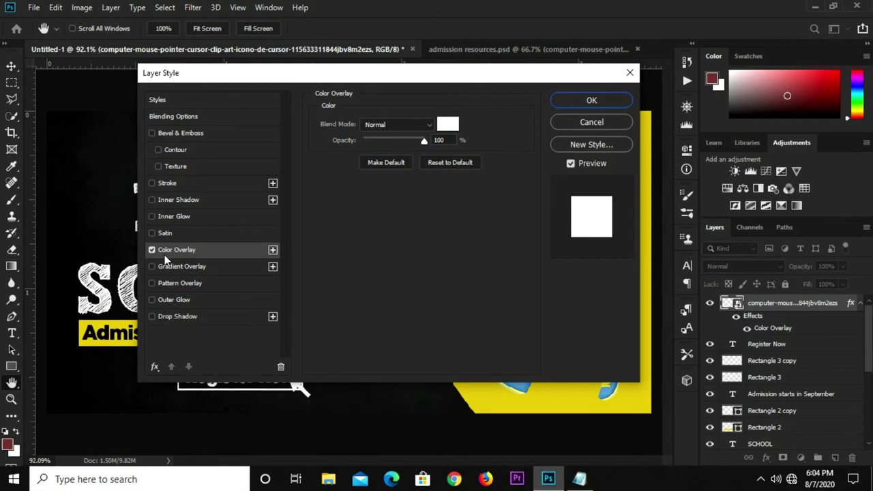
{"action": "left_click", "coordinate": [152, 250]}
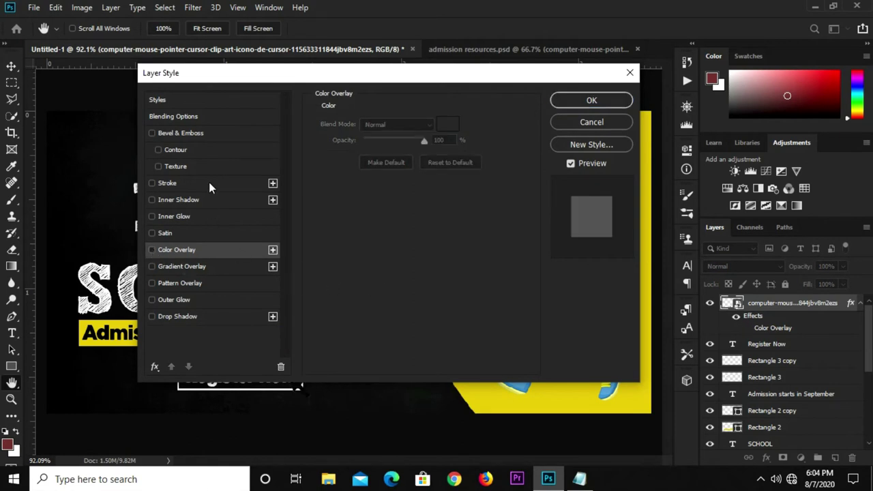
{"action": "left_click", "coordinate": [162, 183]}
{"action": "left_click", "coordinate": [344, 215]}
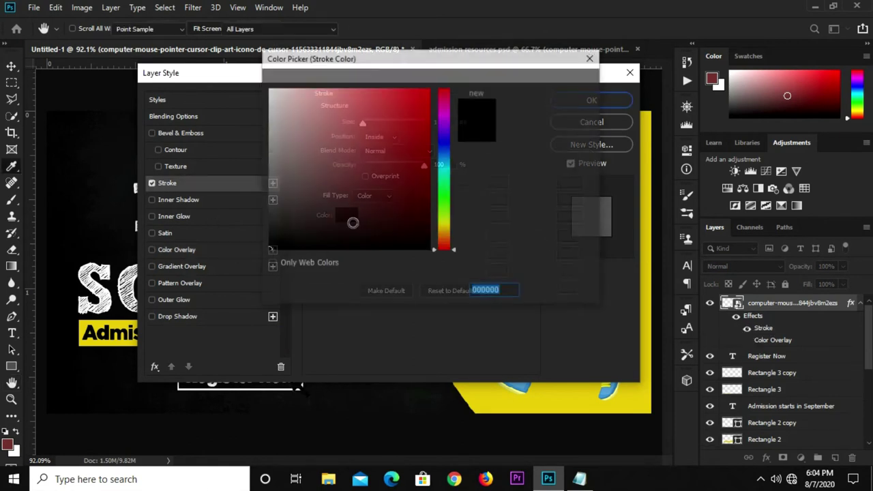
{"action": "type", "text": "ffffff"}
{"action": "left_click", "coordinate": [551, 82]}
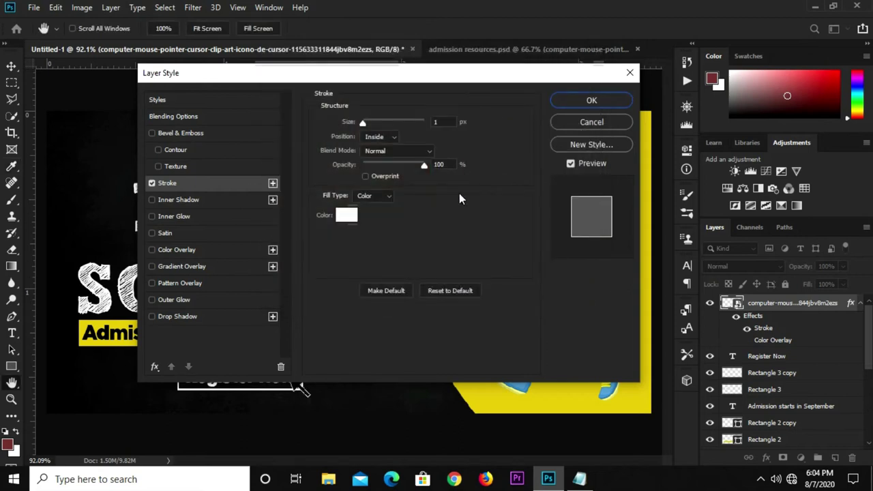
{"action": "left_click", "coordinate": [435, 122]}
{"action": "type", "text": "6"}
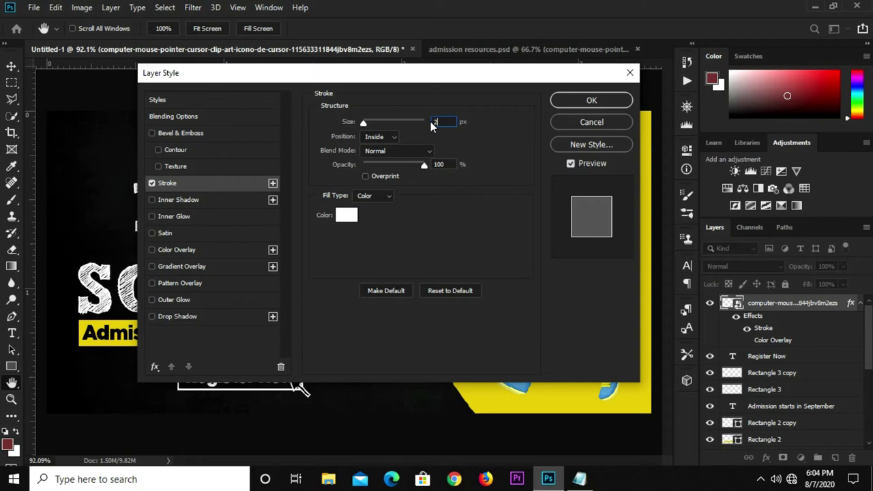
{"action": "left_click", "coordinate": [590, 100]}
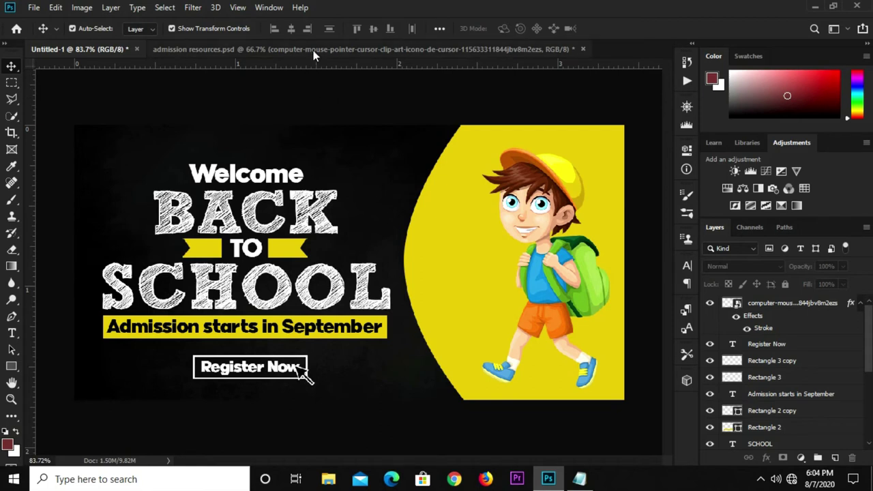
{"action": "left_click", "coordinate": [153, 48]}
Drag Group 2 into the banner and place it left of Welcome.
{"action": "left_click", "coordinate": [776, 305]}
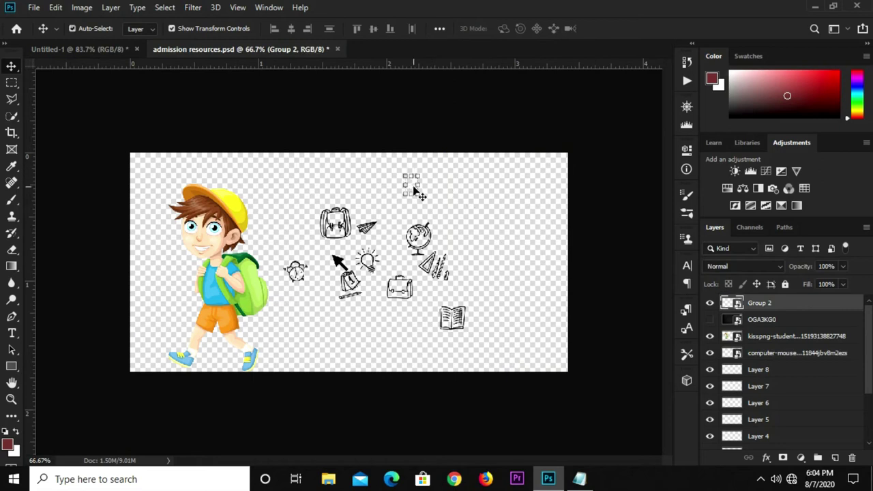
{"action": "left_click_drag", "start_coordinate": [105, 66], "coordinate": [305, 374]}
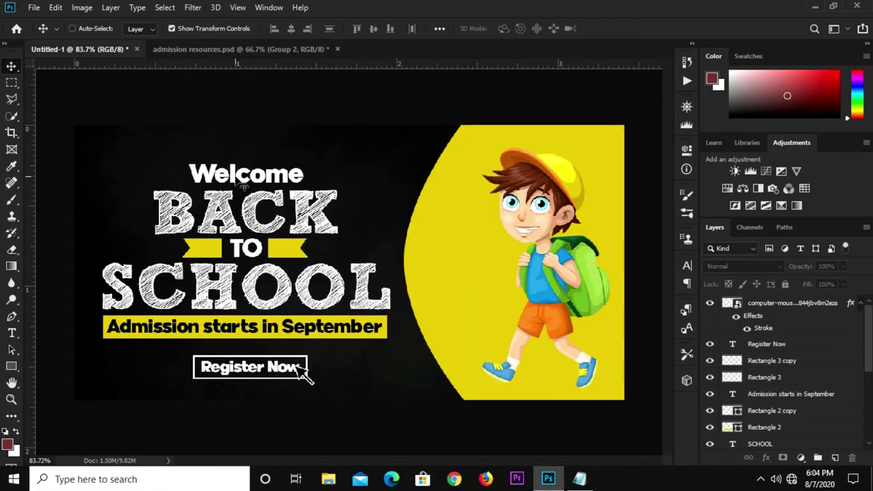
{"action": "key", "text": "ctrl+t"}
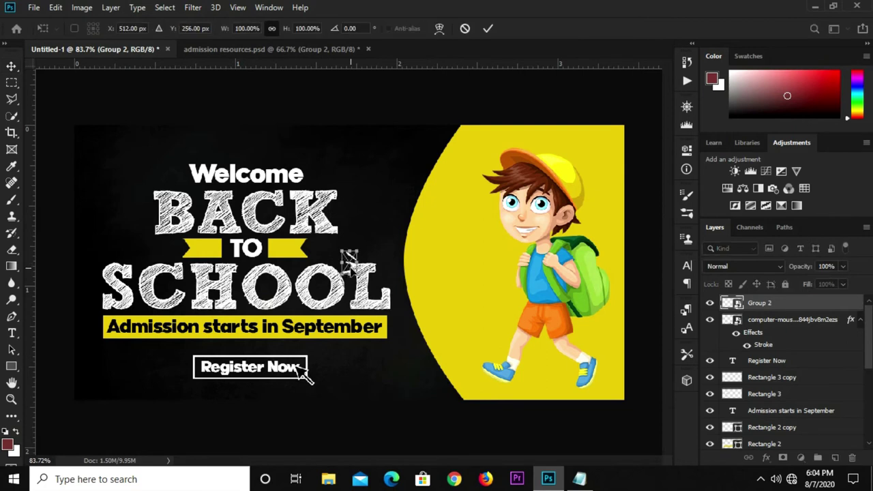
{"action": "left_click_drag", "start_coordinate": [347, 258], "coordinate": [175, 162]}
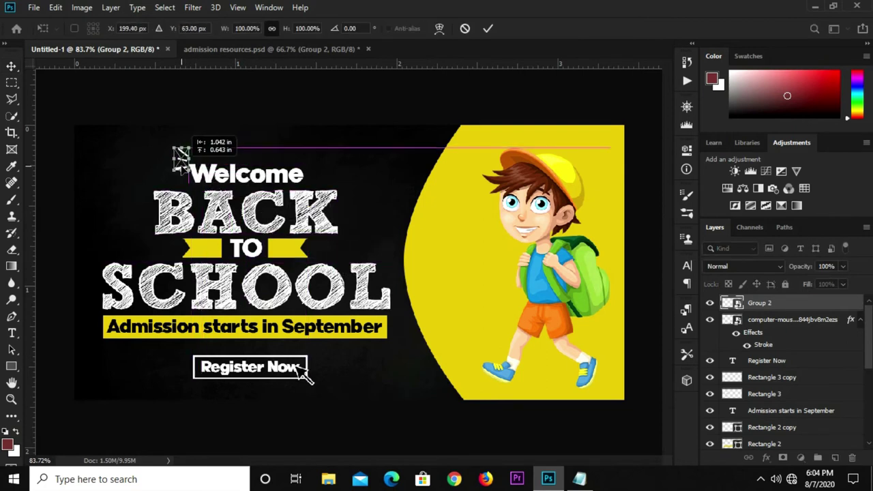
{"action": "key", "text": "Return"}
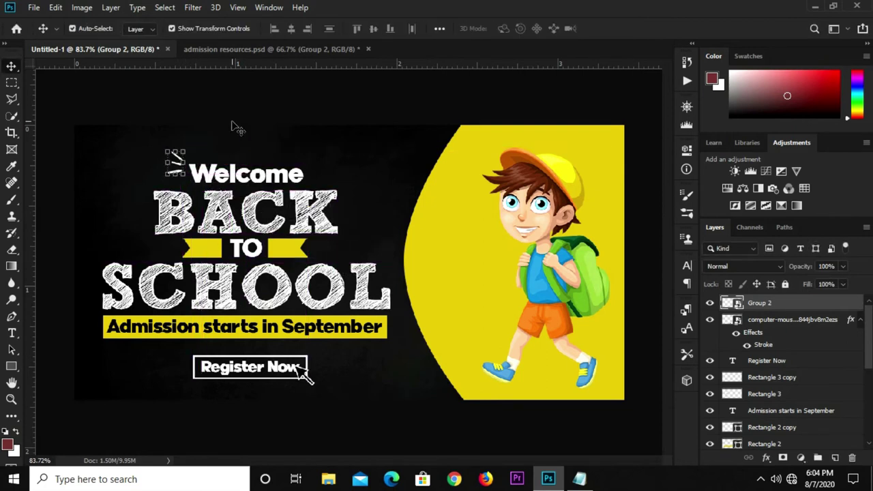
Give Group 2 a Color Overlay in yellow dcbf12, copied from the notes.
{"action": "left_click", "coordinate": [766, 462]}
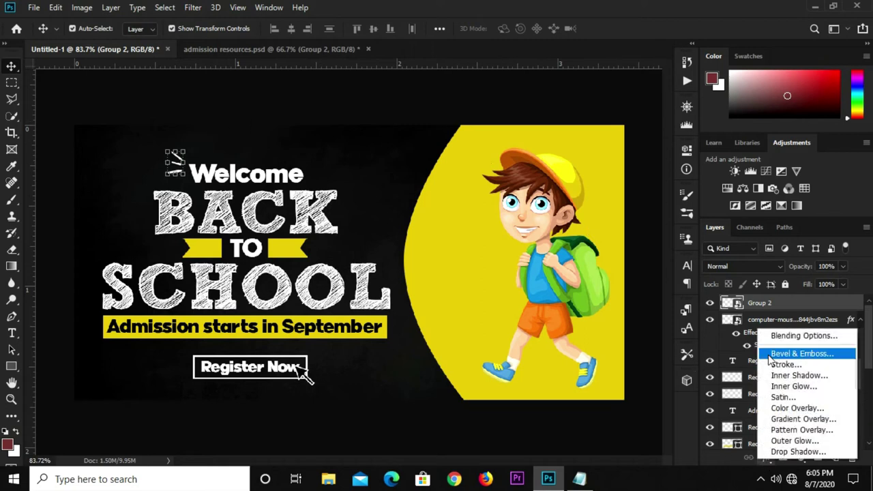
{"action": "left_click", "coordinate": [709, 412]}
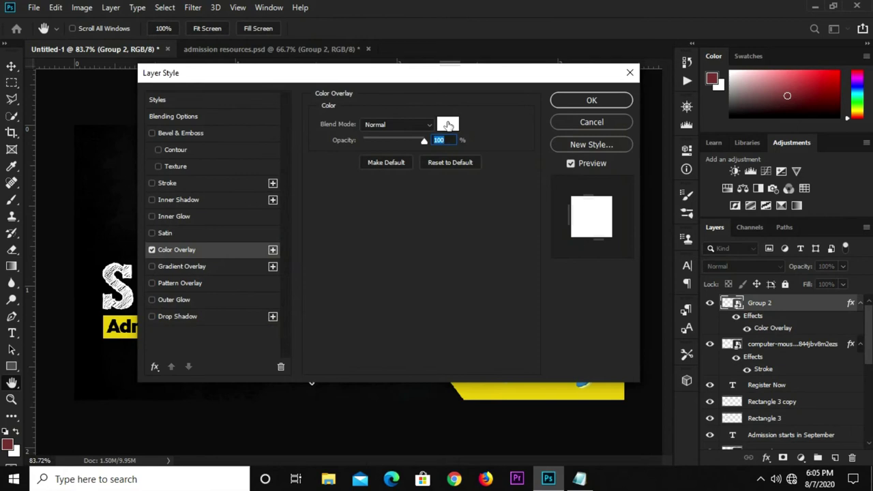
{"action": "left_click", "coordinate": [448, 125]}
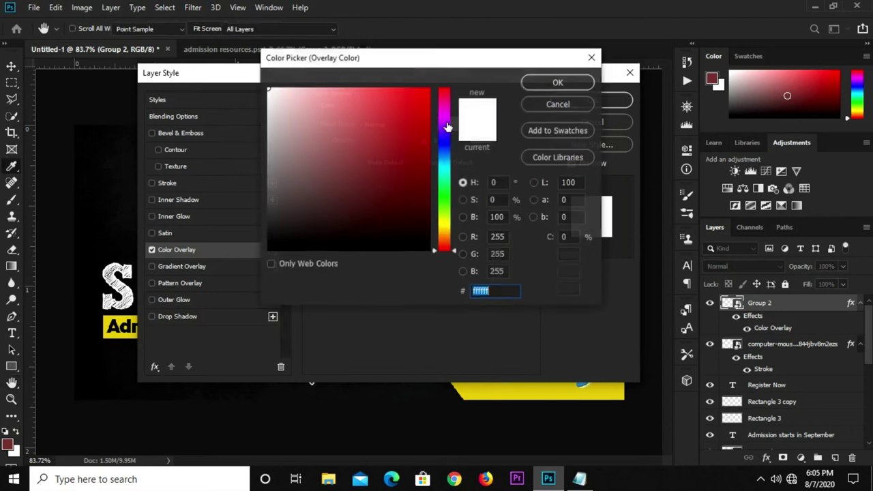
{"action": "left_click", "coordinate": [579, 478]}
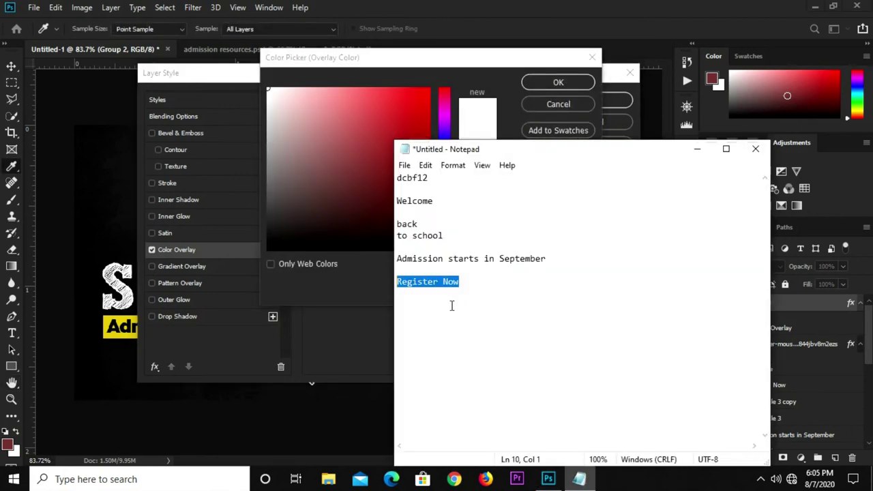
{"action": "left_click_drag", "start_coordinate": [430, 177], "coordinate": [382, 177]}
{"action": "right_click", "coordinate": [416, 176]}
{"action": "left_click", "coordinate": [440, 215]}
{"action": "left_click", "coordinate": [389, 279]}
{"action": "right_click", "coordinate": [480, 290]}
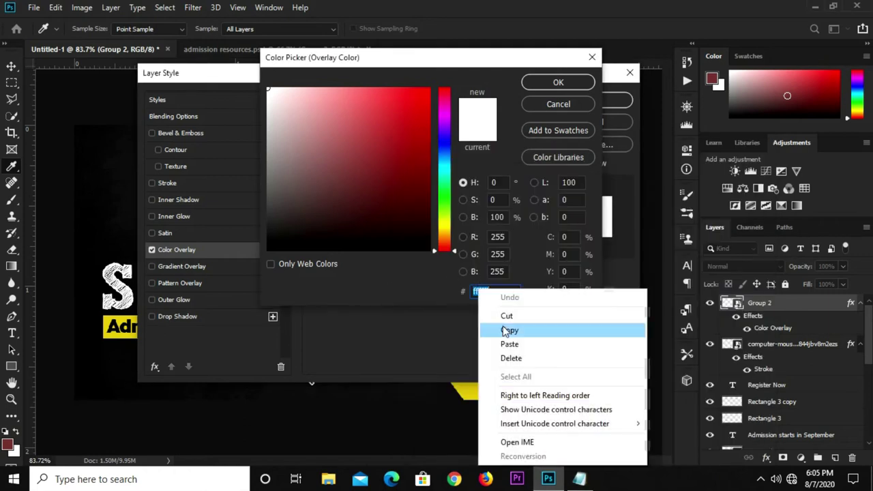
{"action": "left_click", "coordinate": [511, 343]}
{"action": "left_click", "coordinate": [579, 83]}
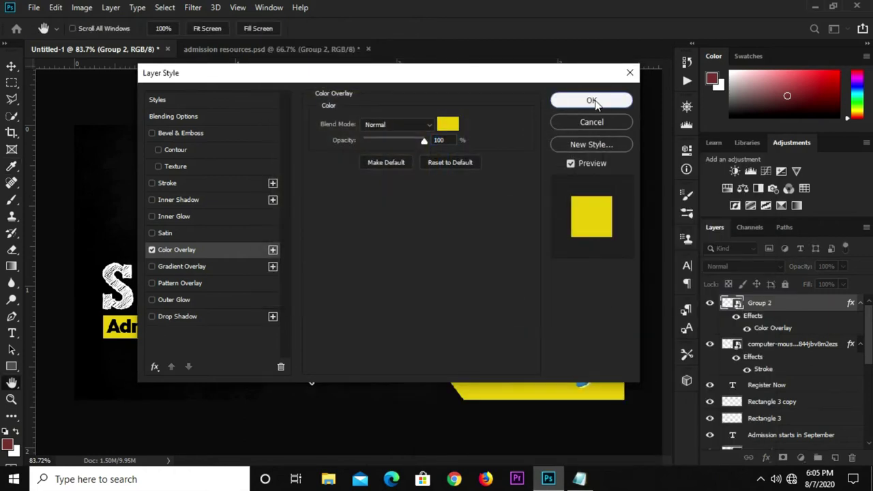
{"action": "left_click", "coordinate": [618, 99]}
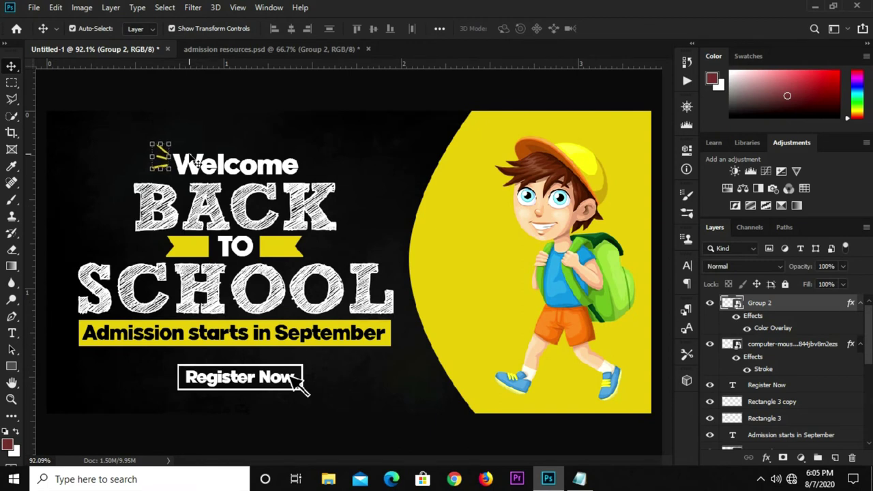
Duplicate Group 2, flip it horizontally, and place the copy right of Welcome.
{"action": "key", "text": "ctrl+j"}
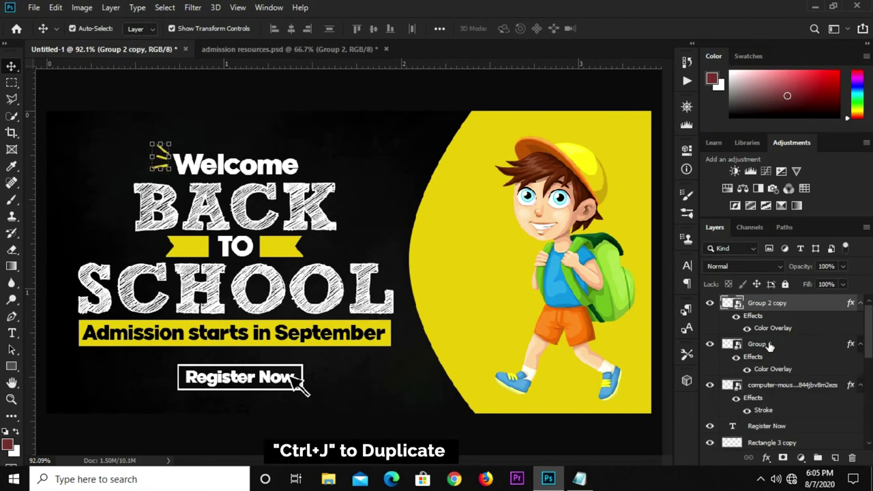
{"action": "key", "text": "ctrl+t"}
{"action": "right_click", "coordinate": [159, 157]}
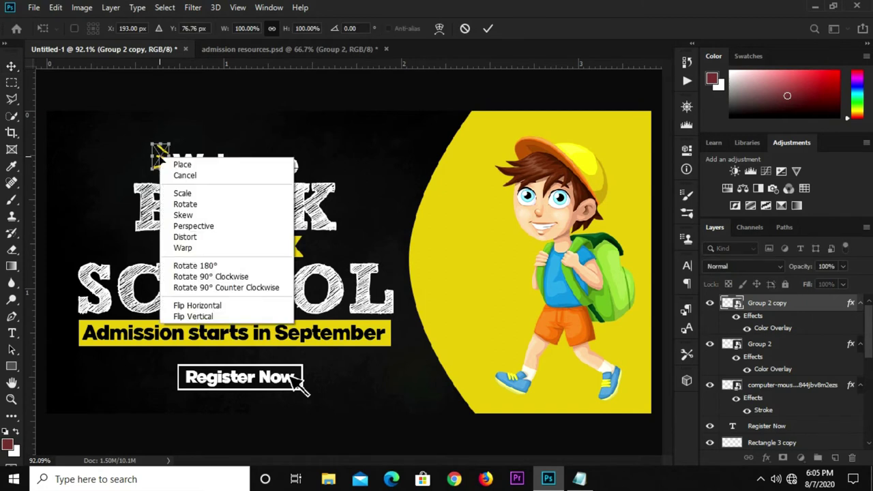
{"action": "left_click", "coordinate": [200, 307]}
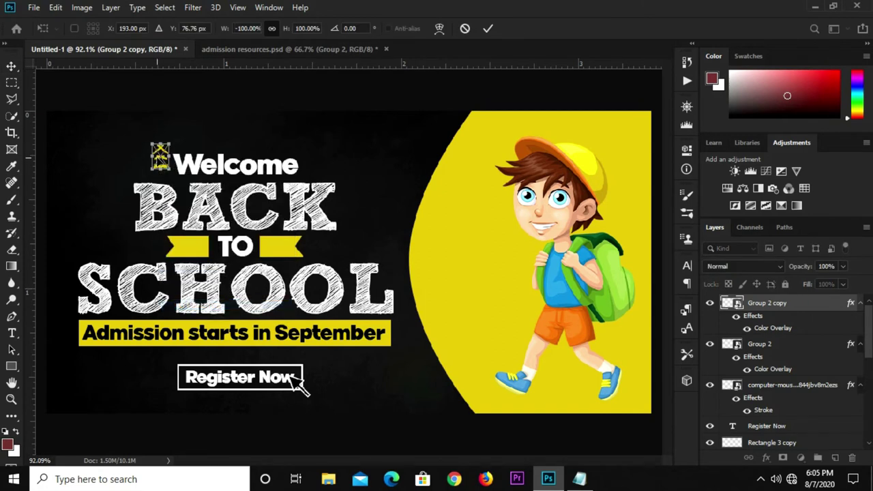
{"action": "left_click_drag", "start_coordinate": [160, 158], "coordinate": [310, 157]}
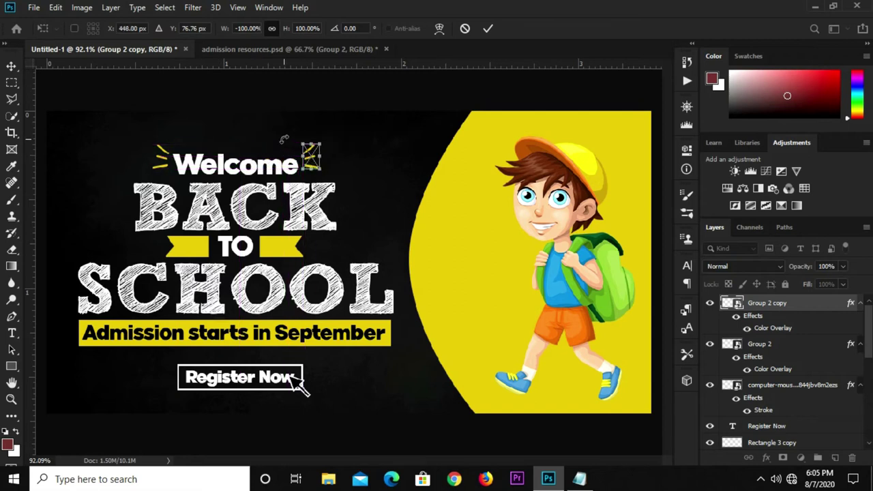
{"action": "key", "text": "Return"}
{"action": "key", "text": "Left"}
{"action": "key", "text": "Left"}
{"action": "key", "text": "Left"}
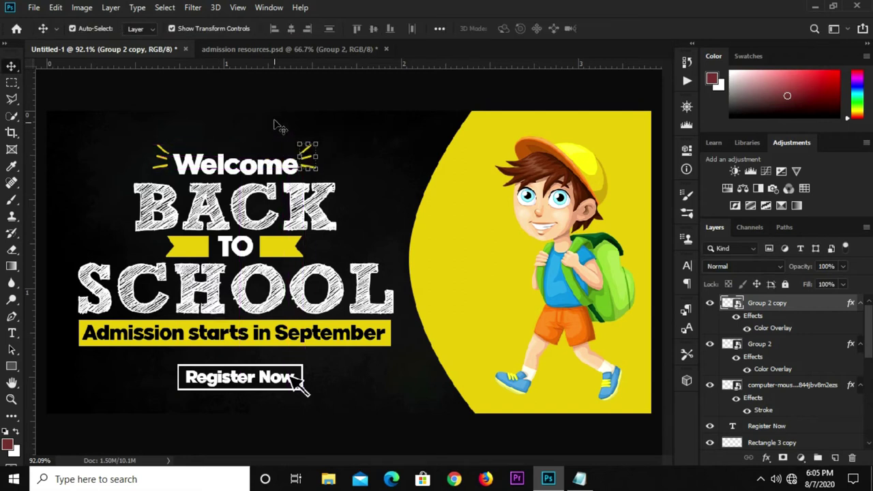
{"action": "left_click", "coordinate": [292, 108]}
{"action": "left_click_drag", "start_coordinate": [292, 108], "coordinate": [293, 108]}
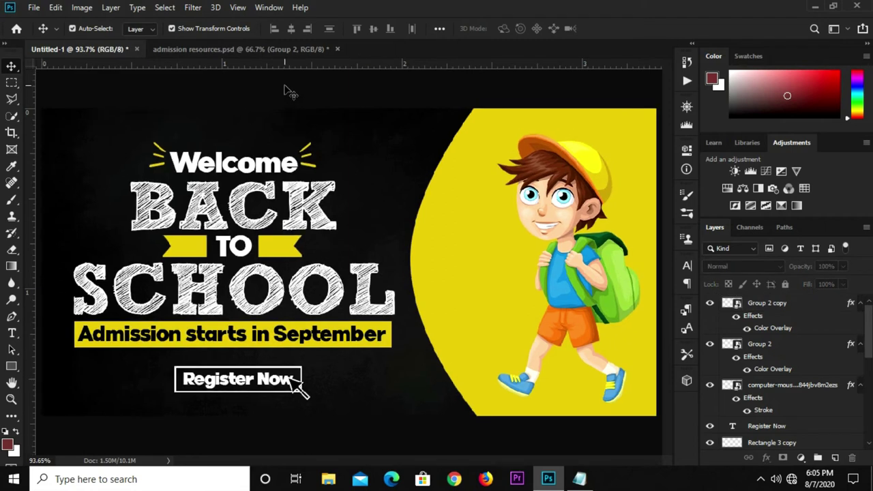
{"action": "left_click", "coordinate": [274, 49]}
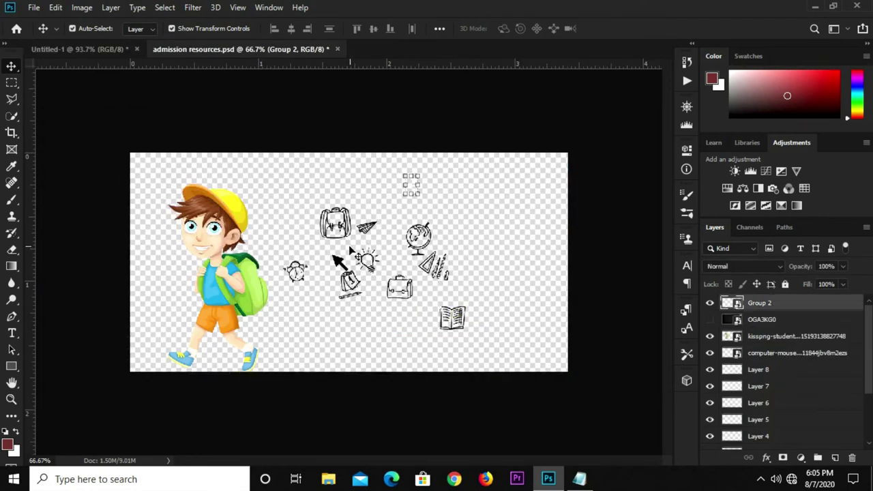
Drag the lightbulb doodle into the banner above Welcome and tilt it slightly.
{"action": "left_click", "coordinate": [371, 265]}
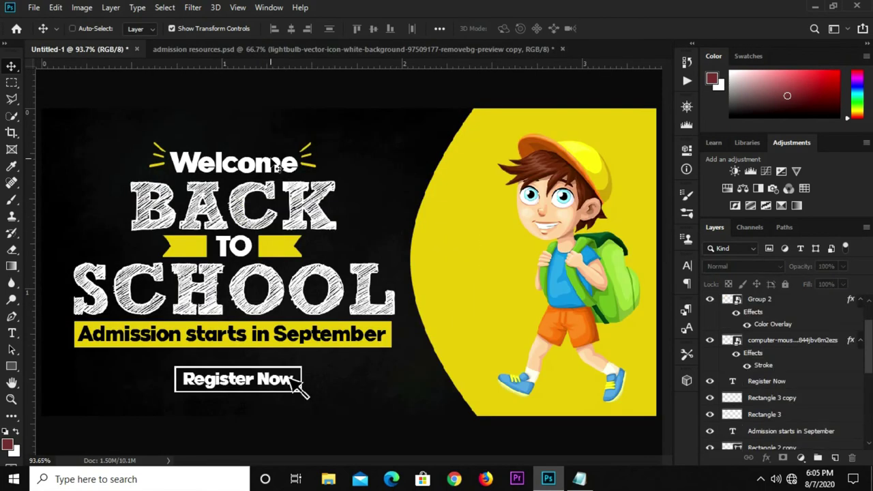
{"action": "left_click_drag", "start_coordinate": [212, 65], "coordinate": [277, 167]}
{"action": "key", "text": "ctrl+t"}
{"action": "mouse_move", "coordinate": [391, 225]}
{"action": "left_mouse_down"}
{"action": "mouse_move", "coordinate": [365, 224]}
{"action": "mouse_move", "coordinate": [353, 238]}
{"action": "mouse_move", "coordinate": [258, 162]}
{"action": "mouse_move", "coordinate": [230, 133]}
{"action": "mouse_move", "coordinate": [257, 120]}
{"action": "left_mouse_up"}
{"action": "key", "text": "Return"}
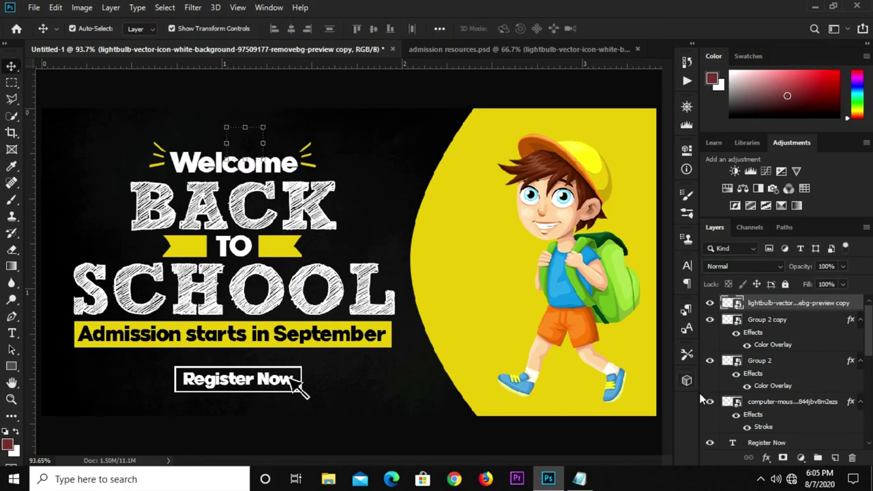
Recolour the lightbulb white with a ffffff Color Overlay.
{"action": "left_click", "coordinate": [764, 457]}
{"action": "left_click", "coordinate": [781, 335]}
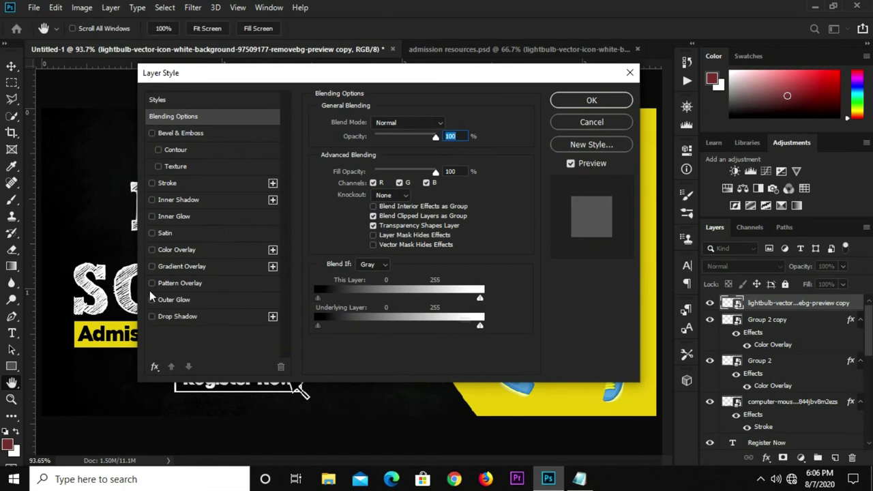
{"action": "left_click", "coordinate": [163, 250]}
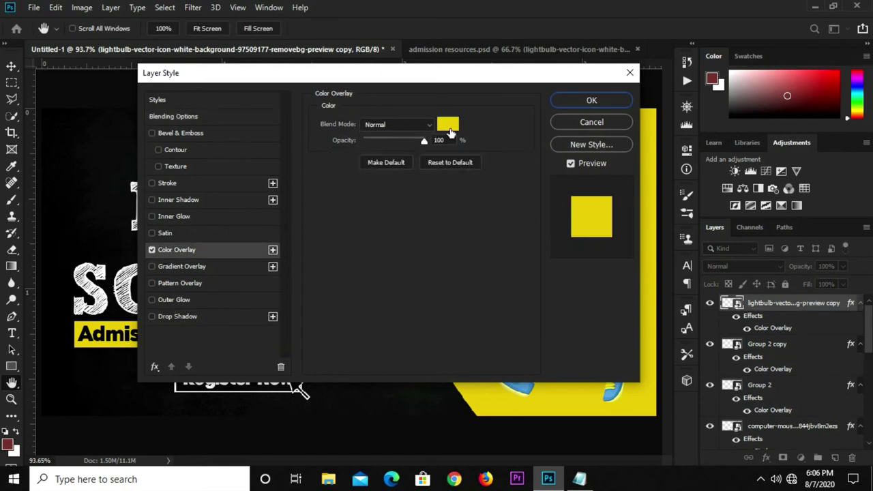
{"action": "left_click", "coordinate": [448, 126]}
{"action": "type", "text": "ffffff"}
{"action": "left_click", "coordinate": [566, 86]}
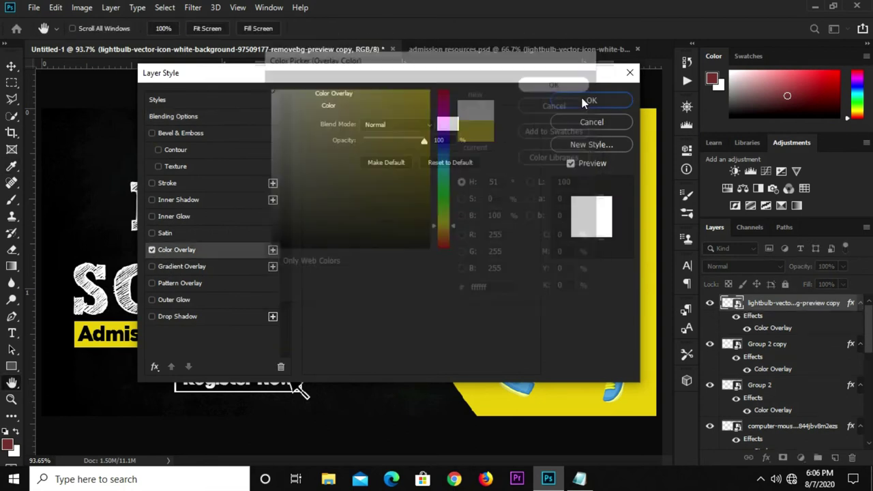
{"action": "left_click", "coordinate": [589, 101]}
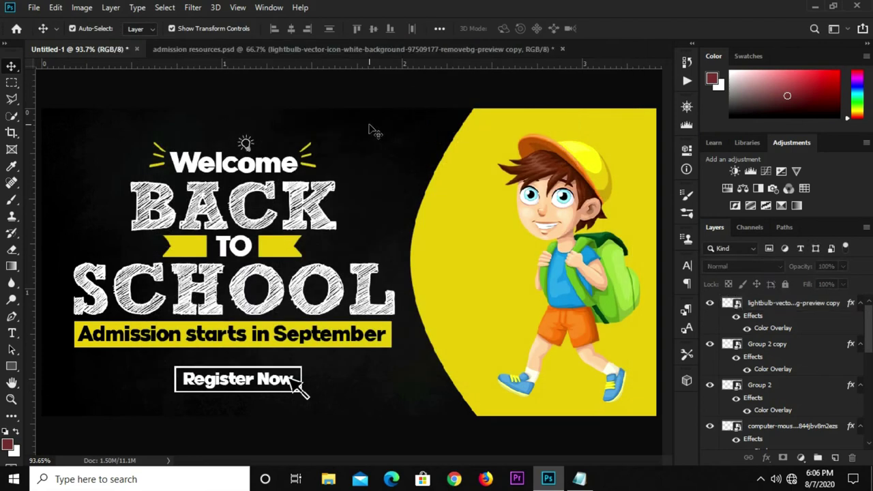
{"action": "key", "text": "ctrl+Tab"}
Drag the backpack doodle from admission resources into the banner.
{"action": "left_click", "coordinate": [372, 133]}
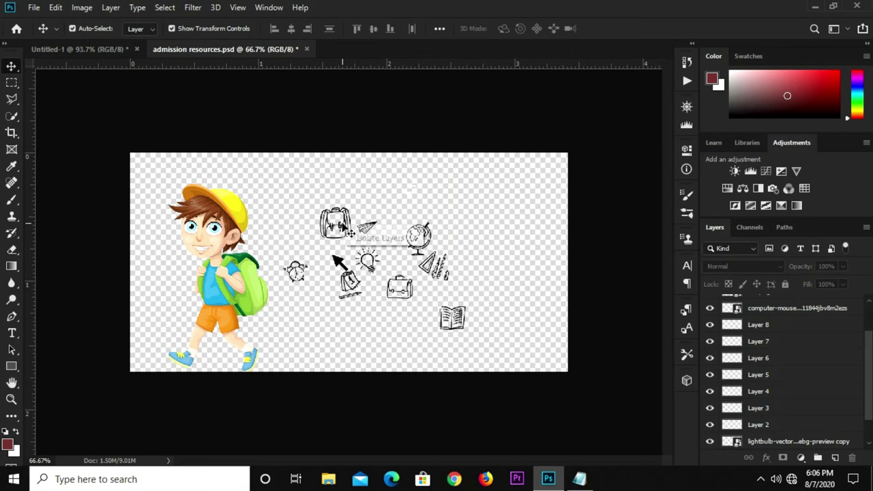
{"action": "left_click", "coordinate": [329, 216]}
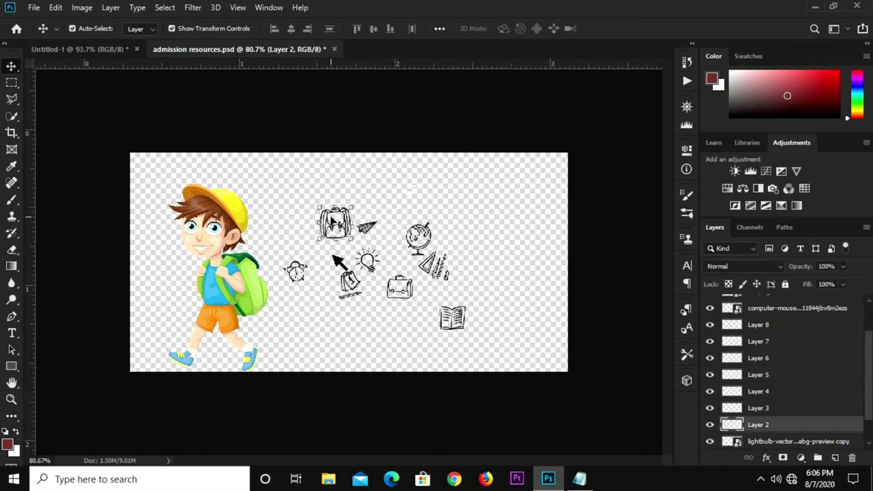
{"action": "scroll", "coordinate": [328, 218], "scroll_direction": "up", "scroll_amount": 5}
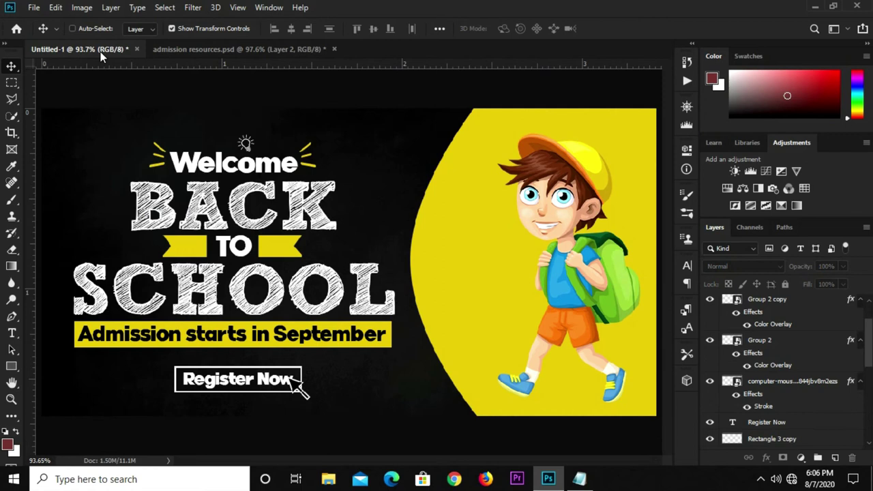
{"action": "left_click_drag", "start_coordinate": [100, 57], "coordinate": [348, 266]}
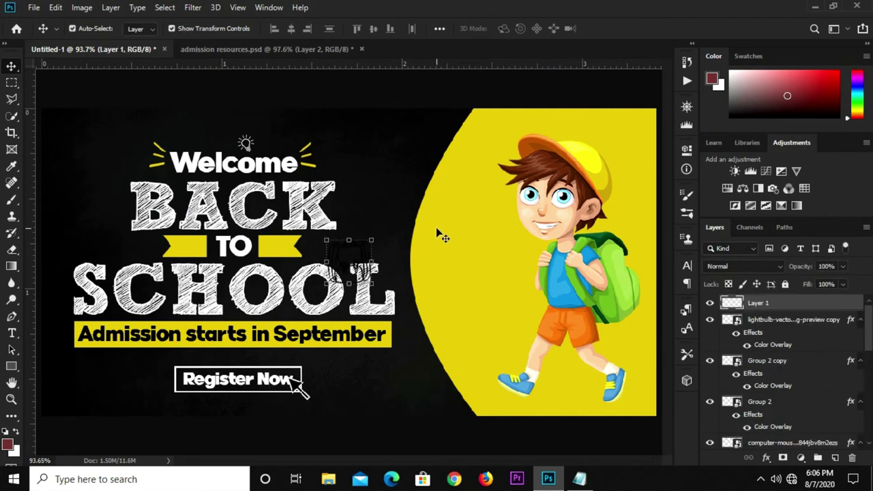
Move Layer 1 left of TO, scaling it to about 40% and rotating −15°.
{"action": "left_click", "coordinate": [770, 322]}
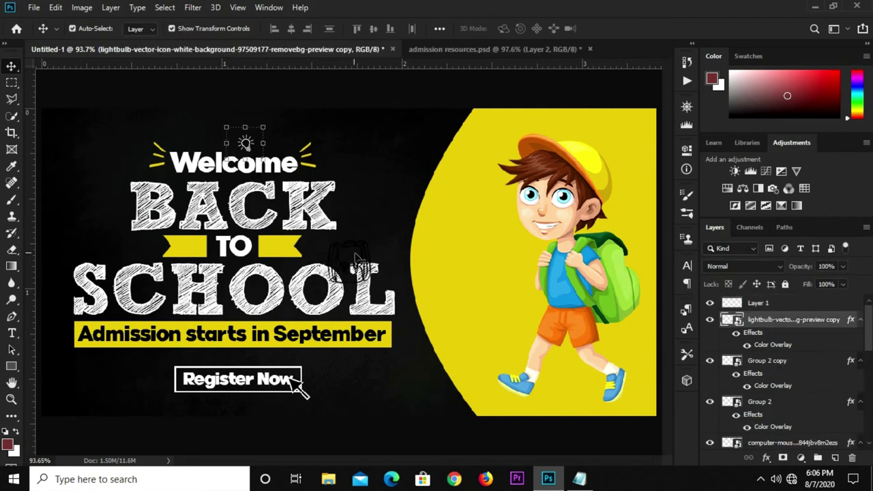
{"action": "left_click", "coordinate": [448, 273]}
{"action": "scroll", "coordinate": [769, 308], "scroll_direction": "up", "scroll_amount": 5}
{"action": "scroll", "coordinate": [768, 313], "scroll_direction": "up", "scroll_amount": 5}
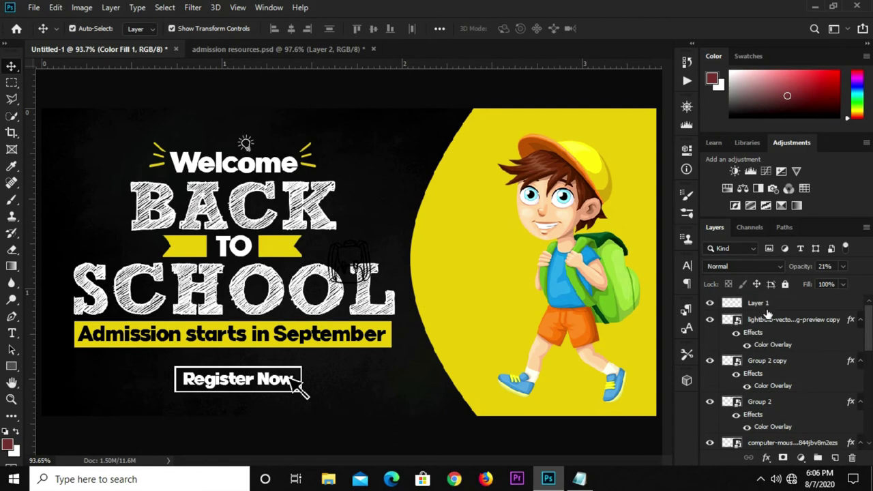
{"action": "left_click", "coordinate": [768, 306]}
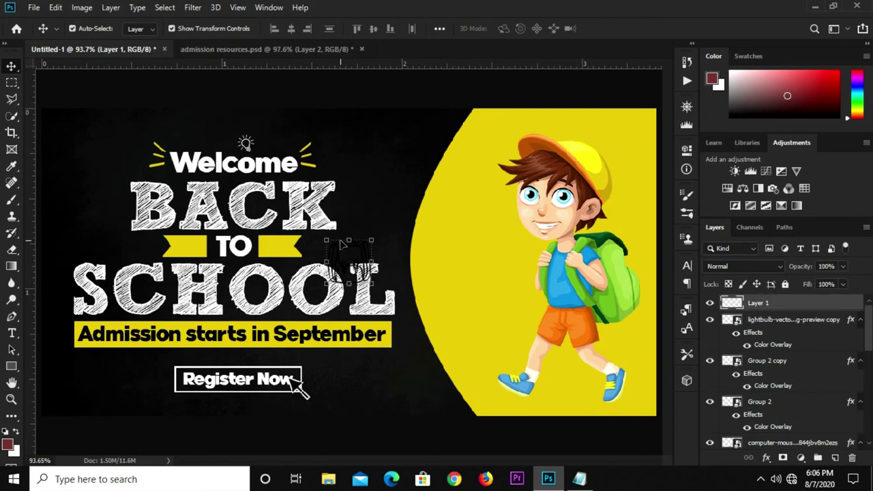
{"action": "left_click_drag", "start_coordinate": [342, 244], "coordinate": [130, 230]}
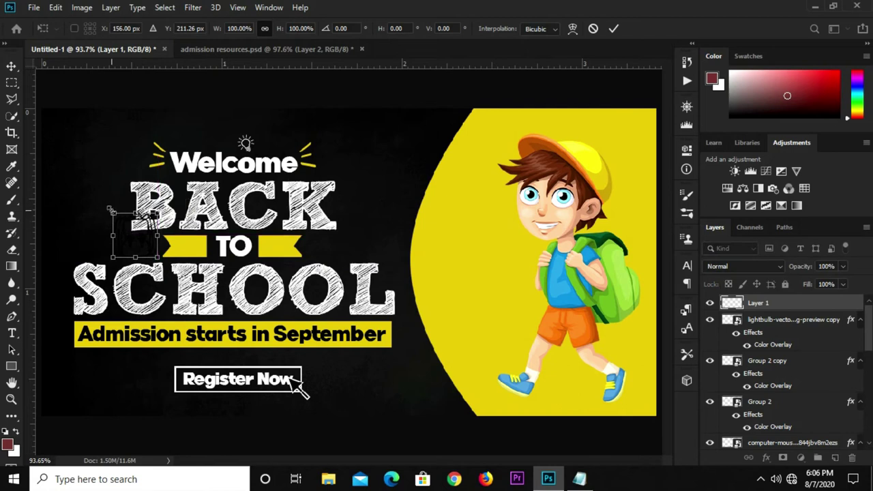
{"action": "mouse_move", "coordinate": [112, 213]}
{"action": "left_mouse_down"}
{"action": "mouse_move", "coordinate": [123, 222]}
{"action": "mouse_move", "coordinate": [116, 238]}
{"action": "left_mouse_up"}
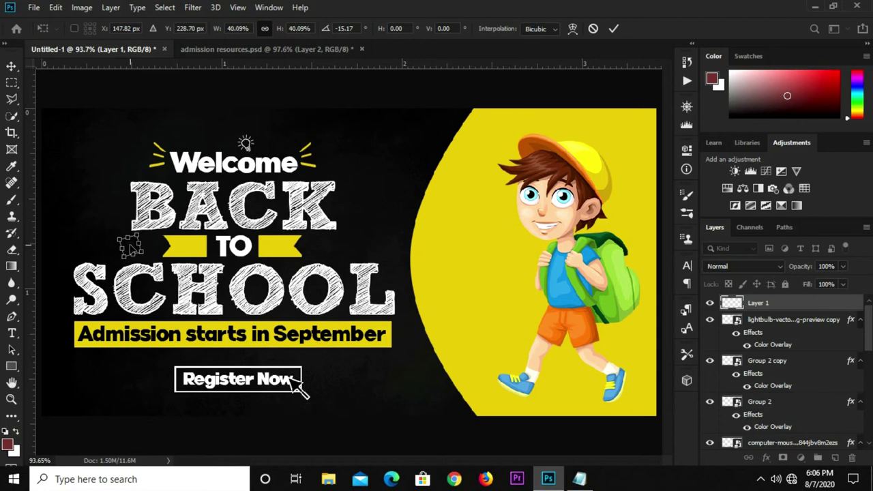
{"action": "key", "text": "Return"}
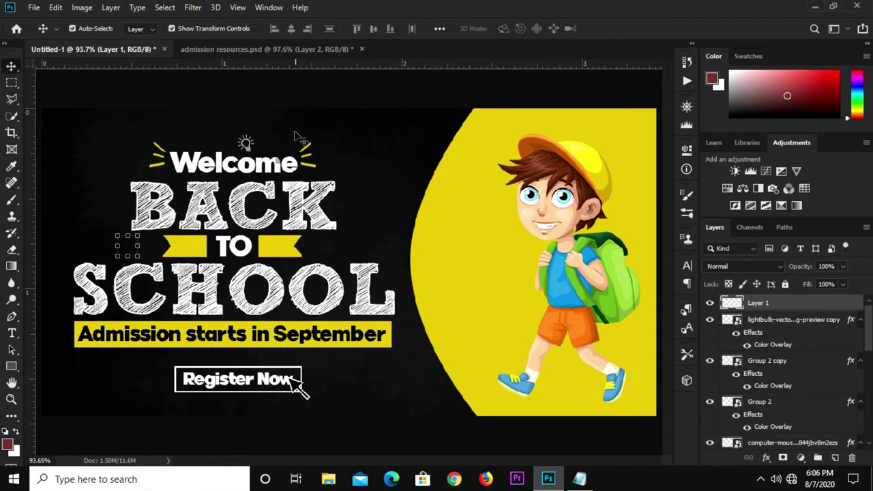
{"action": "left_click", "coordinate": [279, 49]}
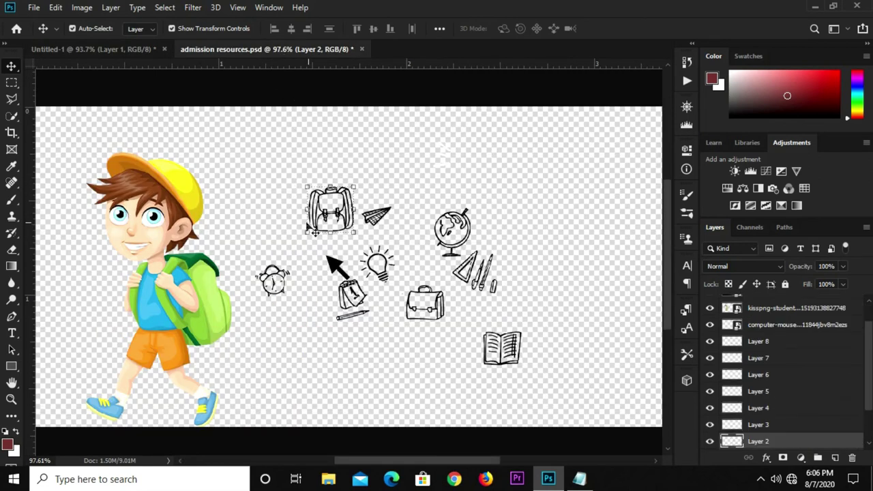
Bring the triangle-and-pencils doodle into the banner at about 57%, left of BACK.
{"action": "left_click", "coordinate": [480, 277]}
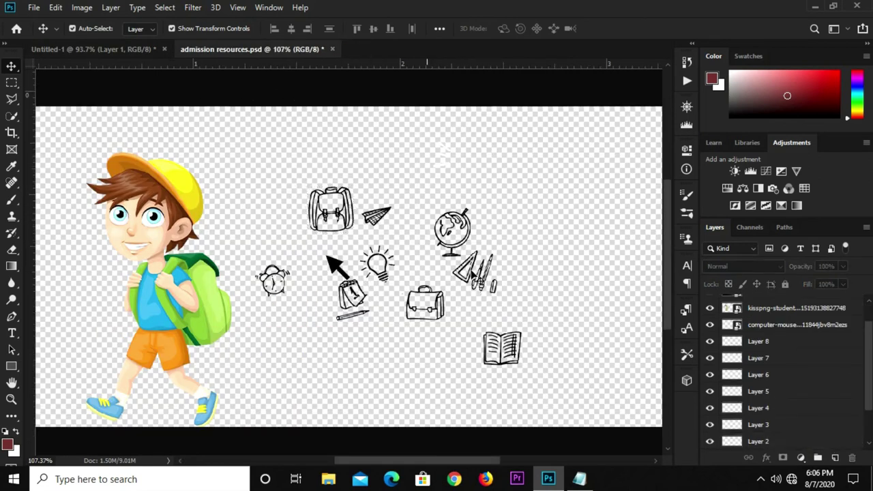
{"action": "scroll", "coordinate": [476, 274], "scroll_direction": "up", "scroll_amount": 3}
{"action": "left_click", "coordinate": [478, 276]}
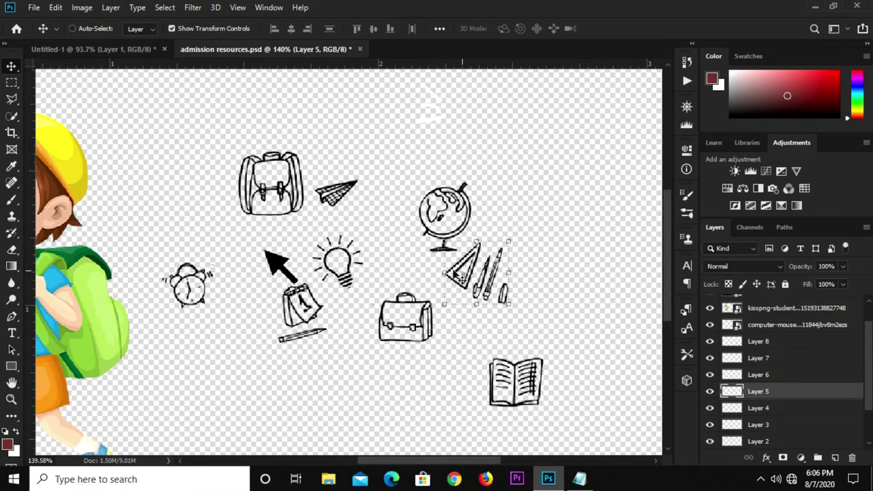
{"action": "mouse_move", "coordinate": [100, 57]}
{"action": "left_mouse_down"}
{"action": "mouse_move", "coordinate": [345, 256]}
{"action": "mouse_move", "coordinate": [115, 224]}
{"action": "mouse_move", "coordinate": [115, 211]}
{"action": "mouse_move", "coordinate": [120, 225]}
{"action": "left_mouse_up"}
{"action": "key", "text": "ctrl+t"}
{"action": "key", "text": "Return"}
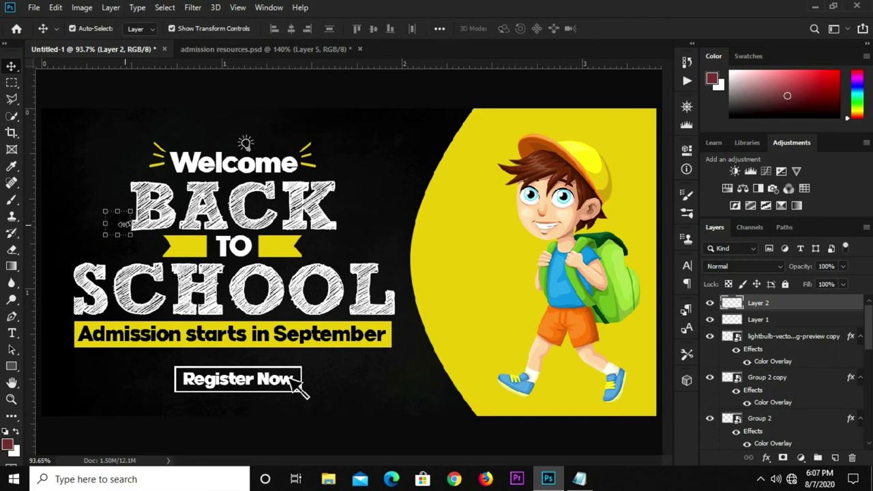
Pick the paper-plane doodle in admission resources.psd for the banner.
{"action": "left_click", "coordinate": [146, 252]}
{"action": "left_click", "coordinate": [257, 50]}
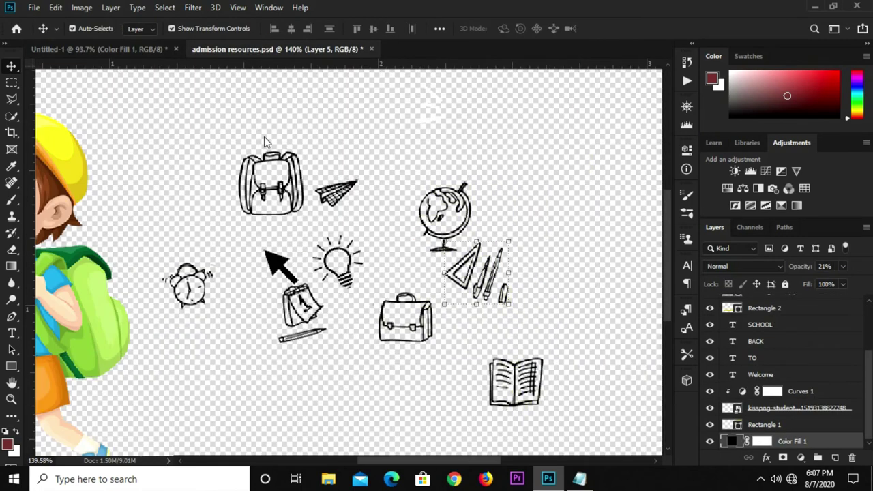
{"action": "left_click", "coordinate": [345, 208]}
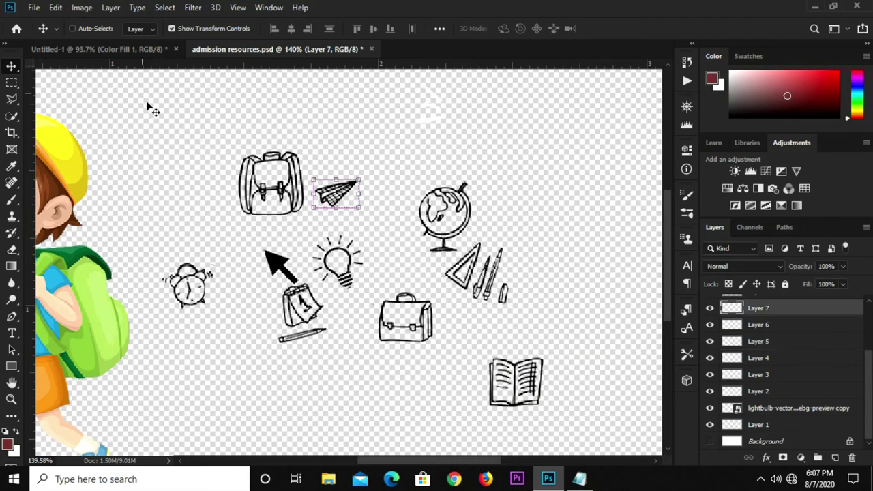
{"action": "left_click", "coordinate": [140, 49]}
Paste the paper-plane doodle beside the K of BACK.
{"action": "key", "text": "ctrl+v"}
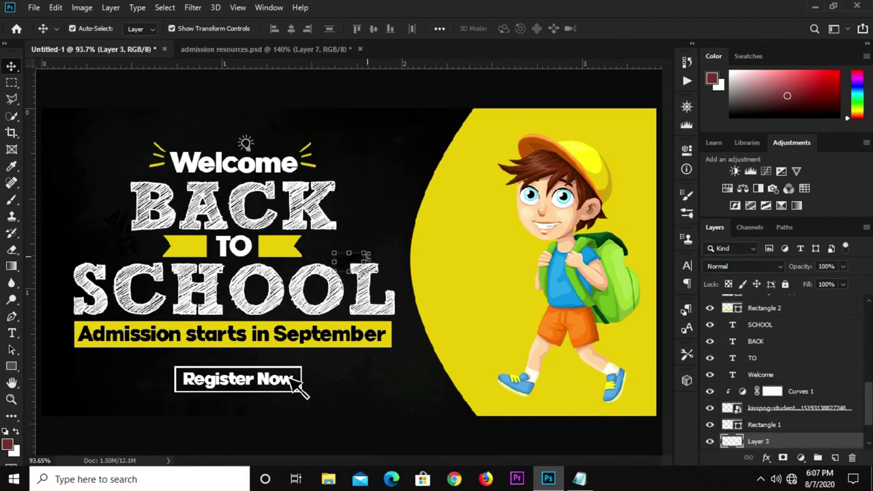
{"action": "key", "text": "ctrl+t"}
{"action": "left_click_drag", "start_coordinate": [348, 261], "coordinate": [346, 204]}
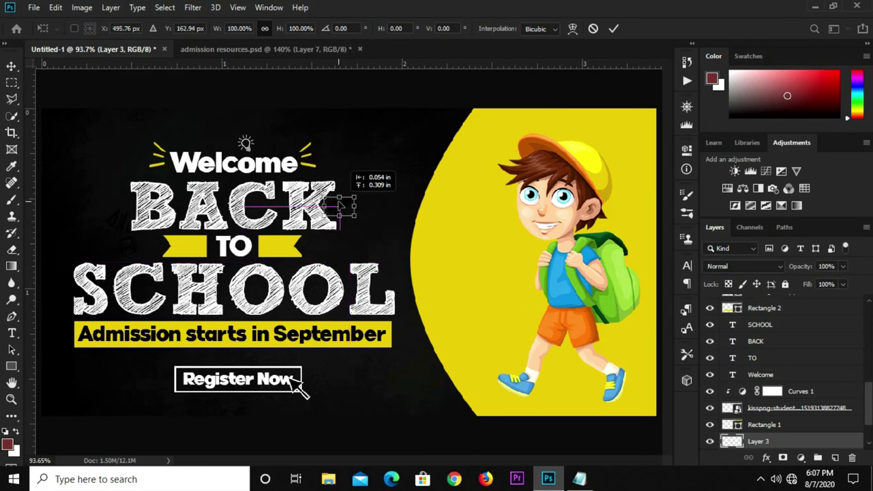
{"action": "left_click_drag", "start_coordinate": [344, 204], "coordinate": [341, 214]}
{"action": "key", "text": "Return"}
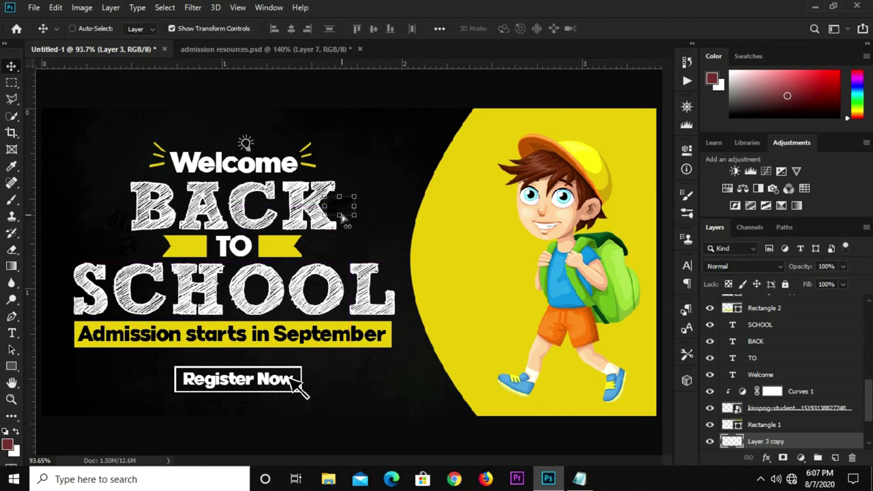
Duplicate the paper plane and move both layers to the top of the stack.
{"action": "key", "text": "ctrl+j"}
{"action": "scroll", "coordinate": [775, 382], "scroll_direction": "down", "scroll_amount": 2}
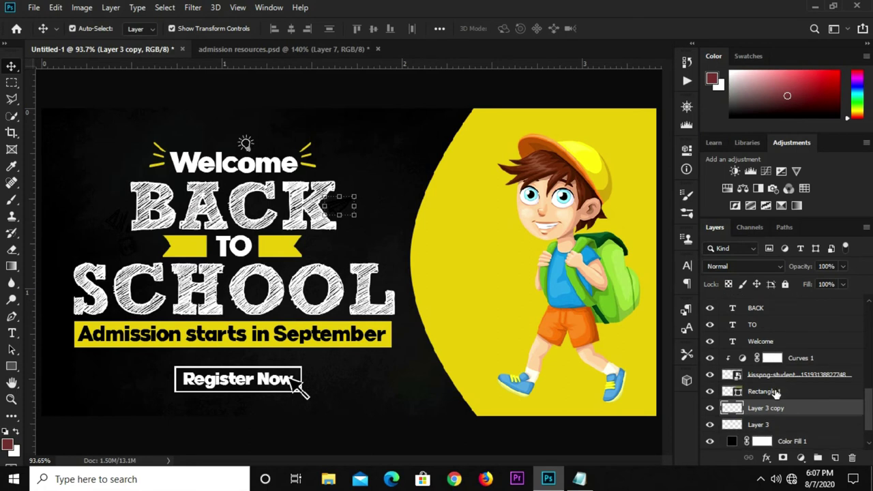
{"action": "left_click", "coordinate": [772, 425], "text": "shift"}
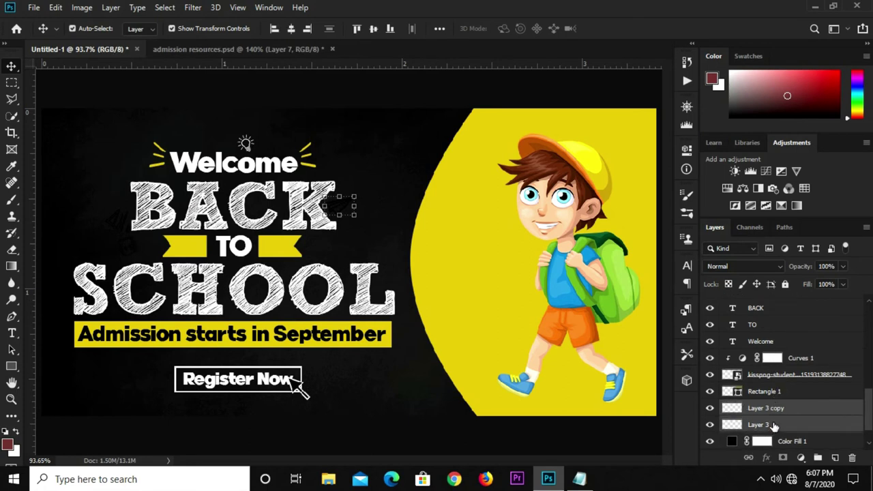
{"action": "left_click_drag", "start_coordinate": [775, 426], "coordinate": [753, 284]}
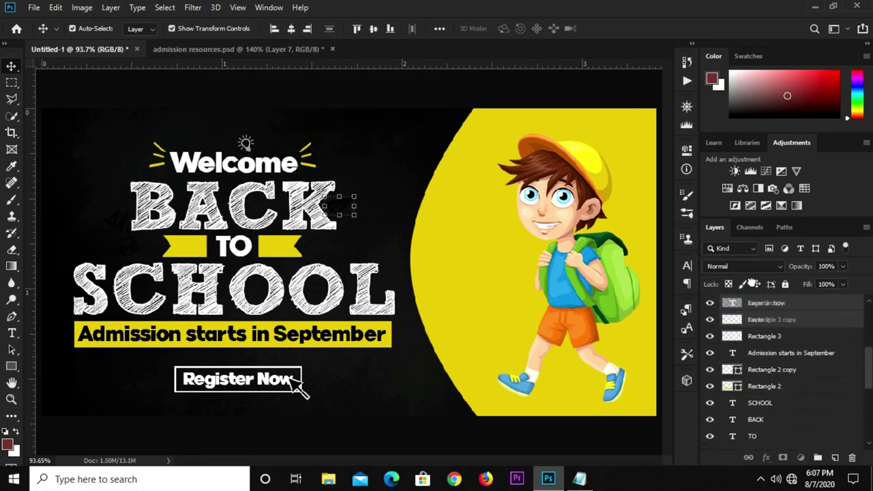
{"action": "mouse_move", "coordinate": [753, 284]}
{"action": "left_mouse_down"}
{"action": "mouse_move", "coordinate": [751, 301]}
{"action": "mouse_move", "coordinate": [734, 314]}
{"action": "left_mouse_up"}
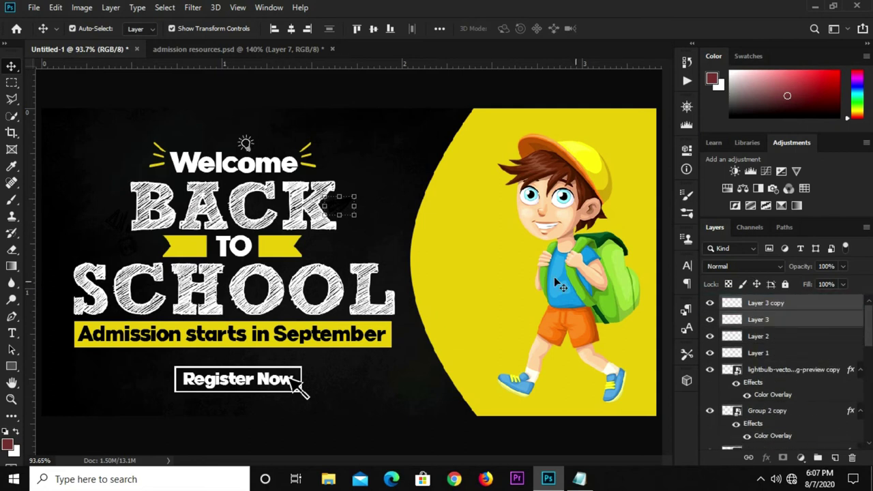
{"action": "left_click", "coordinate": [764, 303]}
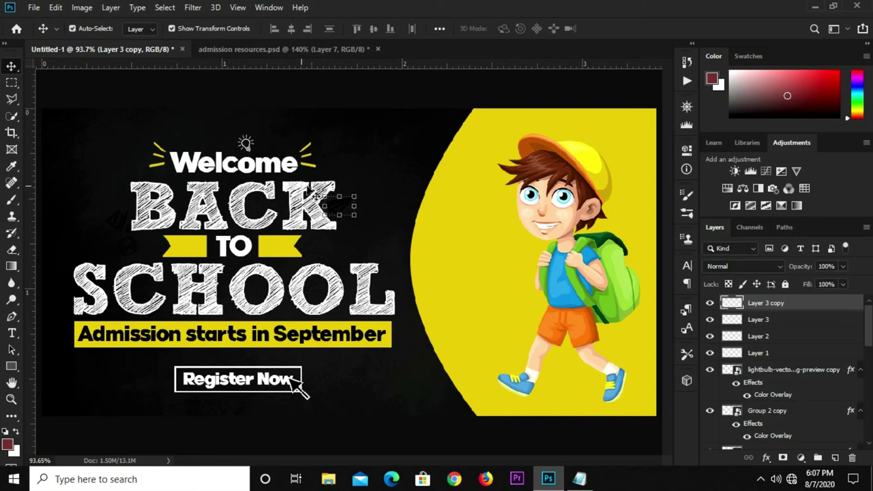
Scale the paper-plane copy to about 82% and move it left of TO.
{"action": "key", "text": "ctrl+t"}
{"action": "left_click_drag", "start_coordinate": [339, 205], "coordinate": [144, 251]}
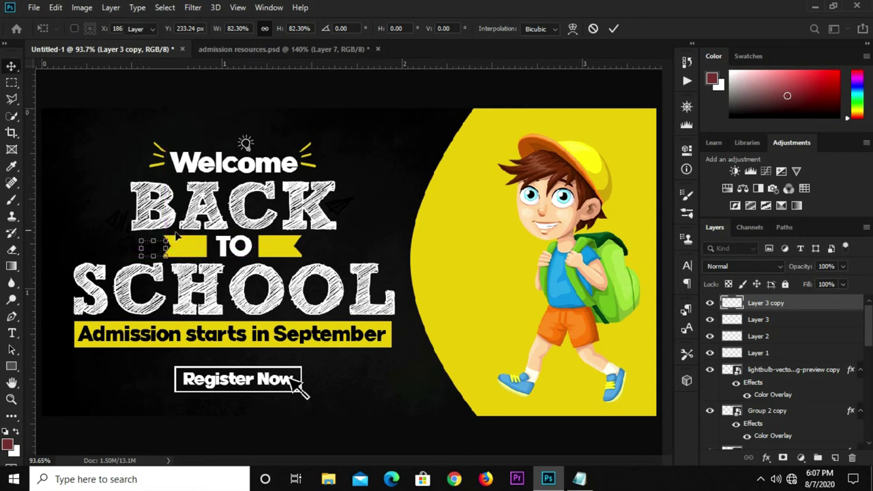
{"action": "key", "text": "Return"}
{"action": "left_click", "coordinate": [248, 98]}
Scroll up through the banner layers and duplicate the left sparkle group.
{"action": "left_click", "coordinate": [461, 295]}
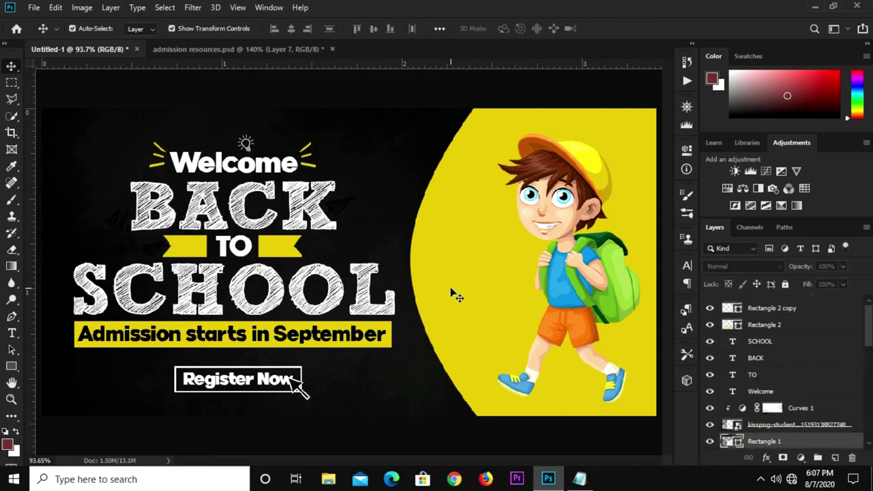
{"action": "left_click", "coordinate": [759, 341]}
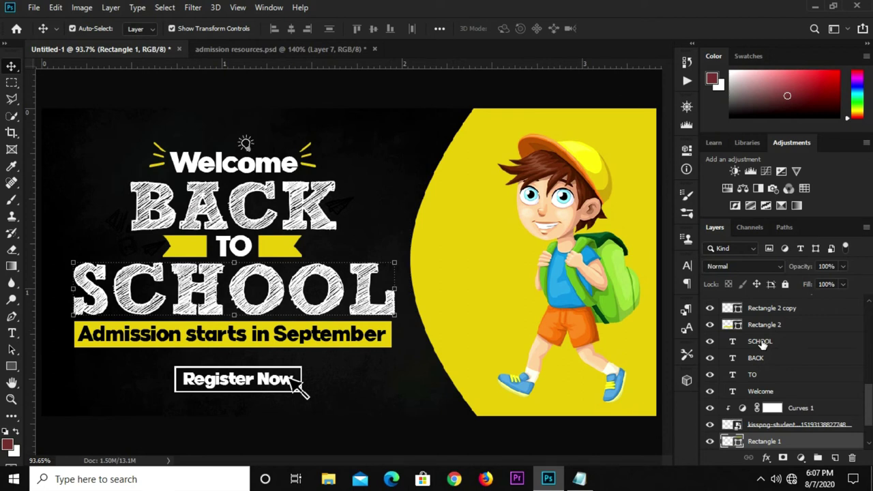
{"action": "scroll", "coordinate": [763, 345], "scroll_direction": "up", "scroll_amount": 2}
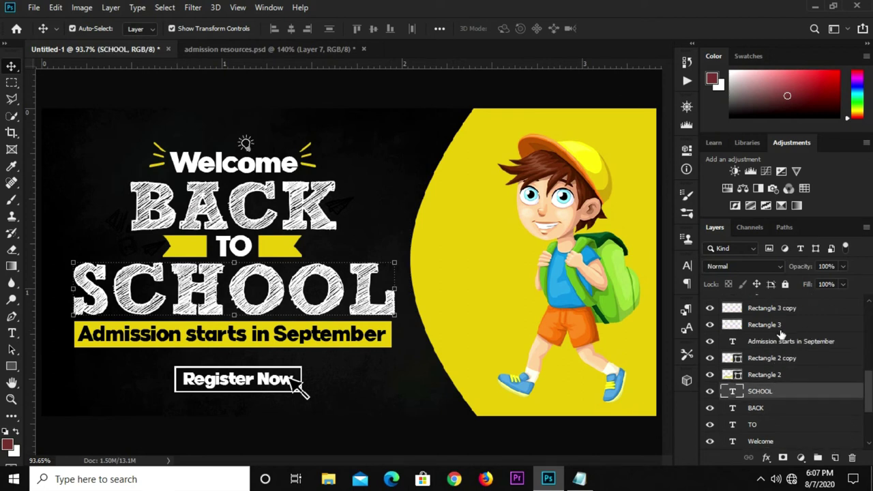
{"action": "scroll", "coordinate": [783, 326], "scroll_direction": "up", "scroll_amount": 2}
{"action": "scroll", "coordinate": [786, 333], "scroll_direction": "up", "scroll_amount": 1}
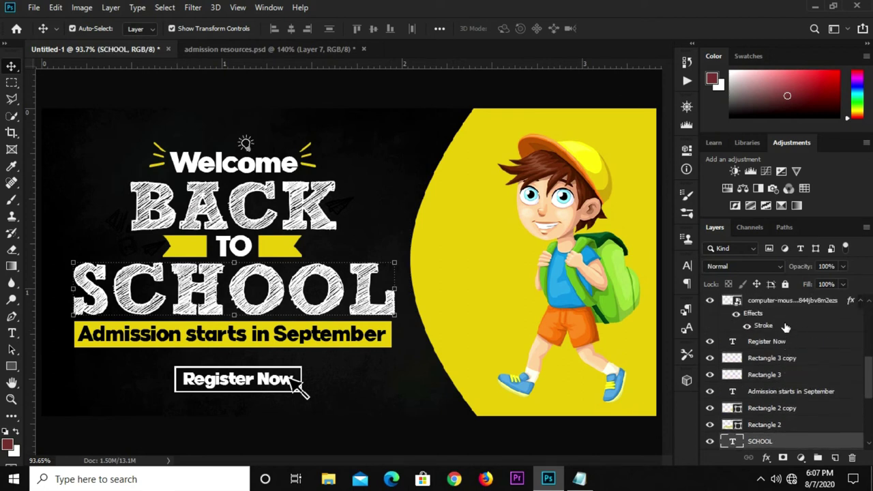
{"action": "scroll", "coordinate": [784, 336], "scroll_direction": "up", "scroll_amount": 1}
{"action": "left_click", "coordinate": [783, 324]}
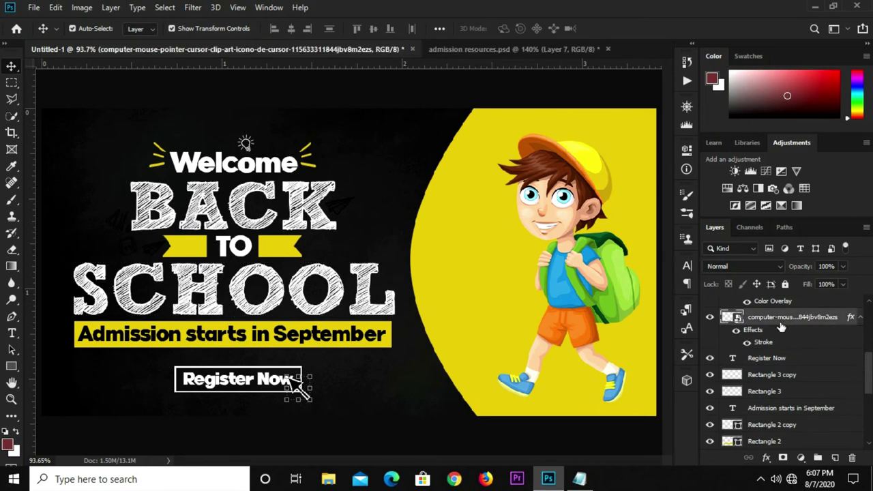
{"action": "scroll", "coordinate": [781, 327], "scroll_direction": "up", "scroll_amount": 1}
{"action": "scroll", "coordinate": [781, 328], "scroll_direction": "up", "scroll_amount": 1}
{"action": "left_click", "coordinate": [764, 311]}
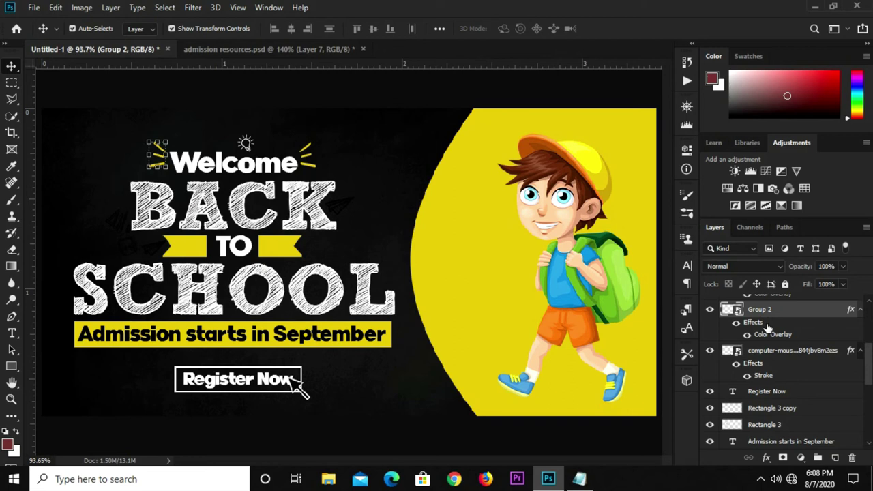
{"action": "key", "text": "ctrl+j"}
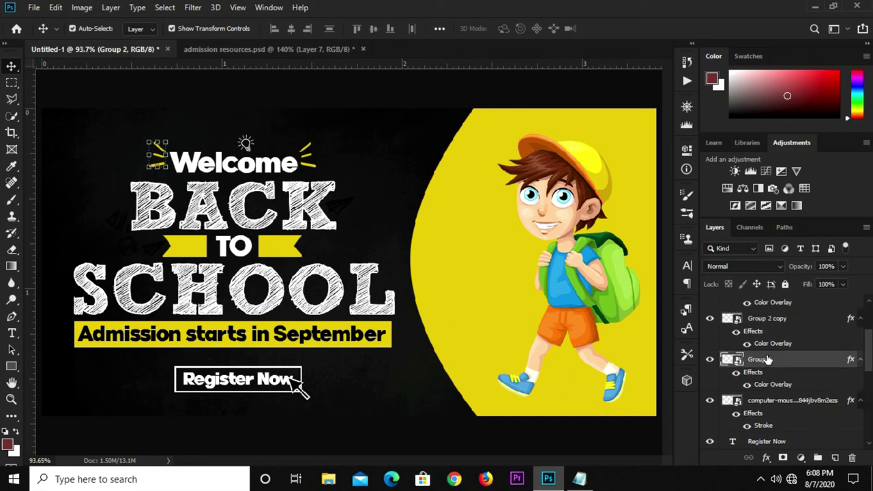
Group the sparkle group down to the bottom design layer as Group 3, then check its visibility.
{"action": "left_click", "coordinate": [762, 322]}
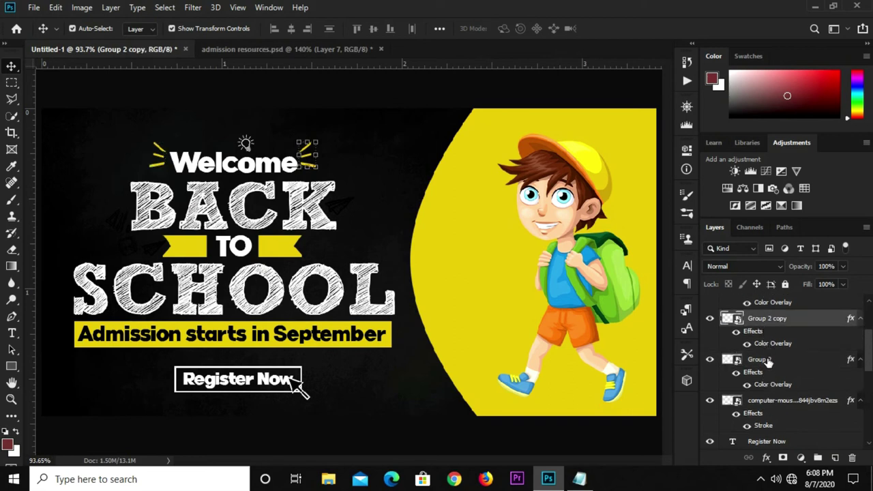
{"action": "scroll", "coordinate": [768, 361], "scroll_direction": "up", "scroll_amount": 2}
{"action": "scroll", "coordinate": [769, 352], "scroll_direction": "down", "scroll_amount": 2}
{"action": "scroll", "coordinate": [779, 320], "scroll_direction": "down", "scroll_amount": 3}
{"action": "scroll", "coordinate": [777, 371], "scroll_direction": "down", "scroll_amount": 5}
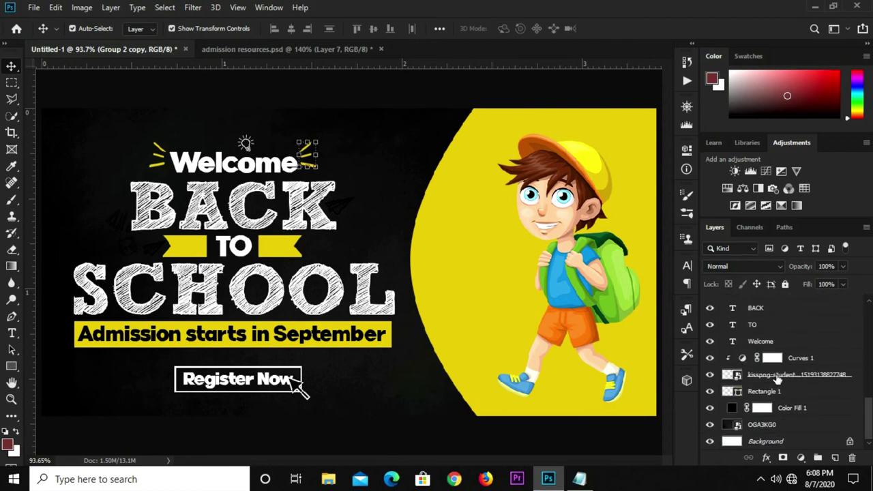
{"action": "left_click", "coordinate": [773, 426], "text": "shift"}
{"action": "scroll", "coordinate": [777, 407], "scroll_direction": "up", "scroll_amount": 3}
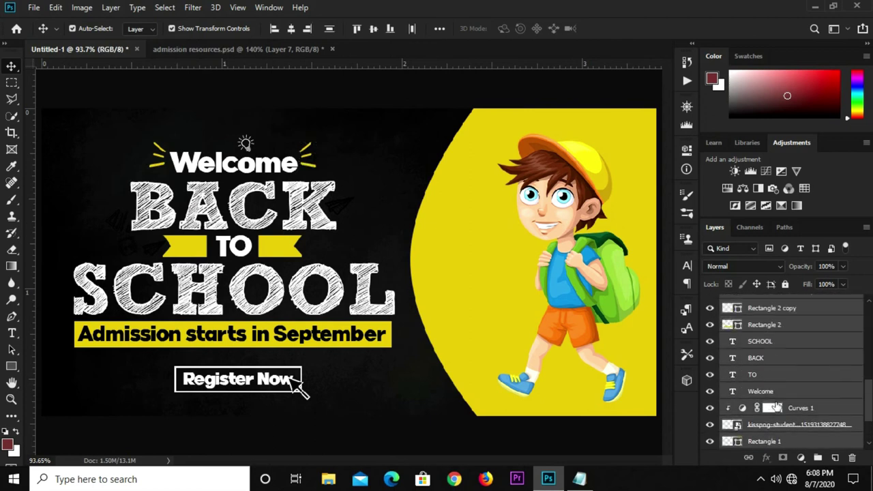
{"action": "scroll", "coordinate": [778, 402], "scroll_direction": "up", "scroll_amount": 3}
{"action": "key", "text": "ctrl+g"}
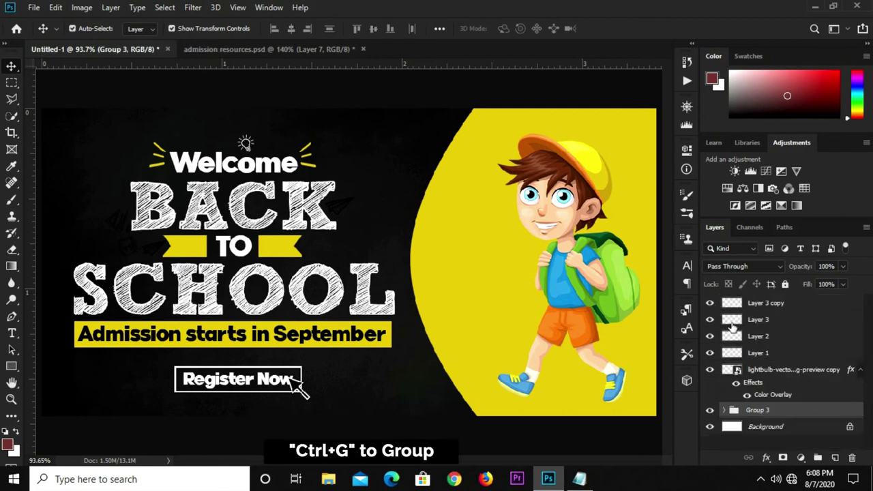
{"action": "left_click", "coordinate": [709, 411]}
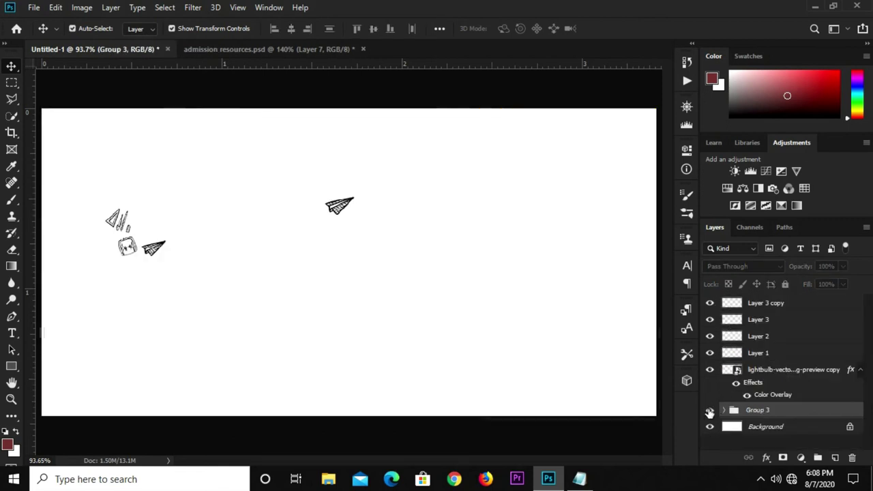
{"action": "left_click", "coordinate": [710, 411]}
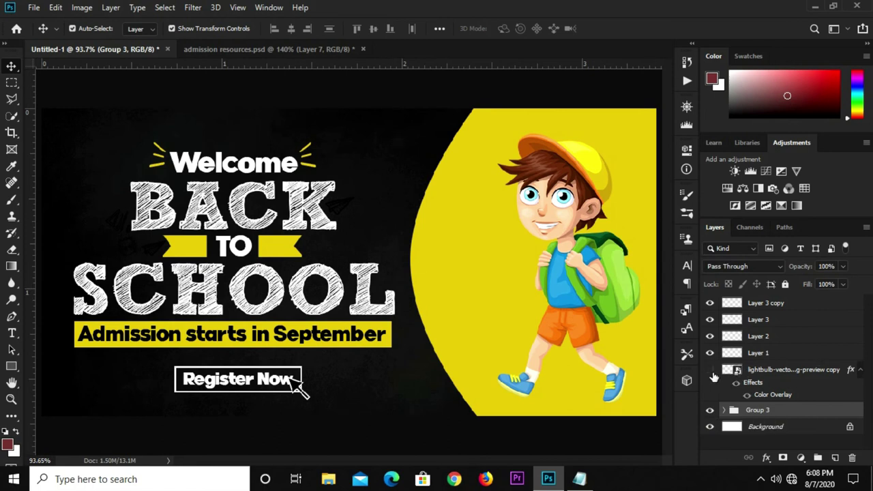
Paste the briefcase doodle into the banner and scale it beside the TO ribbon.
{"action": "left_click", "coordinate": [287, 49]}
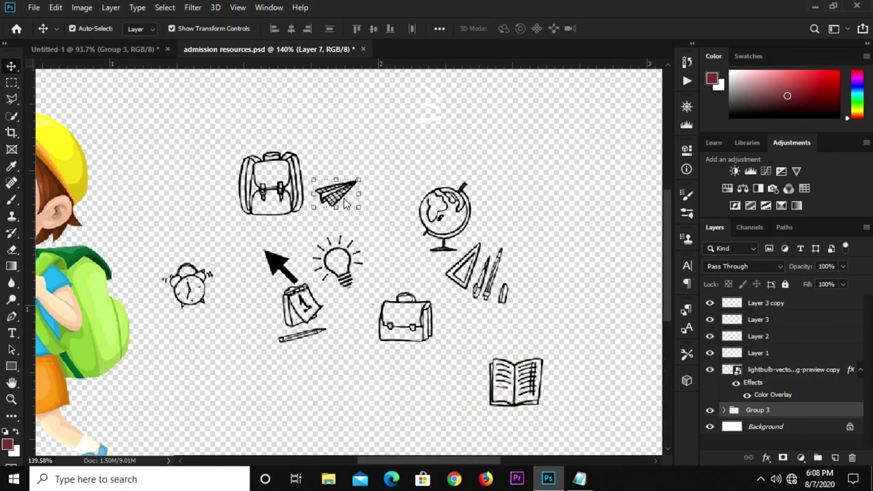
{"action": "left_click", "coordinate": [408, 319]}
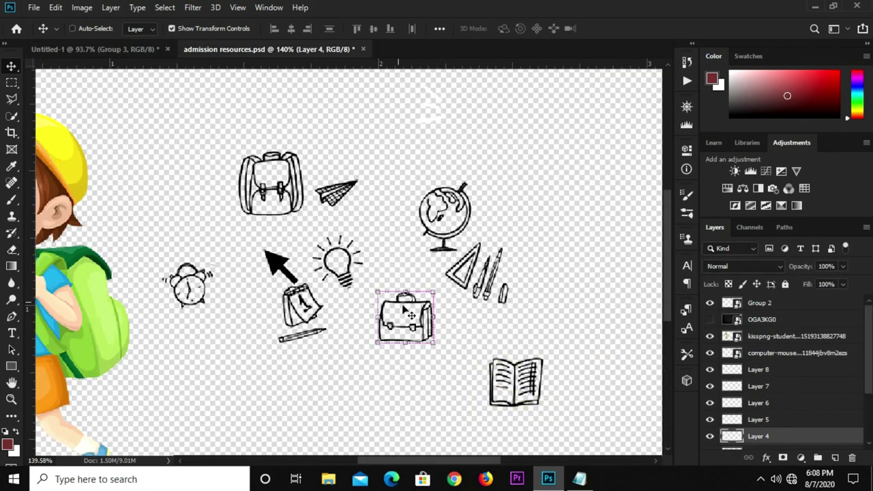
{"action": "left_click", "coordinate": [132, 49]}
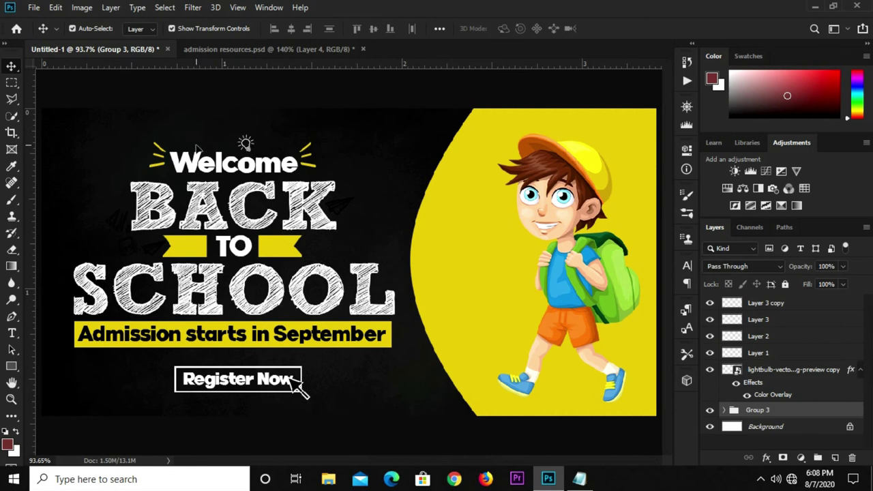
{"action": "key", "text": "ctrl+v"}
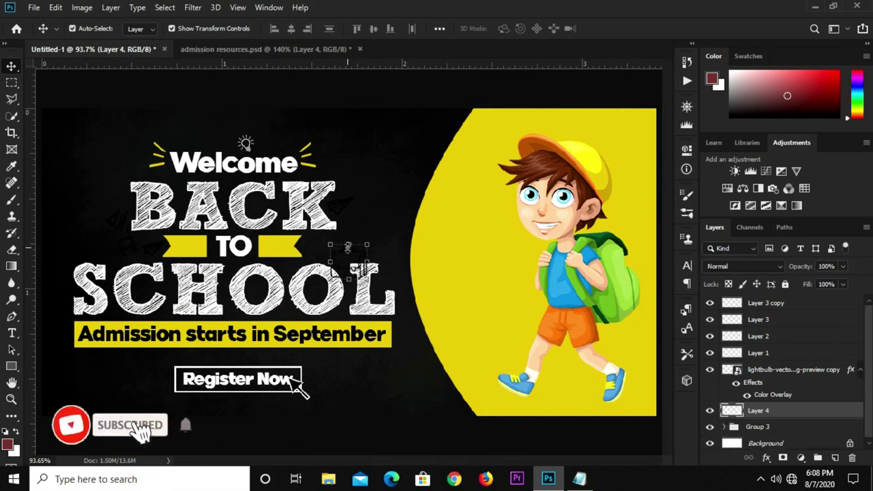
{"action": "key", "text": "ctrl+t"}
{"action": "mouse_move", "coordinate": [366, 242]}
{"action": "left_mouse_down"}
{"action": "mouse_move", "coordinate": [349, 253]}
{"action": "mouse_move", "coordinate": [371, 243]}
{"action": "left_mouse_up"}
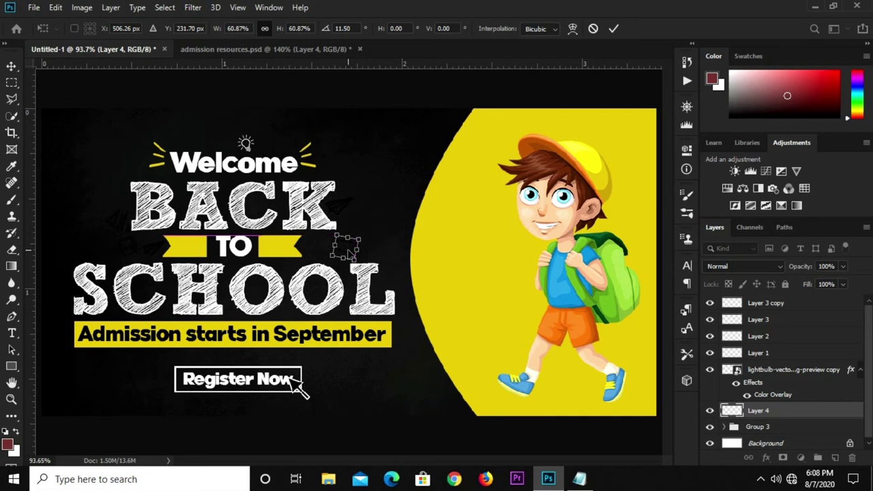
{"action": "key", "text": "Return"}
Bring the open-book doodle into the banner and shrink it near the briefcase.
{"action": "left_click", "coordinate": [291, 51]}
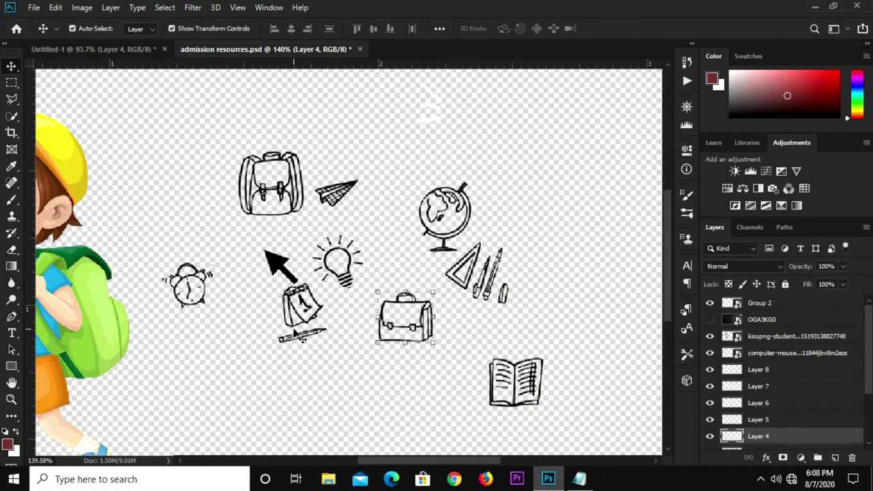
{"action": "left_click", "coordinate": [517, 375]}
{"action": "scroll", "coordinate": [519, 361], "scroll_direction": "up", "scroll_amount": 3}
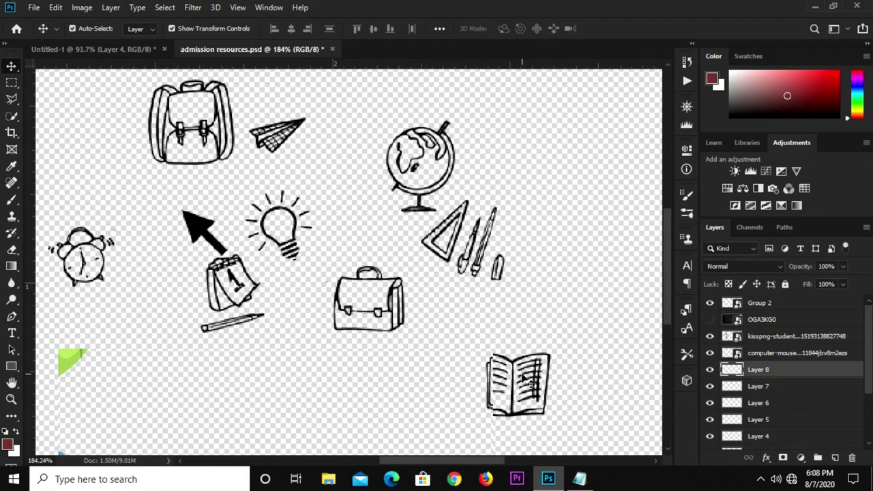
{"action": "left_click_drag", "start_coordinate": [472, 332], "coordinate": [307, 262]}
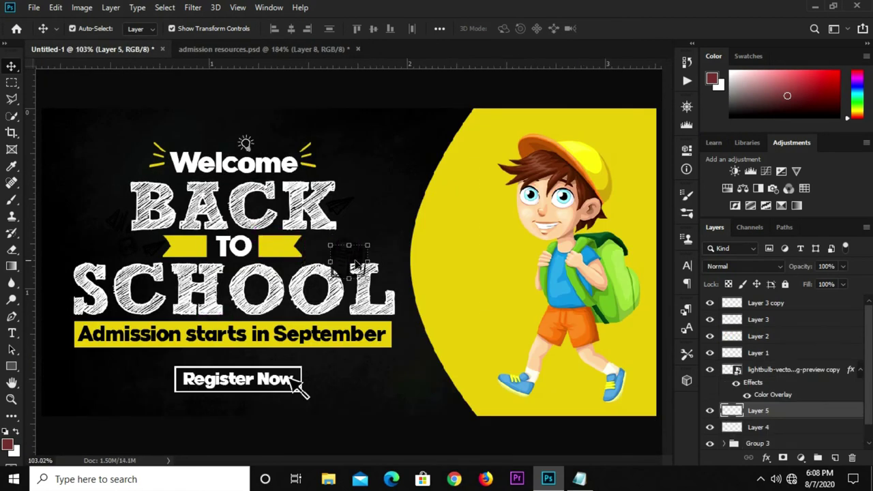
{"action": "scroll", "coordinate": [353, 260], "scroll_direction": "up", "scroll_amount": 2}
{"action": "key", "text": "ctrl+t"}
{"action": "mouse_move", "coordinate": [360, 240]}
{"action": "left_mouse_down"}
{"action": "mouse_move", "coordinate": [347, 254]}
{"action": "mouse_move", "coordinate": [320, 242]}
{"action": "mouse_move", "coordinate": [329, 229]}
{"action": "mouse_move", "coordinate": [318, 247]}
{"action": "left_mouse_up"}
{"action": "key", "text": "Return"}
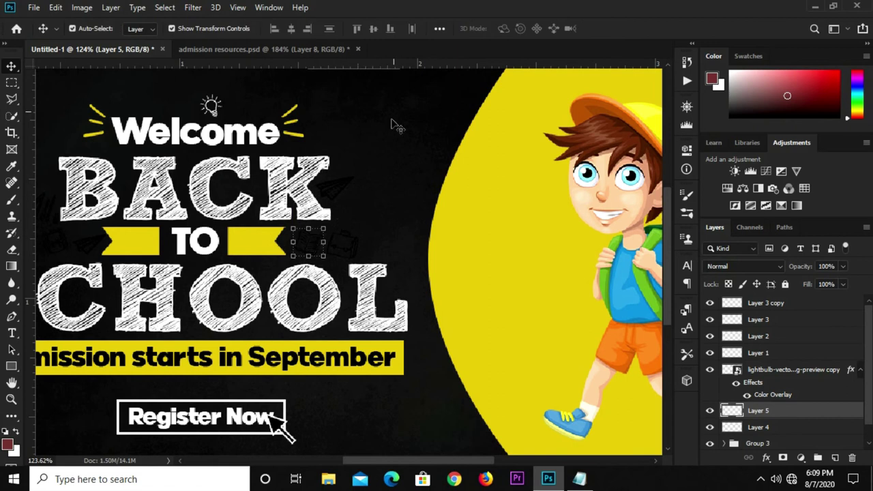
Bring the globe doodle into the banner, shrunk and tilted beside BACK.
{"action": "left_click", "coordinate": [285, 49]}
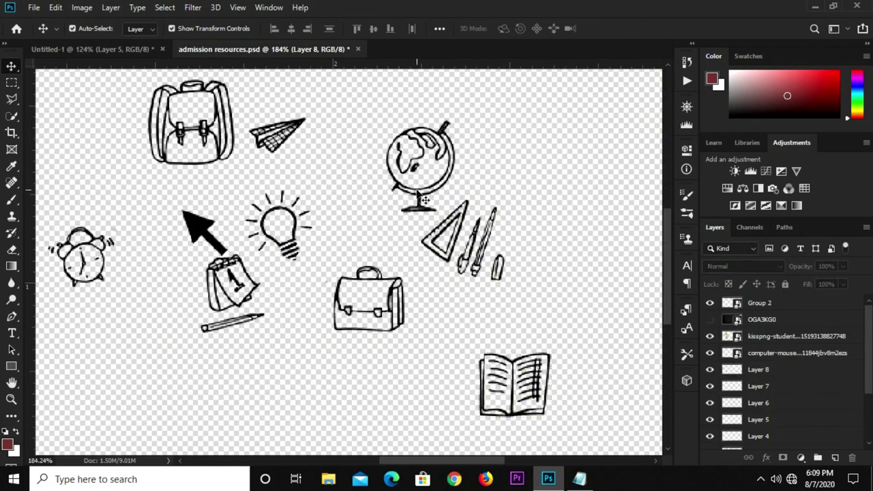
{"action": "left_click", "coordinate": [424, 199]}
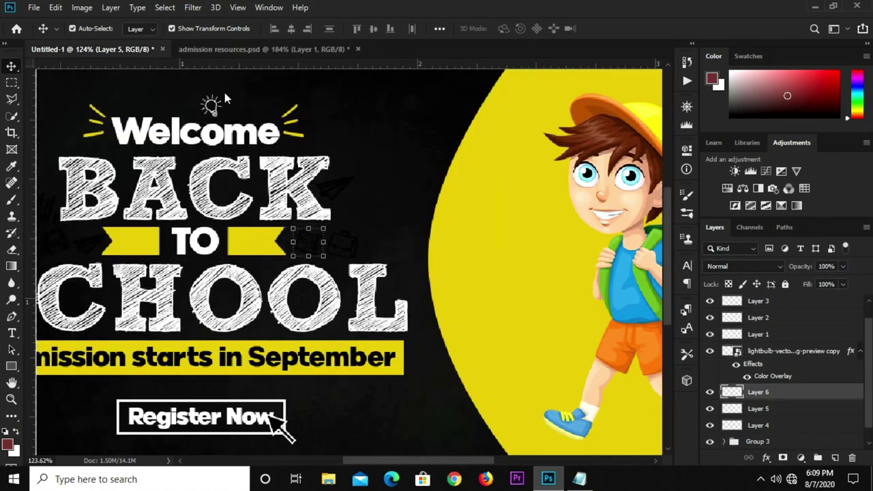
{"action": "mouse_move", "coordinate": [131, 59]}
{"action": "left_mouse_down"}
{"action": "mouse_move", "coordinate": [362, 248]}
{"action": "mouse_move", "coordinate": [369, 208]}
{"action": "left_mouse_up"}
{"action": "key", "text": "ctrl+t"}
{"action": "mouse_move", "coordinate": [394, 178]}
{"action": "left_mouse_down"}
{"action": "mouse_move", "coordinate": [381, 193]}
{"action": "mouse_move", "coordinate": [409, 192]}
{"action": "mouse_move", "coordinate": [374, 199]}
{"action": "mouse_move", "coordinate": [367, 213]}
{"action": "mouse_move", "coordinate": [372, 199]}
{"action": "left_mouse_up"}
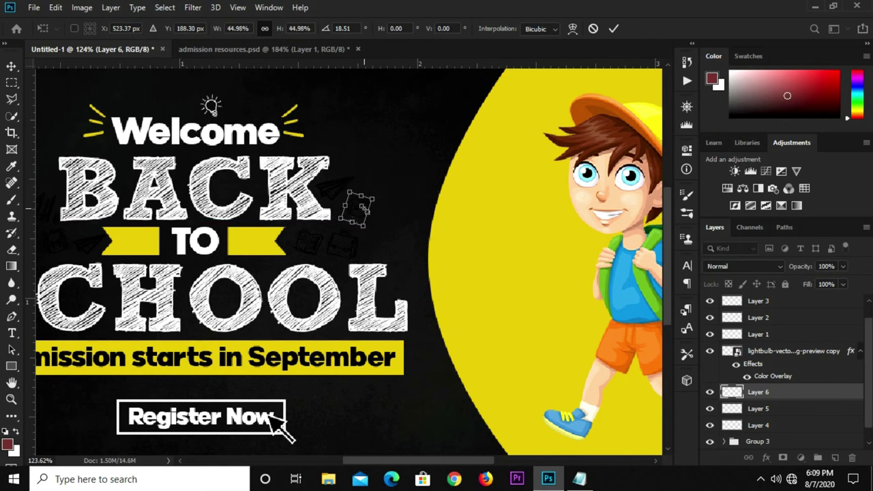
{"action": "key", "text": "Return"}
Paste the alarm clock doodle below the September strip, then pick the calendar doodle.
{"action": "left_click", "coordinate": [236, 47]}
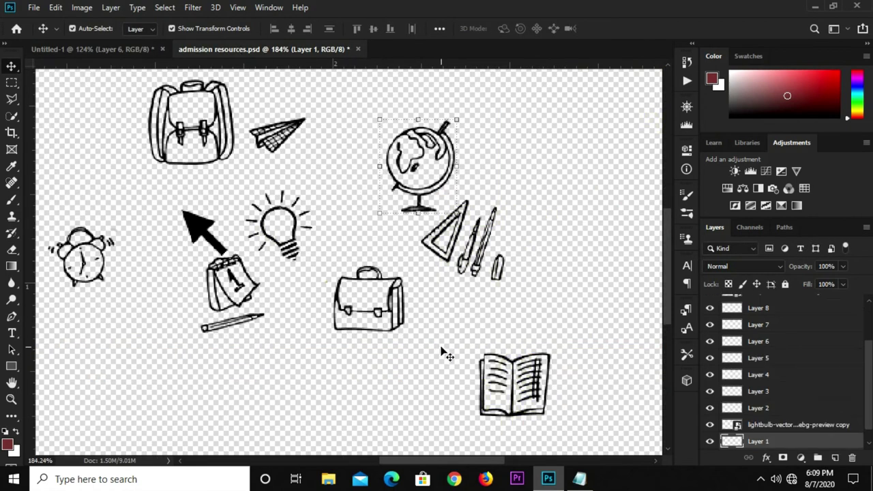
{"action": "left_click", "coordinate": [94, 256]}
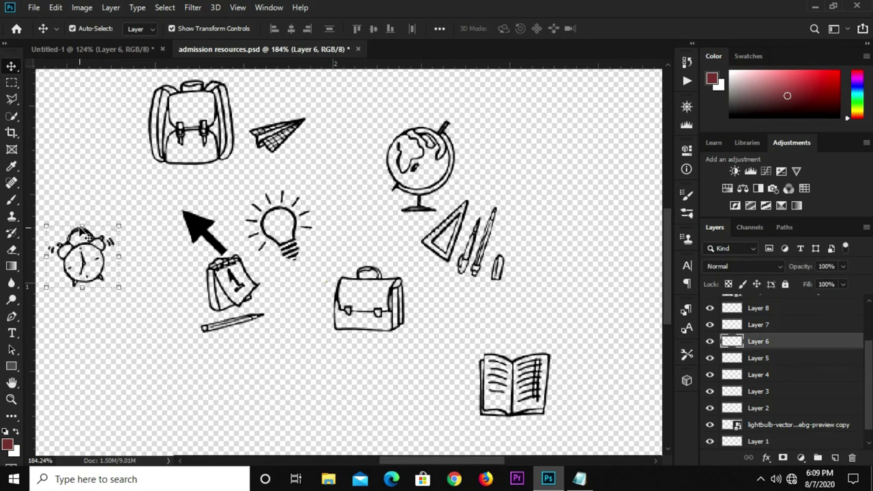
{"action": "left_click", "coordinate": [115, 49]}
{"action": "key", "text": "ctrl+v"}
{"action": "key", "text": "ctrl+t"}
{"action": "mouse_move", "coordinate": [350, 262]}
{"action": "left_mouse_down"}
{"action": "mouse_move", "coordinate": [331, 391]}
{"action": "mouse_move", "coordinate": [339, 384]}
{"action": "mouse_move", "coordinate": [334, 403]}
{"action": "mouse_move", "coordinate": [318, 399]}
{"action": "left_mouse_up"}
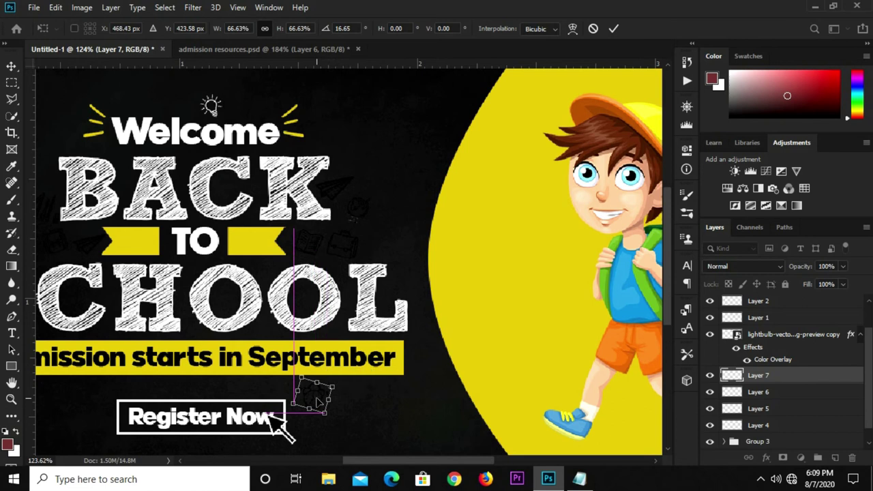
{"action": "key", "text": "Return"}
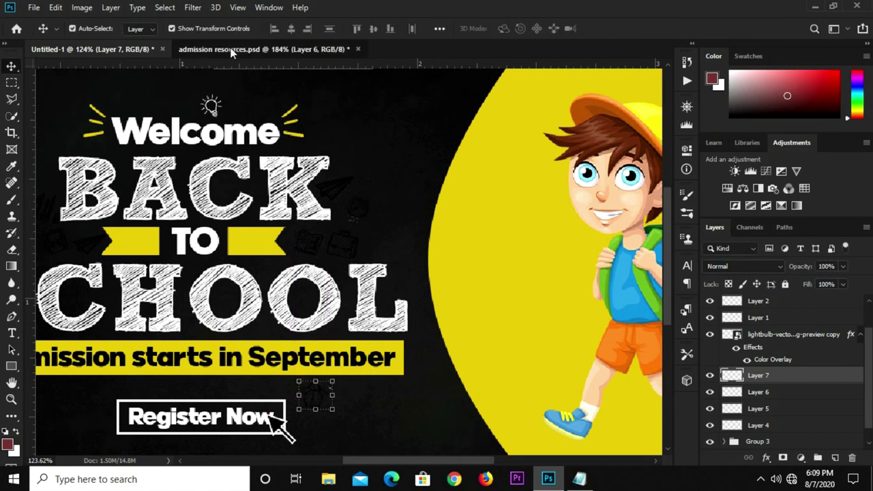
{"action": "left_click", "coordinate": [232, 49]}
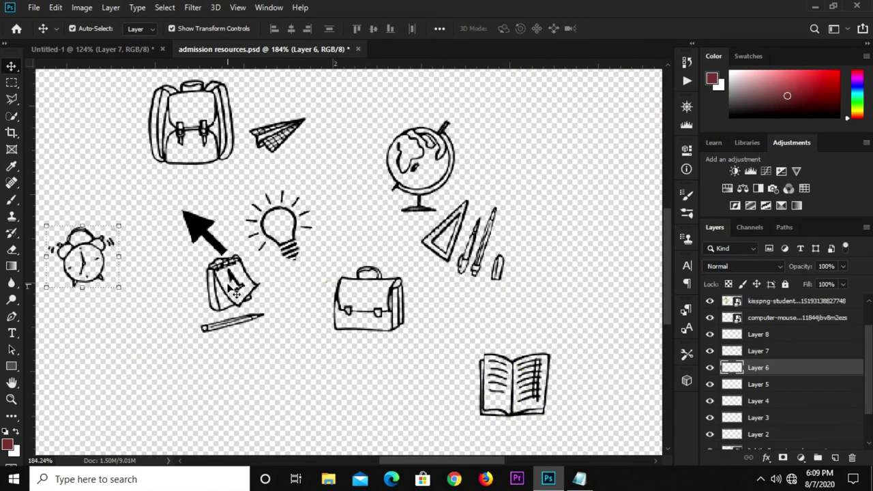
{"action": "left_click", "coordinate": [231, 290]}
{"action": "scroll", "coordinate": [227, 270], "scroll_direction": "up", "scroll_amount": 2}
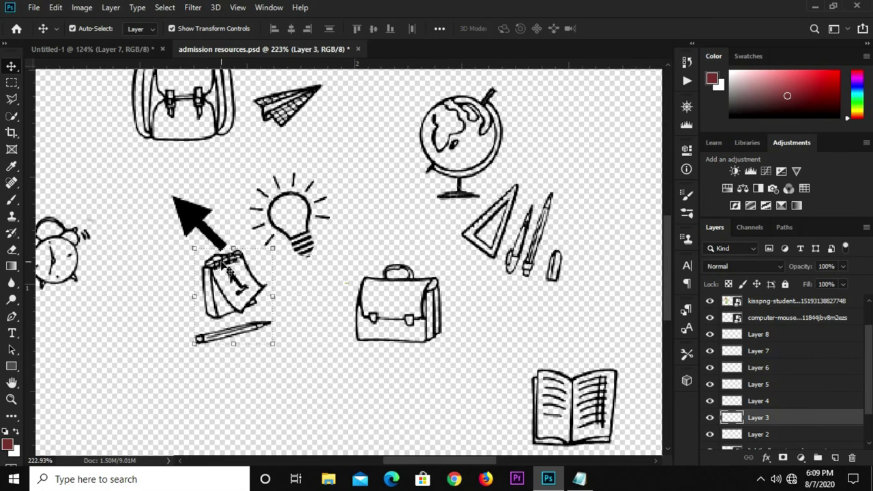
Place the calendar-and-pencil doodle beside the Register Now button.
{"action": "left_click", "coordinate": [110, 51]}
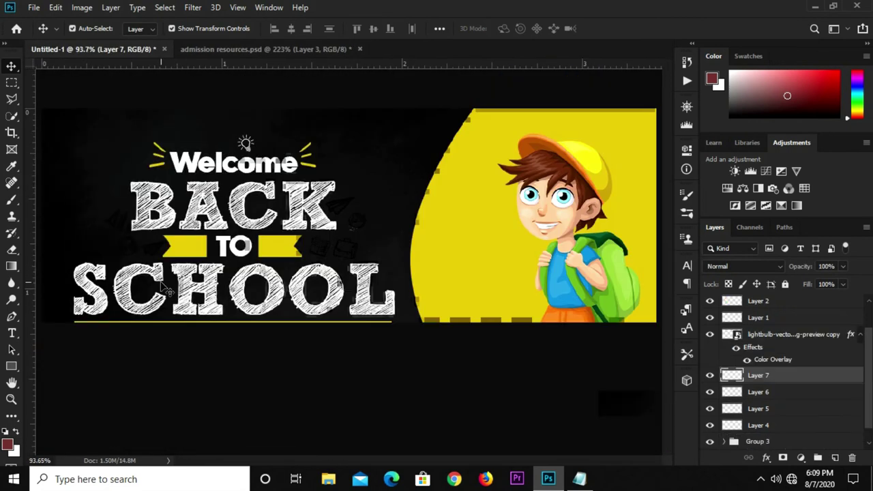
{"action": "left_click_drag", "start_coordinate": [166, 289], "coordinate": [300, 388]}
{"action": "key", "text": "ctrl+t"}
{"action": "mouse_move", "coordinate": [349, 256]}
{"action": "left_mouse_down"}
{"action": "mouse_move", "coordinate": [163, 362]}
{"action": "mouse_move", "coordinate": [156, 376]}
{"action": "left_mouse_up"}
{"action": "key", "text": "Return"}
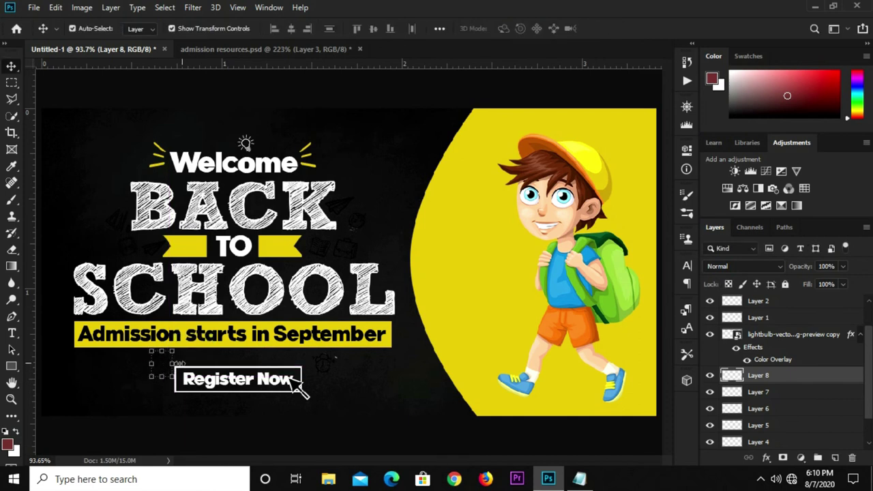
Duplicate the small globe doodle and move the copy below SCHOOL.
{"action": "left_click", "coordinate": [353, 223]}
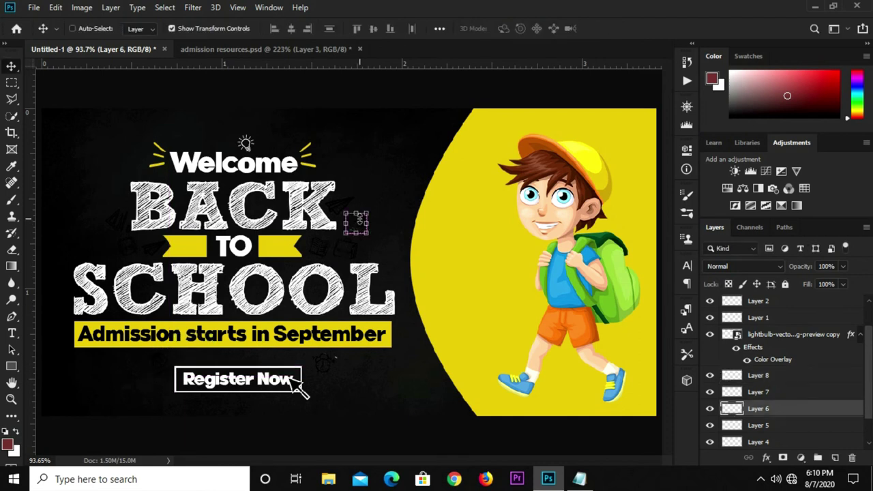
{"action": "key", "text": "ctrl+j"}
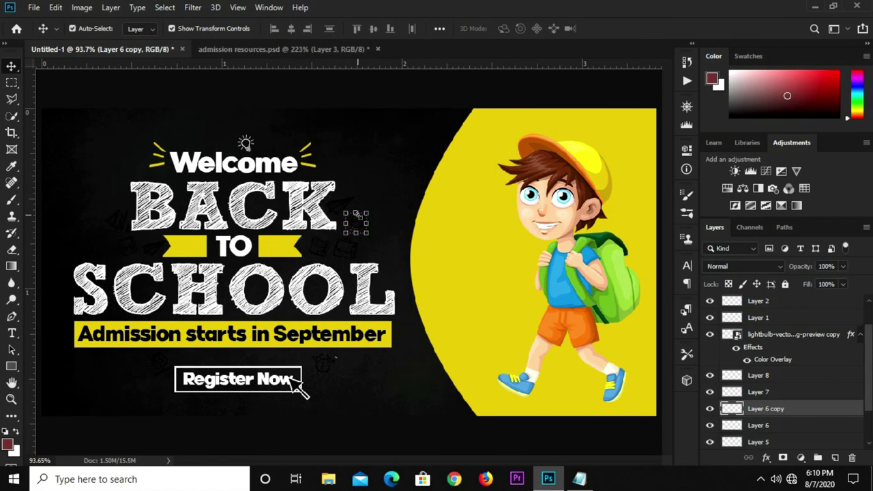
{"action": "key", "text": "ctrl+t"}
{"action": "left_click_drag", "start_coordinate": [356, 226], "coordinate": [289, 313]}
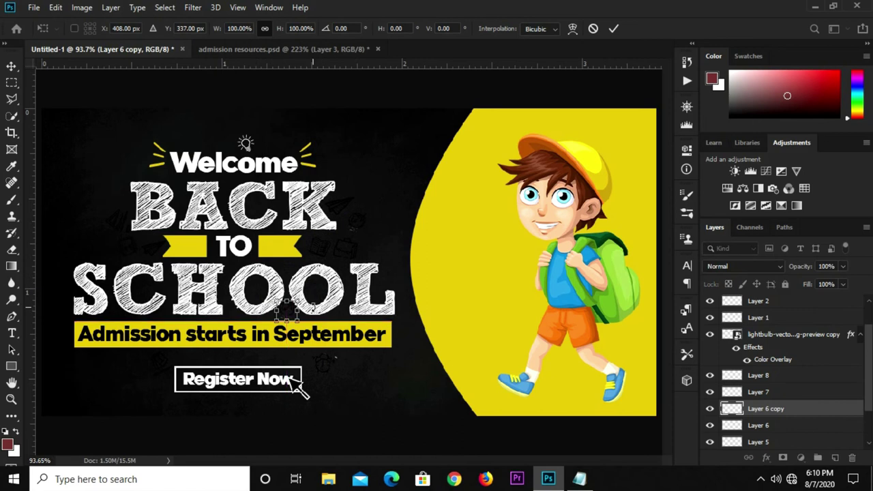
{"action": "key", "text": "Return"}
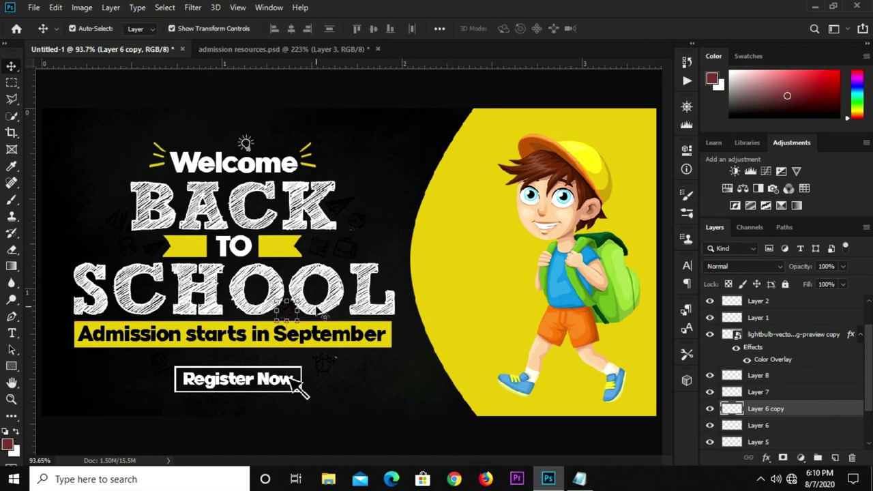
{"action": "scroll", "coordinate": [795, 395], "scroll_direction": "down", "scroll_amount": 3}
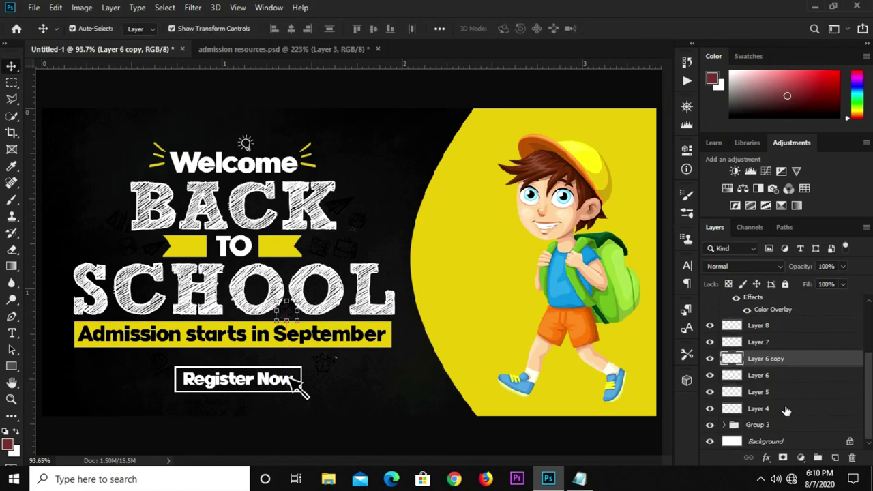
Copy the Color Overlay layer style from the white lightbulb icon layer.
{"action": "left_click", "coordinate": [778, 409]}
{"action": "scroll", "coordinate": [778, 410], "scroll_direction": "up", "scroll_amount": 1}
{"action": "scroll", "coordinate": [778, 409], "scroll_direction": "up", "scroll_amount": 1}
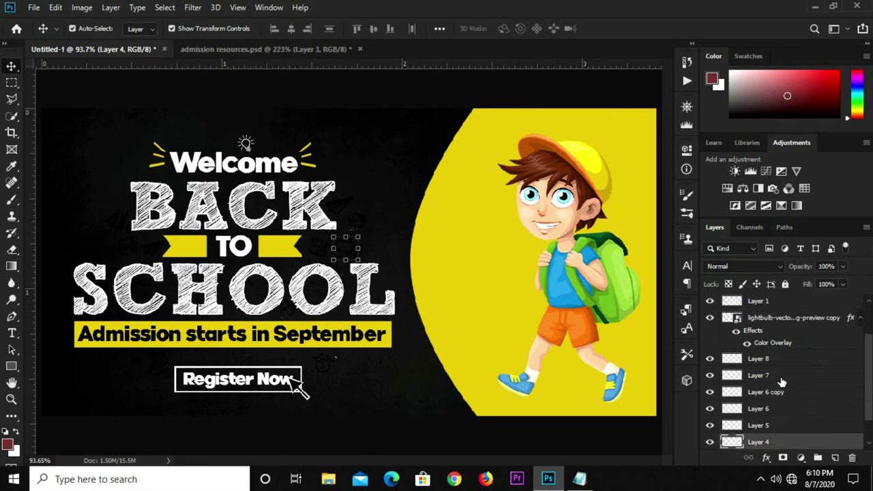
{"action": "left_click", "coordinate": [775, 318]}
{"action": "right_click", "coordinate": [775, 318]}
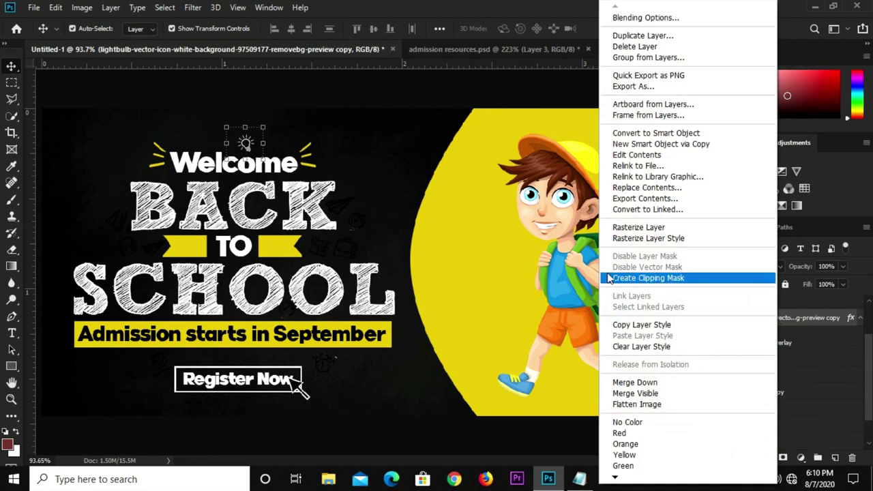
{"action": "left_click", "coordinate": [641, 324]}
Paste that Color Overlay onto the icon layers from Layer 3 copy to Layer 4.
{"action": "scroll", "coordinate": [788, 339], "scroll_direction": "up", "scroll_amount": 3}
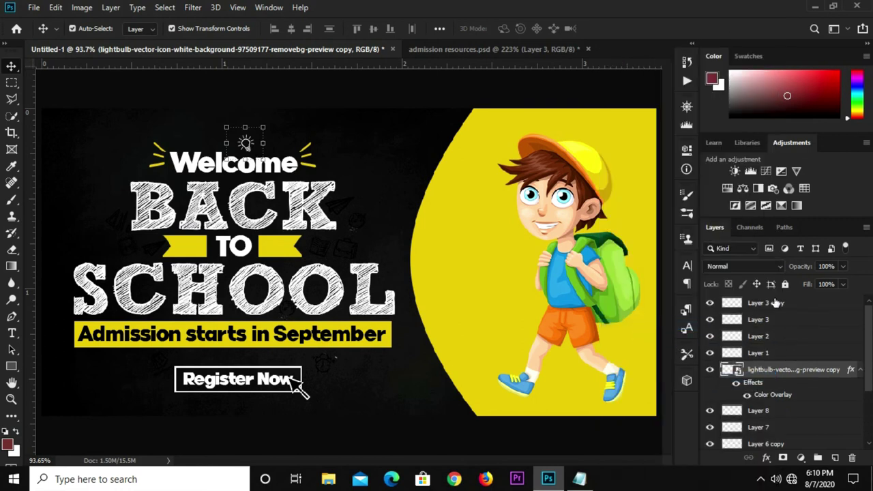
{"action": "left_click", "coordinate": [774, 304]}
{"action": "scroll", "coordinate": [779, 352], "scroll_direction": "down", "scroll_amount": 5}
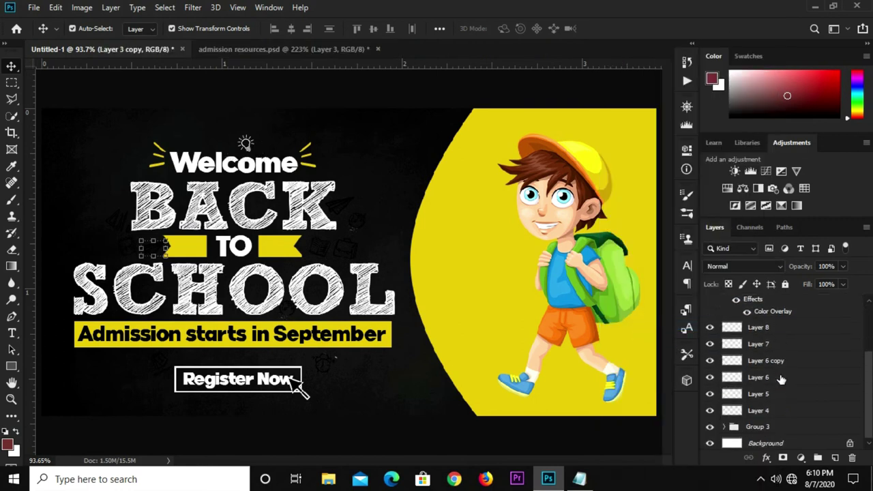
{"action": "left_click", "coordinate": [772, 413], "text": "shift"}
{"action": "scroll", "coordinate": [773, 412], "scroll_direction": "up", "scroll_amount": 5}
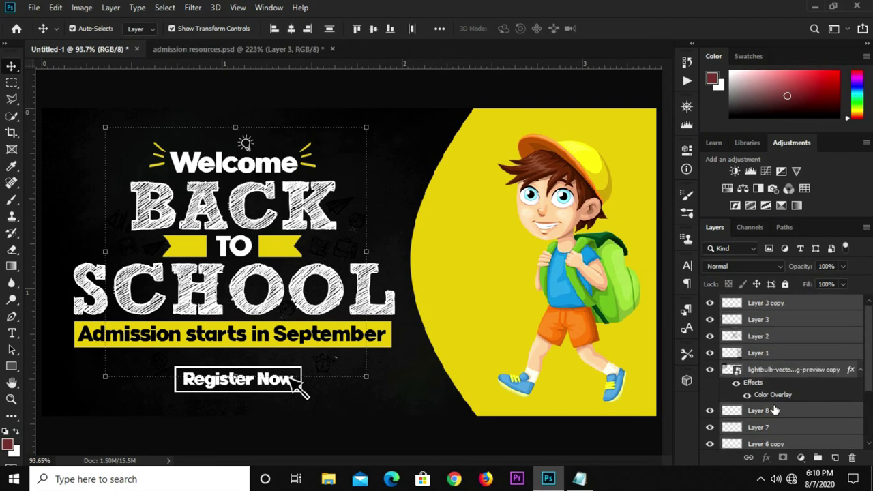
{"action": "left_click", "coordinate": [777, 372], "text": "ctrl"}
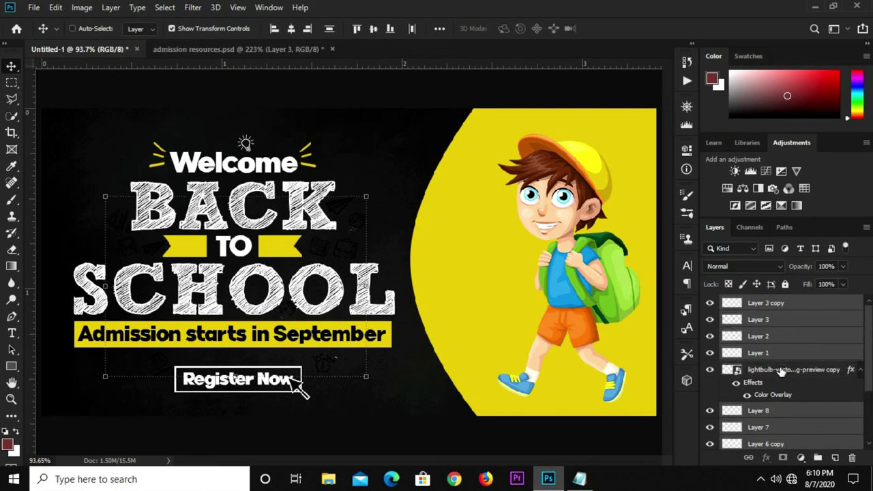
{"action": "right_click", "coordinate": [783, 341]}
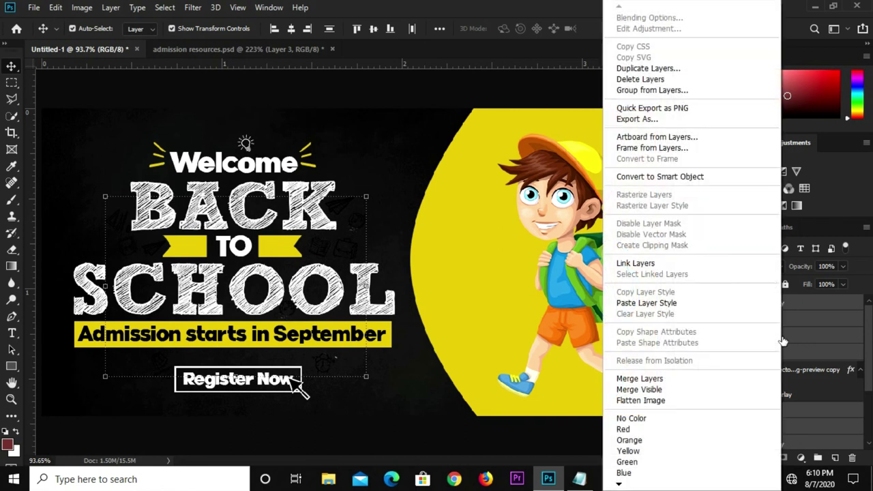
{"action": "left_click", "coordinate": [645, 303]}
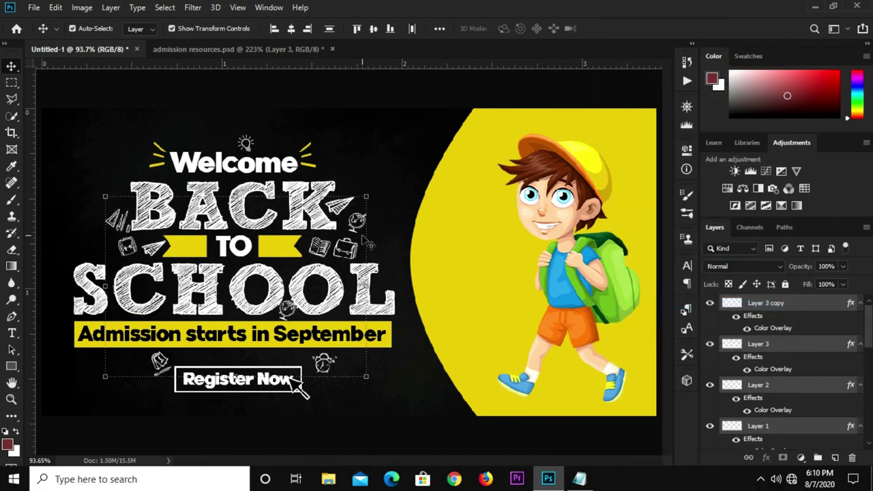
{"action": "left_click", "coordinate": [365, 107]}
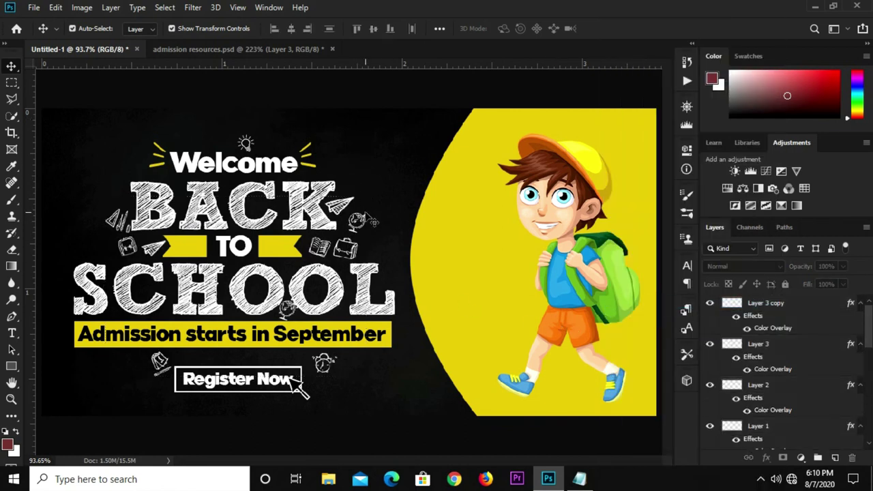
{"action": "scroll", "coordinate": [365, 108], "scroll_direction": "down", "scroll_amount": 1}
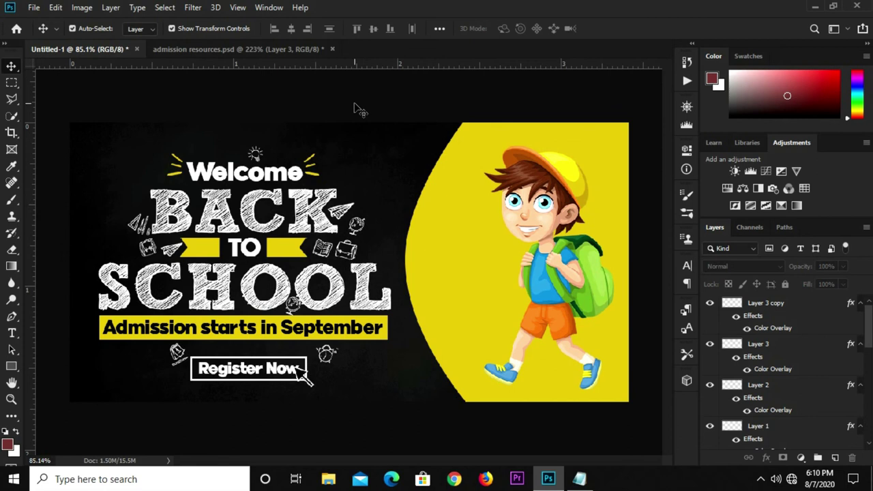
Create empty Layer 9 directly above Rectangle 1, beneath the boy image.
{"action": "left_click", "coordinate": [524, 350]}
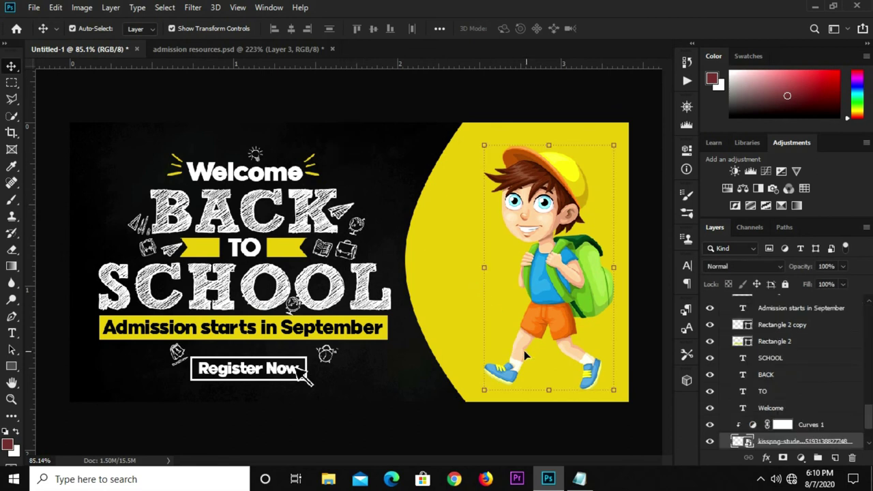
{"action": "left_click", "coordinate": [555, 421]}
{"action": "left_click", "coordinate": [553, 301]}
{"action": "scroll", "coordinate": [846, 413], "scroll_direction": "down", "scroll_amount": 2}
{"action": "left_click", "coordinate": [790, 391]}
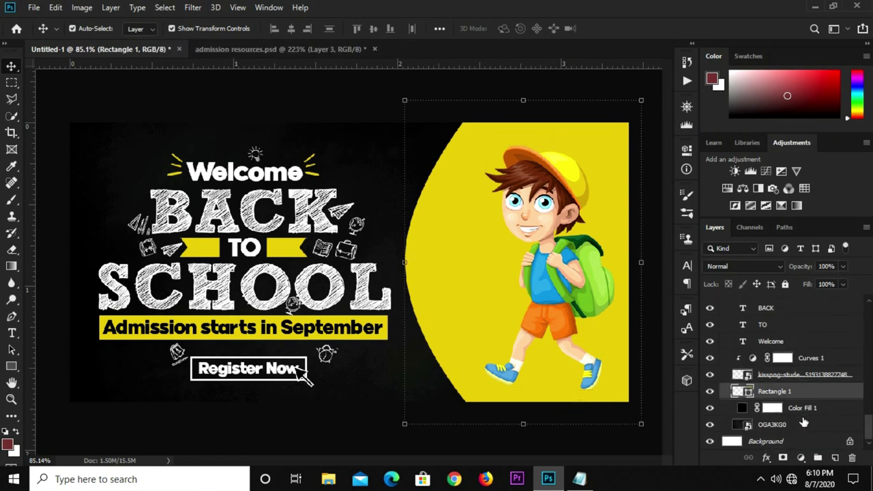
{"action": "left_click", "coordinate": [833, 457]}
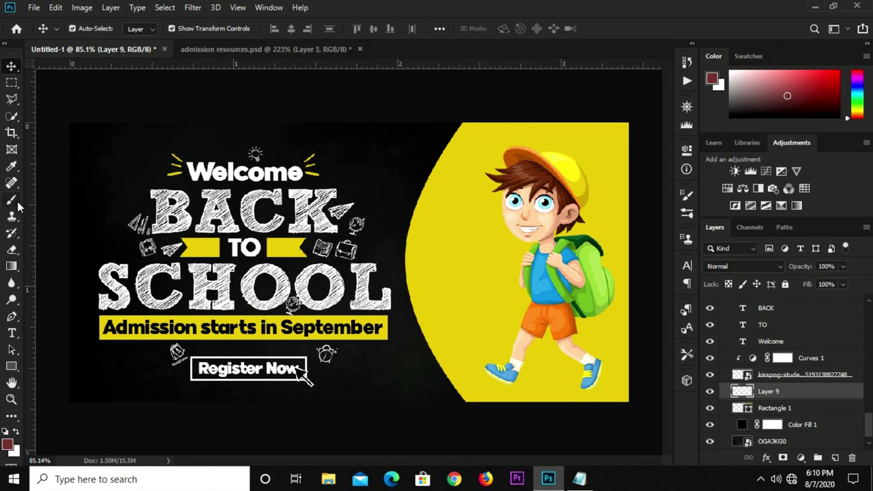
{"action": "left_click_drag", "start_coordinate": [11, 200], "coordinate": [65, 199]}
Choose the soft round brush preset at 0% hardness, sized 20 px.
{"action": "left_click", "coordinate": [81, 26]}
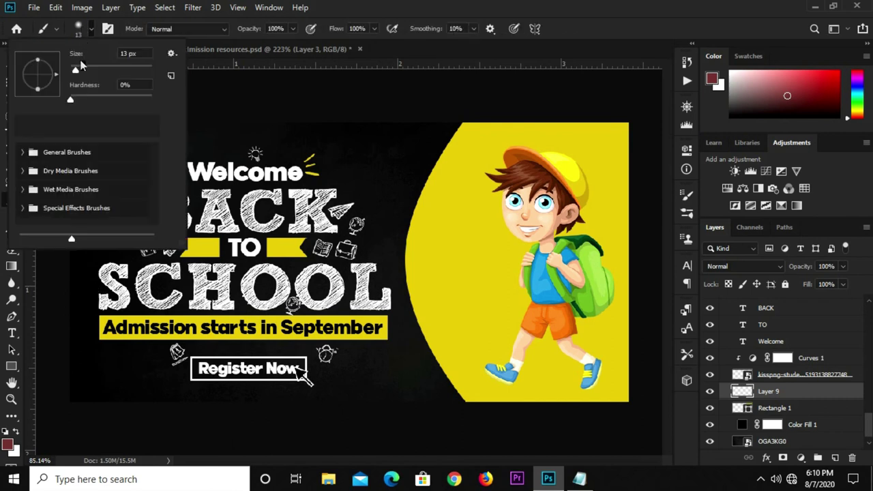
{"action": "left_click_drag", "start_coordinate": [75, 70], "coordinate": [74, 70]}
{"action": "left_click", "coordinate": [649, 99]}
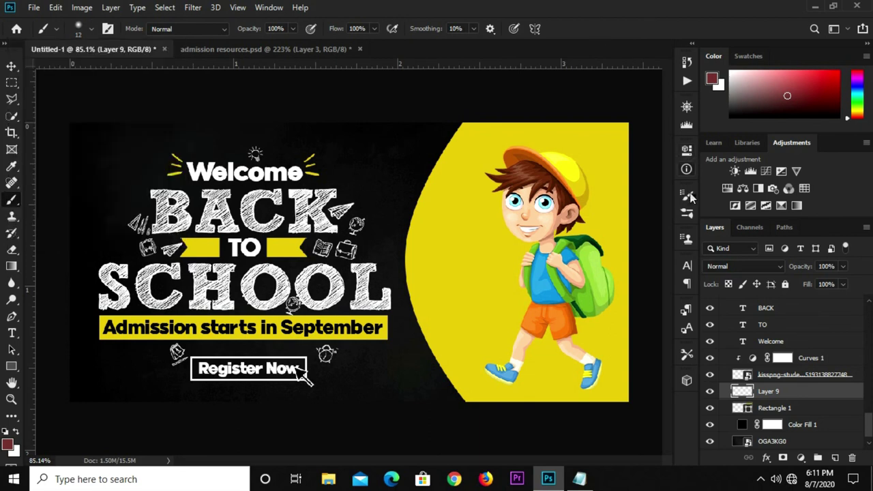
{"action": "left_click", "coordinate": [687, 215]}
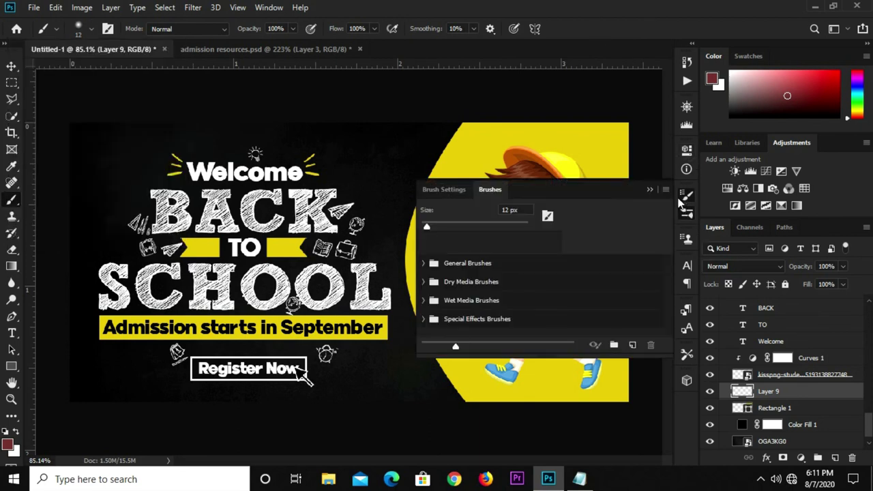
{"action": "left_click", "coordinate": [684, 199]}
{"action": "left_click", "coordinate": [520, 151]}
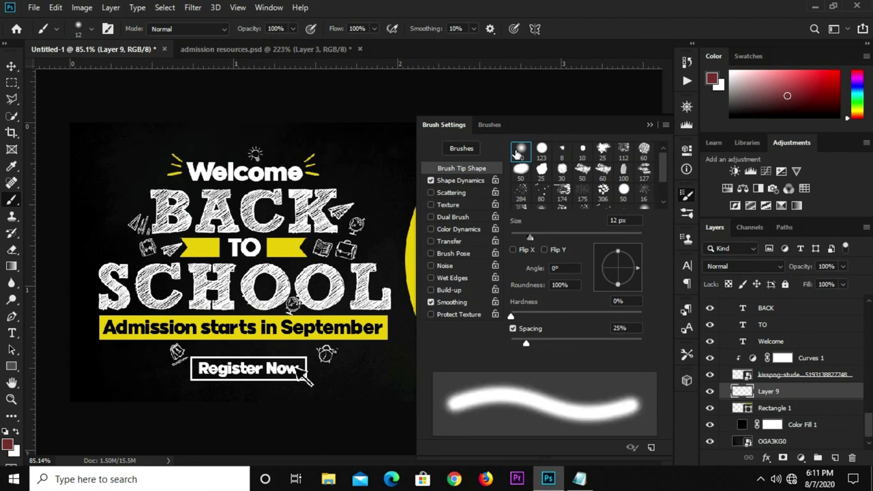
{"action": "left_click", "coordinate": [650, 124]}
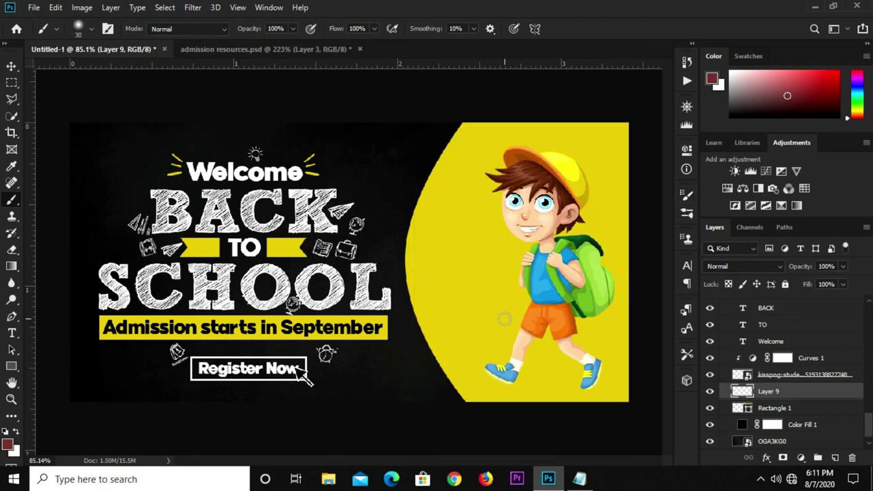
{"action": "scroll", "coordinate": [509, 394], "scroll_direction": "up", "scroll_amount": 2}
{"action": "scroll", "coordinate": [506, 397], "scroll_direction": "up", "scroll_amount": 2}
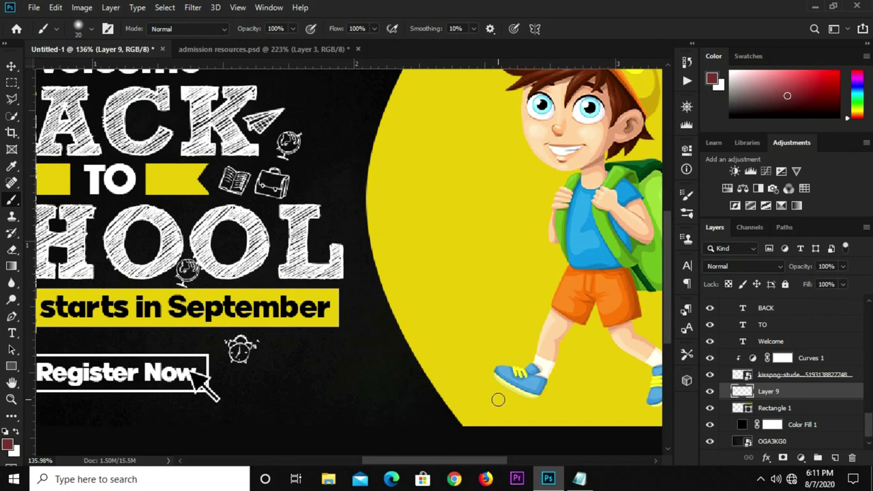
Set the foreground colour to black (000000) and paint a shadow under the left shoe.
{"action": "left_click_drag", "start_coordinate": [498, 400], "coordinate": [517, 400]}
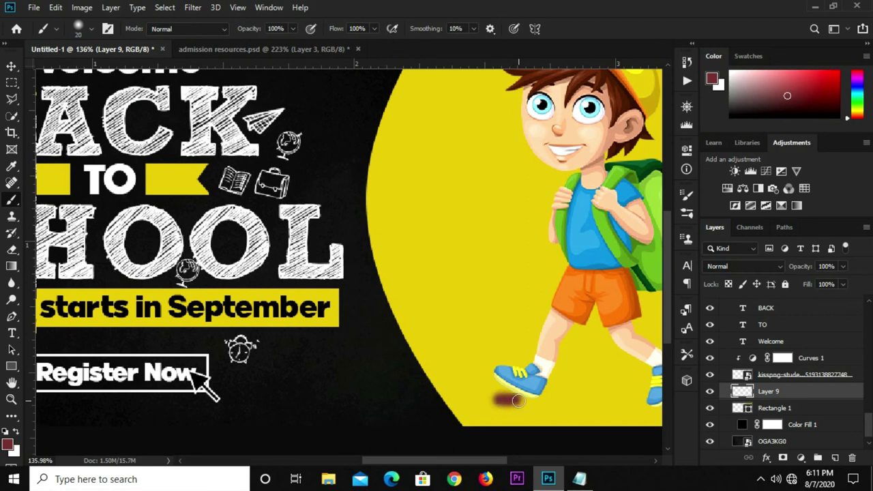
{"action": "key", "text": "ctrl+z"}
{"action": "left_click", "coordinate": [7, 445]}
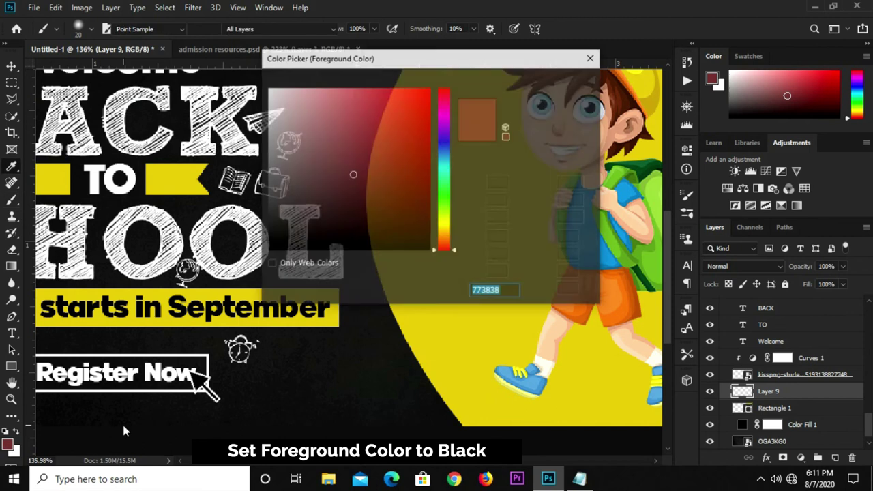
{"action": "type", "text": "000000"}
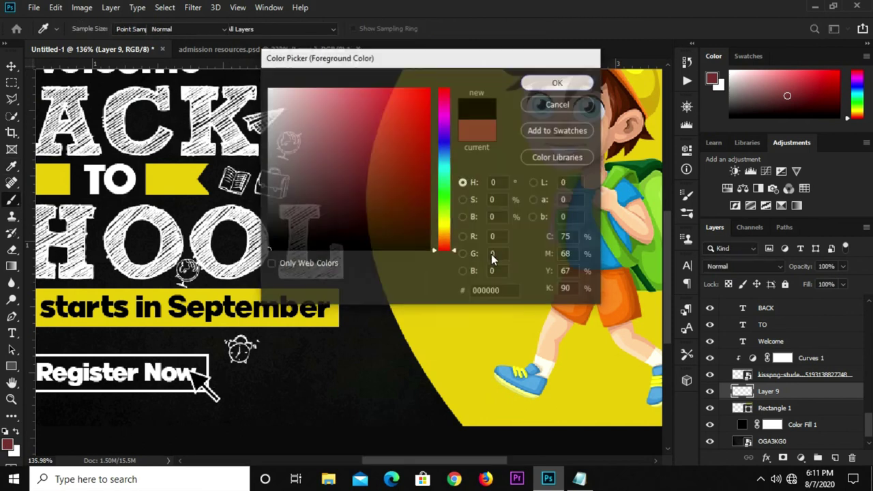
{"action": "key", "text": "Return"}
{"action": "mouse_move", "coordinate": [498, 401]}
{"action": "left_mouse_down"}
{"action": "mouse_move", "coordinate": [526, 401]}
{"action": "mouse_move", "coordinate": [496, 401]}
{"action": "left_mouse_up"}
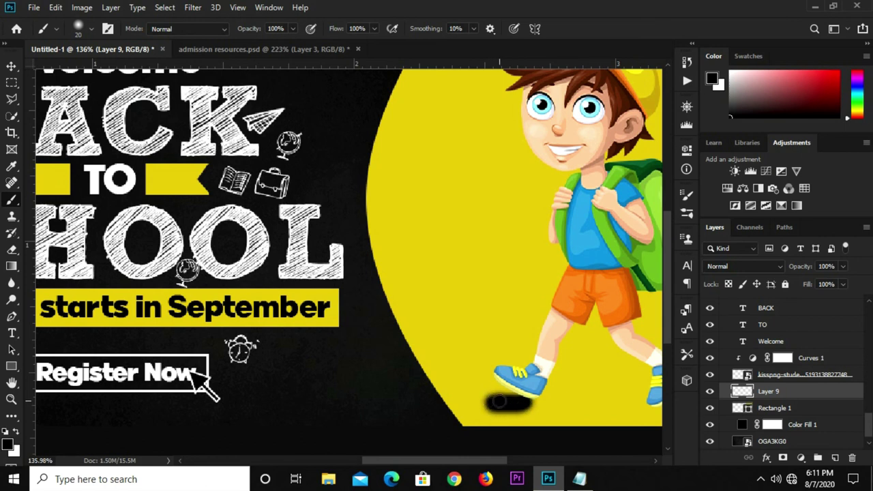
Paint a black shadow under the boy's right shoe, redoing the first attempt.
{"action": "key", "text": "ctrl+0"}
{"action": "scroll", "coordinate": [624, 397], "scroll_direction": "up", "scroll_amount": 1}
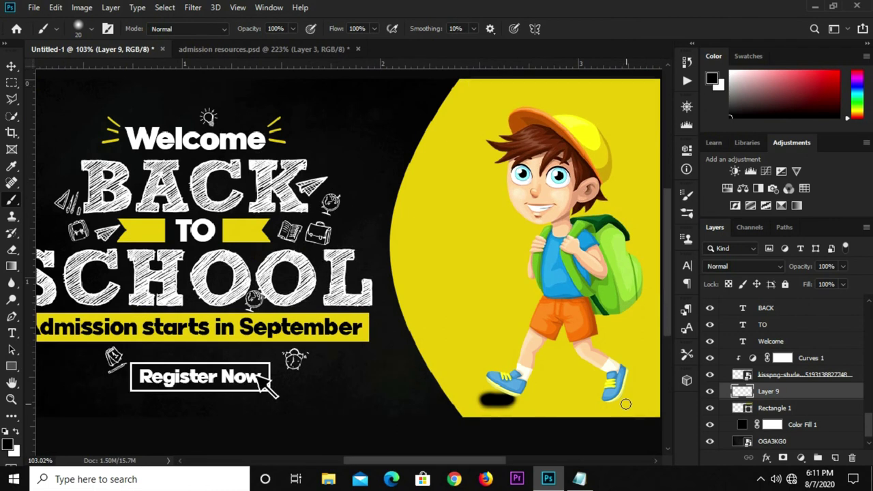
{"action": "scroll", "coordinate": [624, 398], "scroll_direction": "up", "scroll_amount": 1}
{"action": "scroll", "coordinate": [626, 399], "scroll_direction": "up", "scroll_amount": 1}
{"action": "scroll", "coordinate": [629, 400], "scroll_direction": "up", "scroll_amount": 1}
{"action": "mouse_move", "coordinate": [631, 402]}
{"action": "left_mouse_down"}
{"action": "mouse_move", "coordinate": [607, 404]}
{"action": "mouse_move", "coordinate": [642, 400]}
{"action": "mouse_move", "coordinate": [637, 394]}
{"action": "left_mouse_up"}
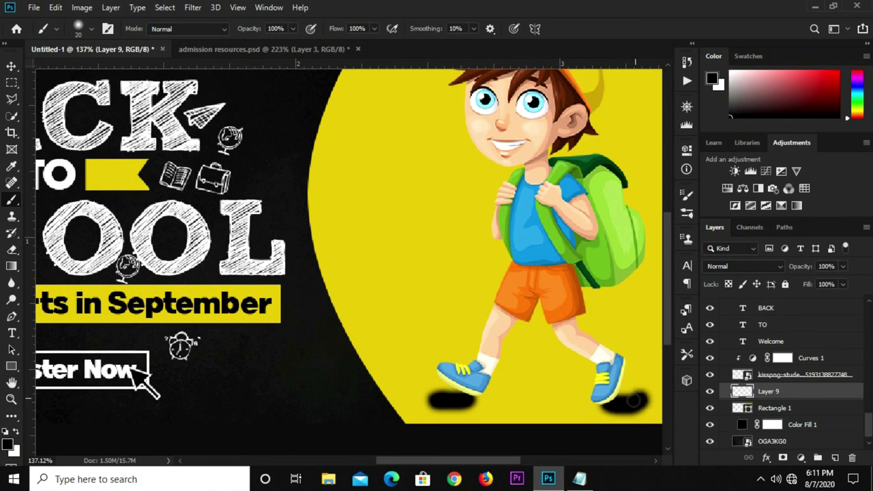
{"action": "key", "text": "ctrl+z"}
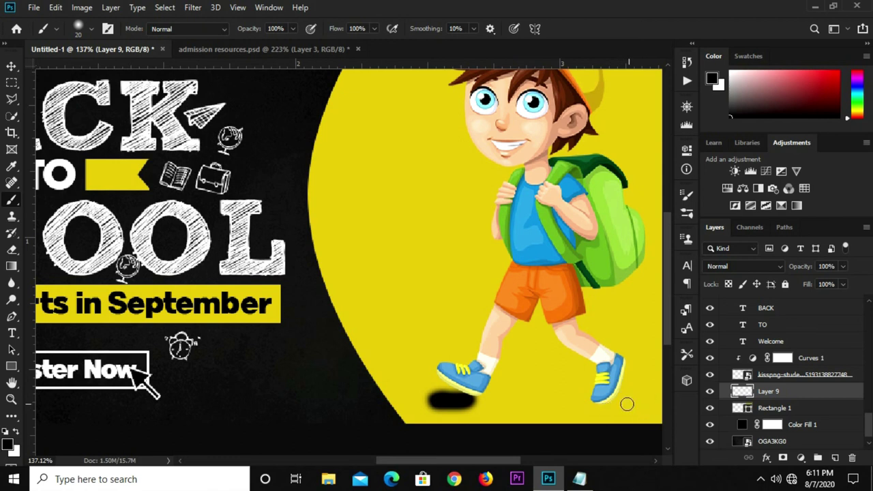
{"action": "mouse_move", "coordinate": [616, 405]}
{"action": "left_mouse_down"}
{"action": "mouse_move", "coordinate": [640, 399]}
{"action": "mouse_move", "coordinate": [621, 401]}
{"action": "left_mouse_up"}
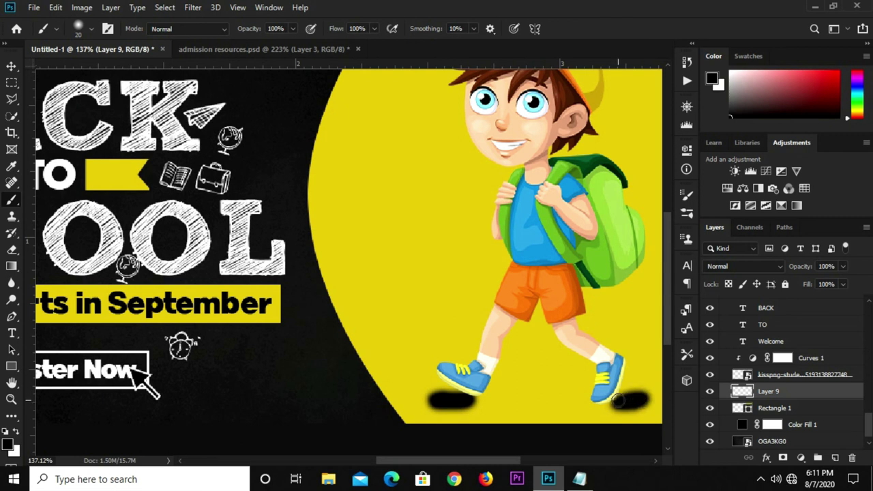
{"action": "scroll", "coordinate": [586, 365], "scroll_direction": "down", "scroll_amount": 2, "text": "alt"}
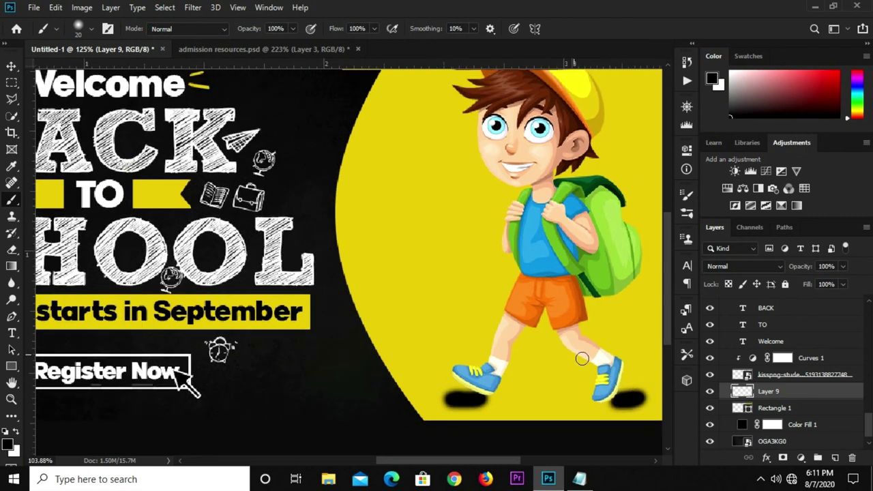
{"action": "key", "text": "v"}
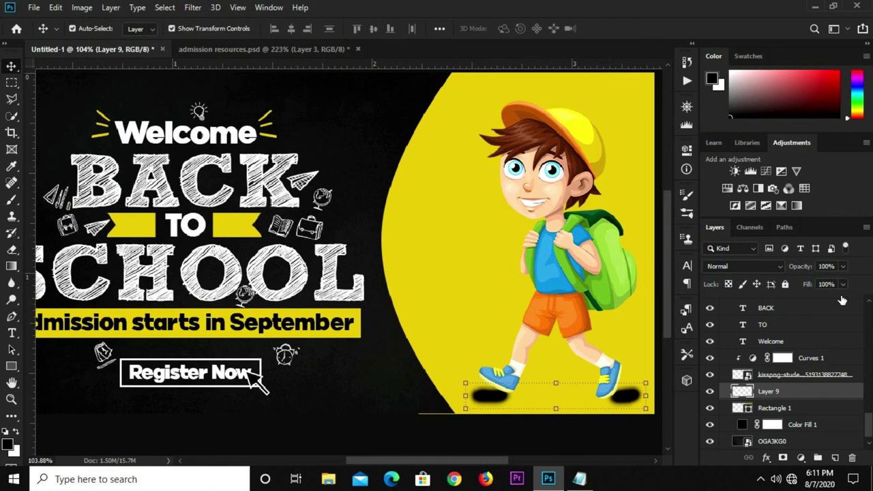
Lower Layer 9's opacity to 18%.
{"action": "double_click", "coordinate": [827, 266]}
{"action": "type", "text": "16"}
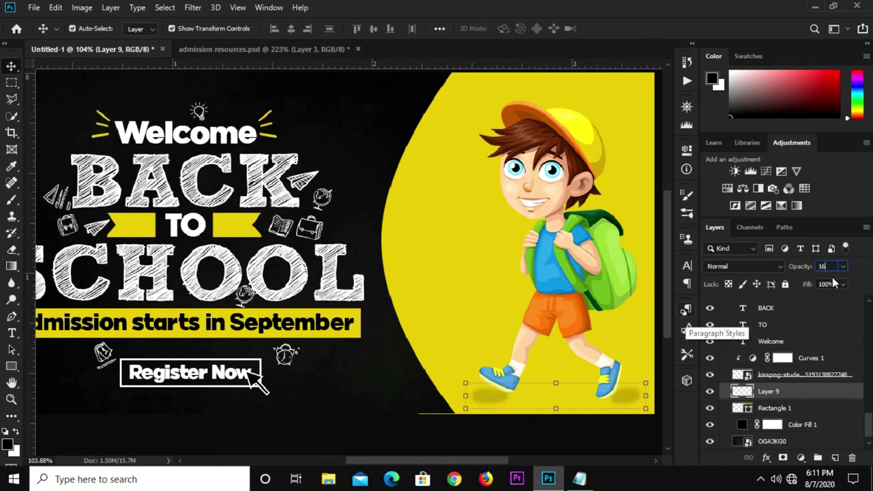
{"action": "key", "text": "BackSpace"}
{"action": "key", "text": "Return"}
{"action": "left_click", "coordinate": [418, 247]}
{"action": "key", "text": "ctrl+0"}
{"action": "left_click", "coordinate": [351, 103]}
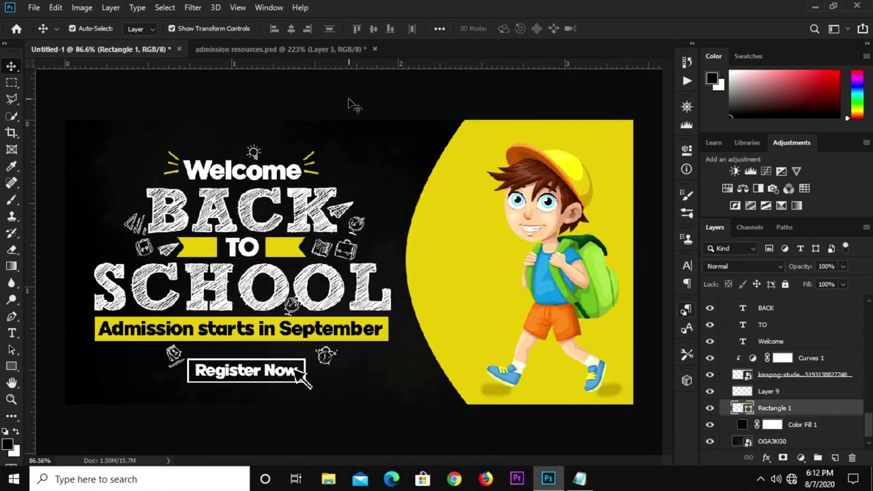
Rotate the shoe shadows about -1.75° and nudge them under the feet.
{"action": "left_click", "coordinate": [614, 399]}
{"action": "key", "text": "ctrl+t"}
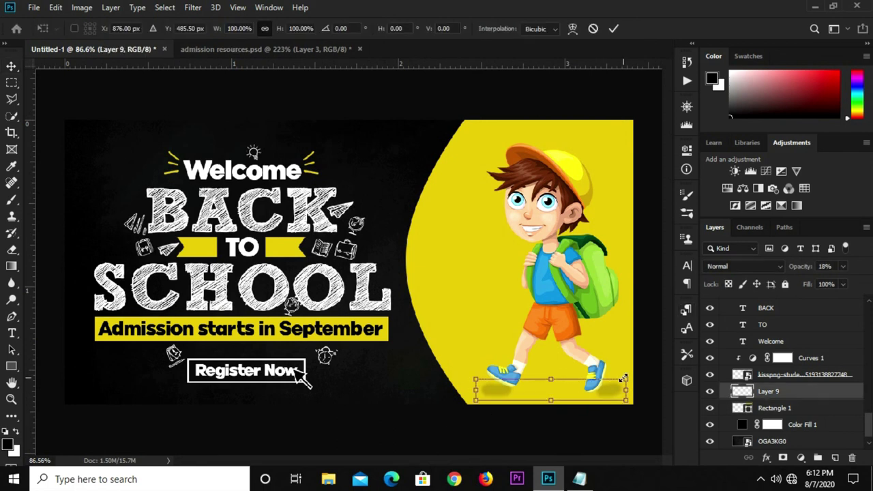
{"action": "scroll", "coordinate": [627, 379], "scroll_direction": "up", "scroll_amount": 1}
{"action": "left_click_drag", "start_coordinate": [643, 380], "coordinate": [641, 376]}
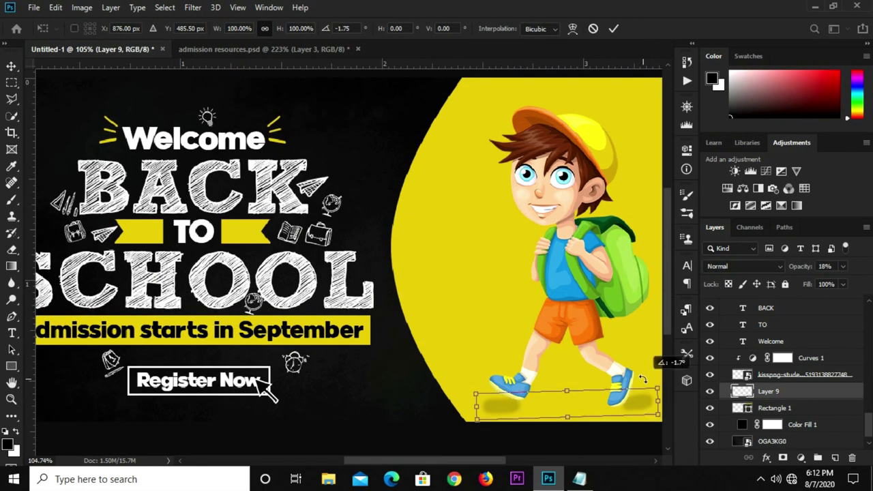
{"action": "left_click_drag", "start_coordinate": [633, 407], "coordinate": [637, 408]}
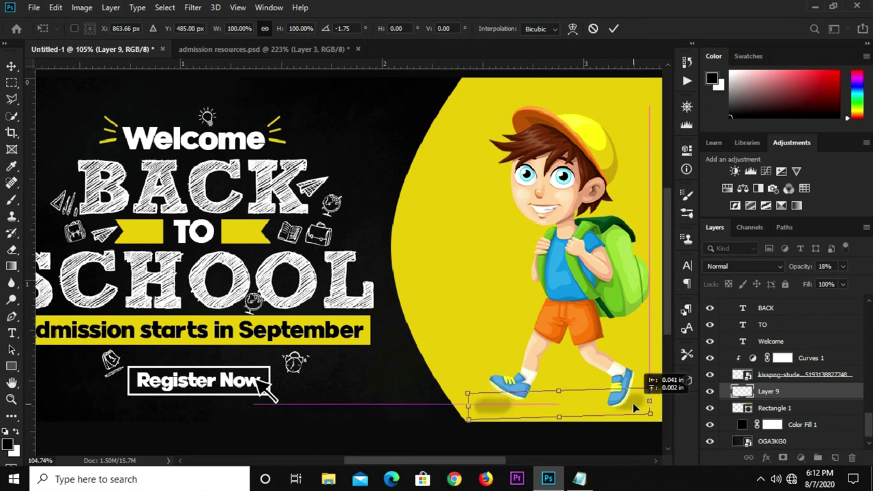
{"action": "key", "text": "Left"}
{"action": "key", "text": "Left"}
{"action": "key", "text": "Left"}
{"action": "key", "text": "Left"}
{"action": "key", "text": "Return"}
{"action": "key", "text": "ctrl+0"}
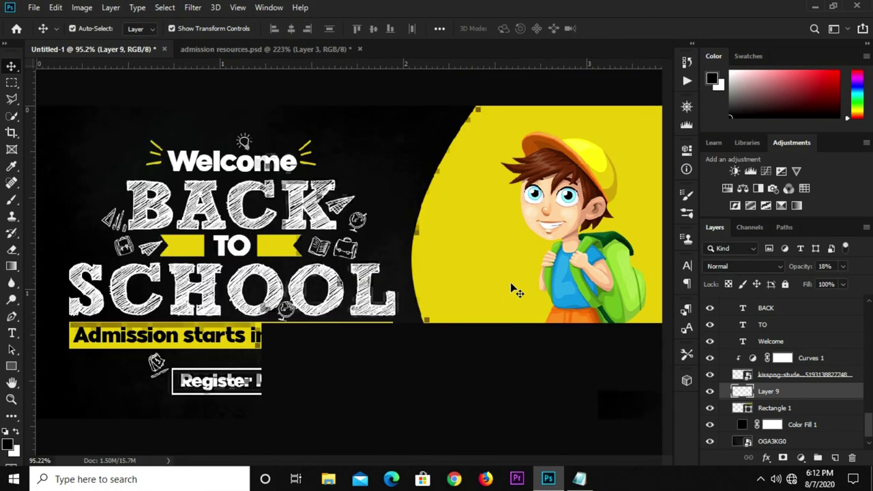
{"action": "left_click", "coordinate": [400, 107]}
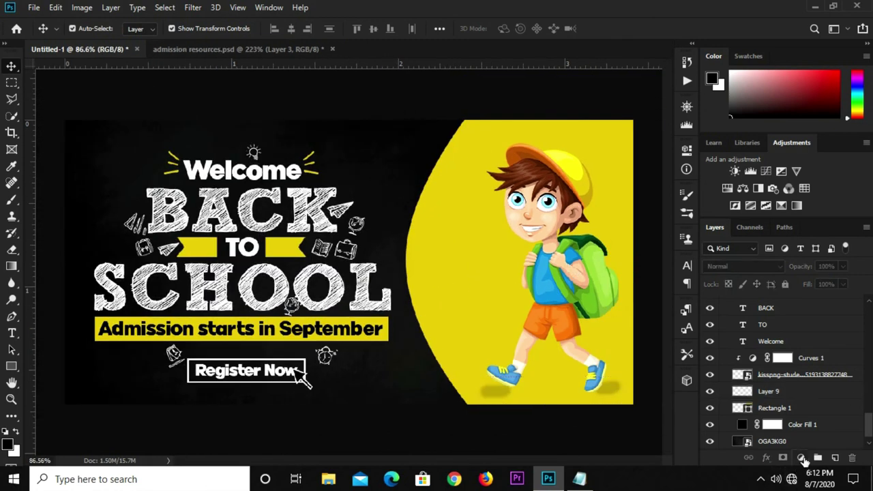
Add a Curves layer with the midpoint pulled slightly down, at 75% opacity.
{"action": "left_click", "coordinate": [800, 457]}
{"action": "left_click", "coordinate": [792, 295]}
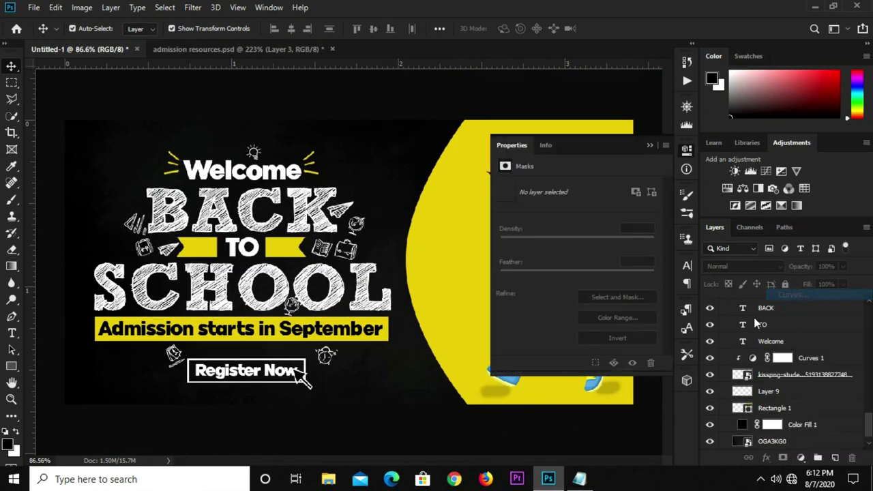
{"action": "left_click_drag", "start_coordinate": [570, 302], "coordinate": [572, 311]}
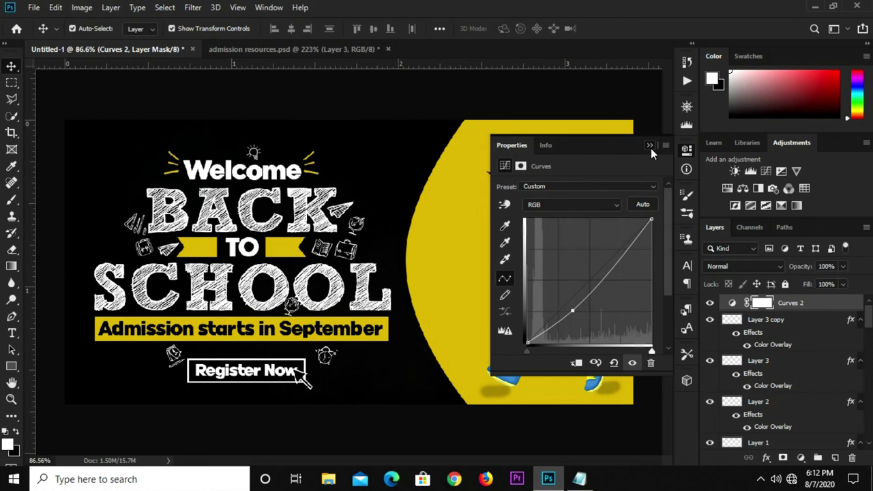
{"action": "left_click", "coordinate": [650, 146]}
{"action": "left_click", "coordinate": [827, 266]}
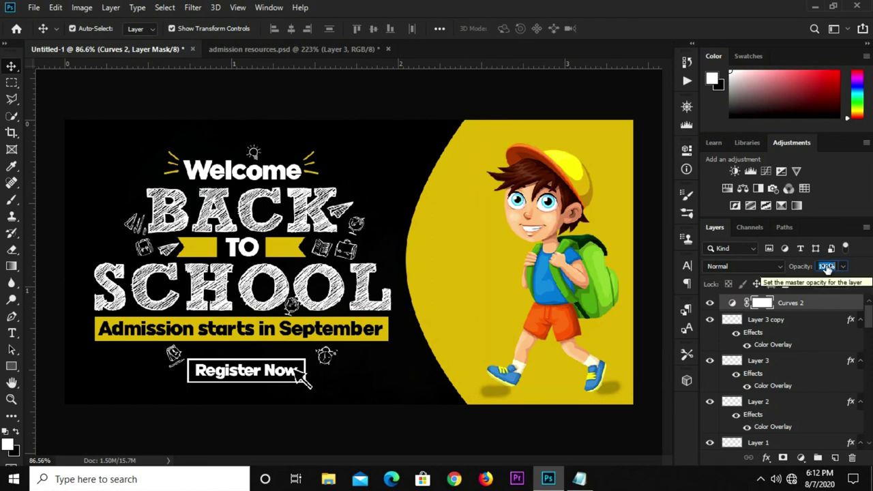
{"action": "type", "text": "75"}
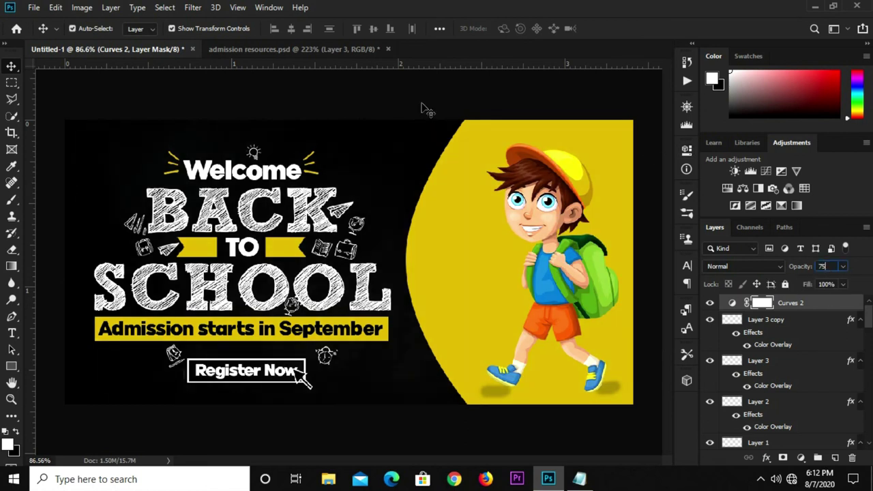
{"action": "key", "text": "Return"}
{"action": "left_click", "coordinate": [709, 303]}
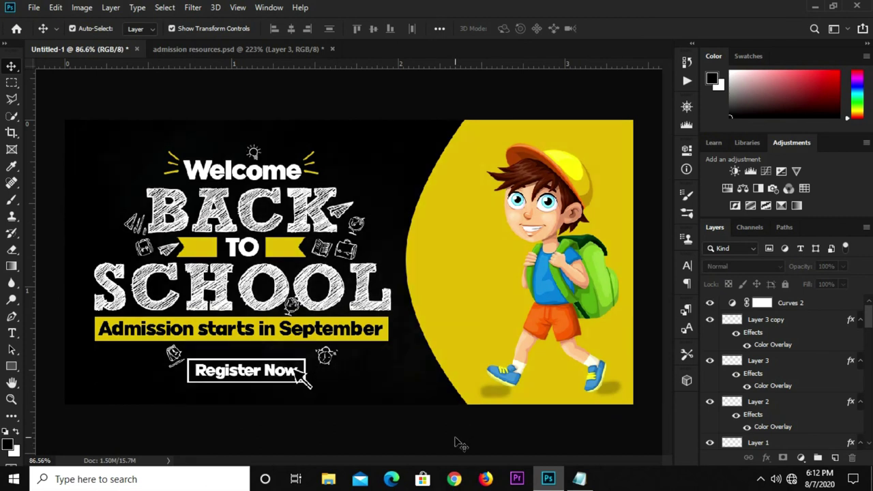
{"action": "key", "text": "ctrl+plus"}
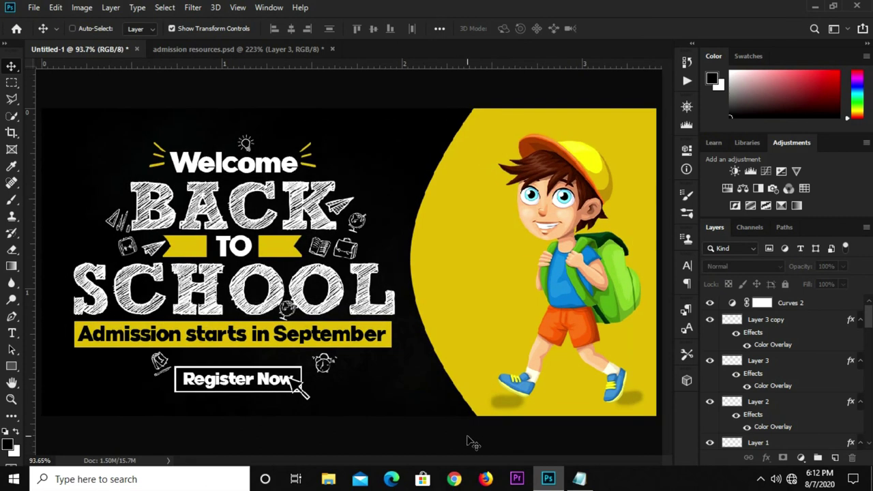
{"action": "key", "text": "ctrl+minus"}
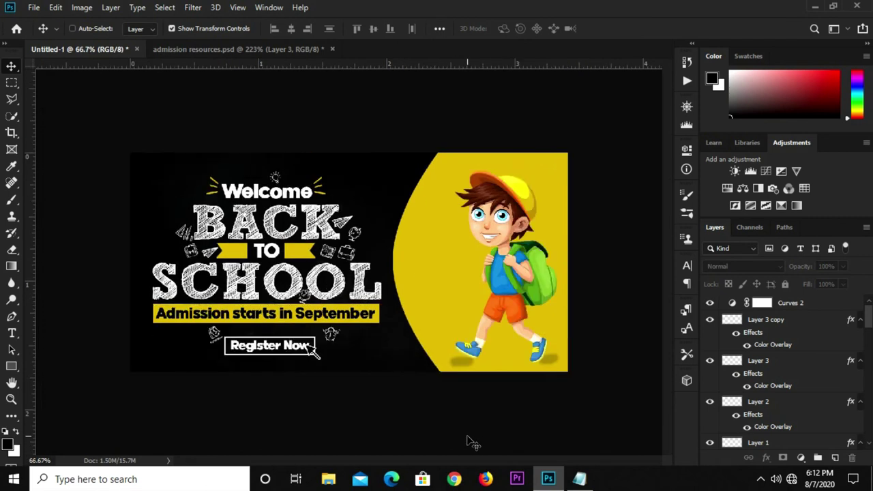
{"action": "key", "text": "ctrl+minus"}
{"action": "key", "text": "ctrl+0"}
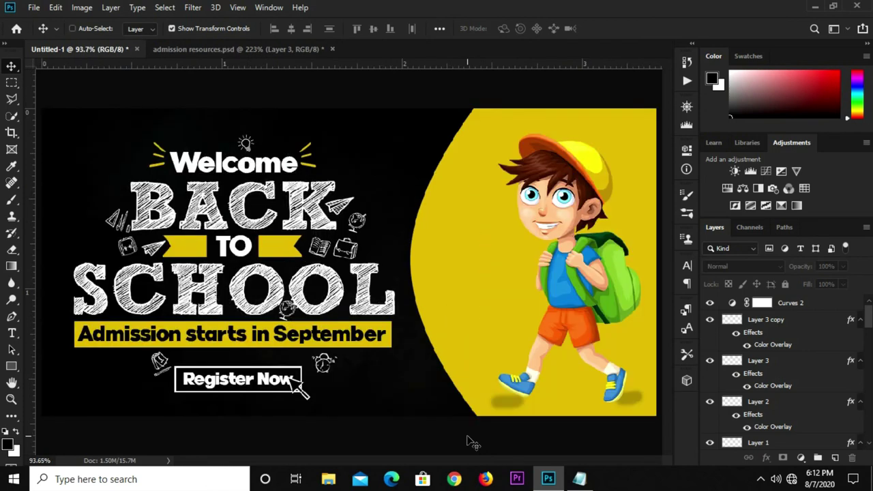